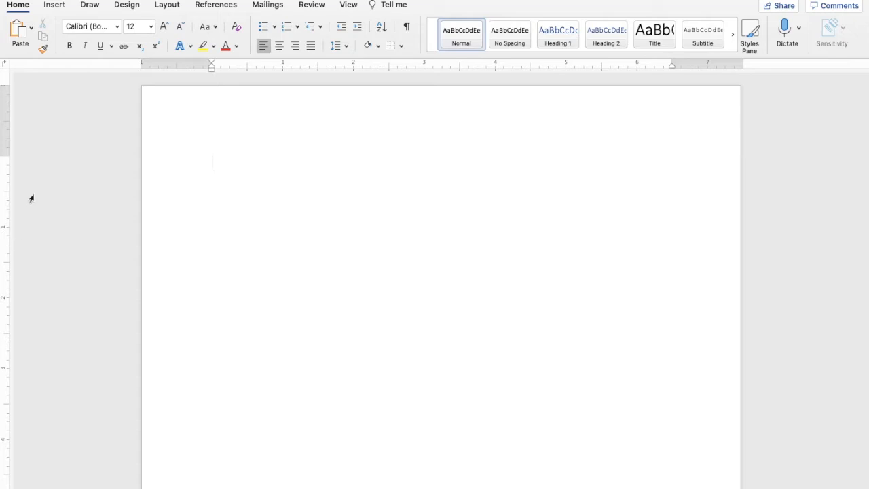
Browse the Insert tab's built-in cover page designs, such as Slice (Dark), ViewMaster and Whisp.
{"action": "left_click", "coordinate": [55, 5]}
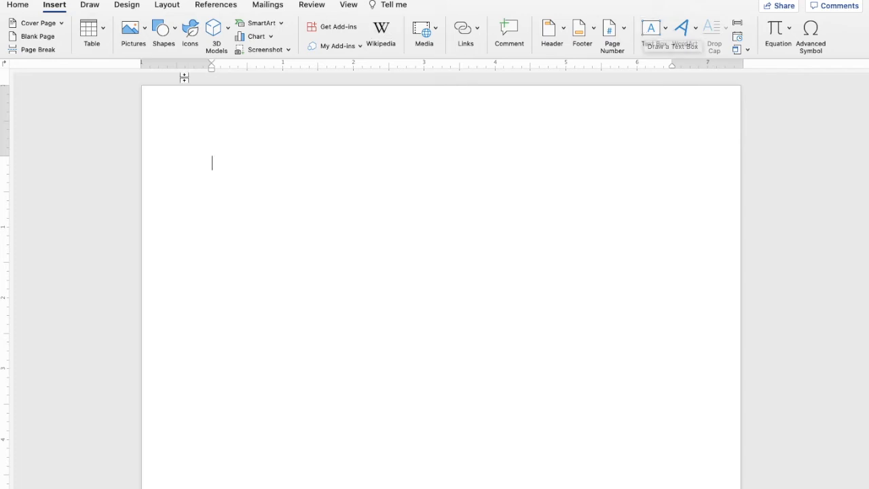
{"action": "left_click", "coordinate": [62, 25]}
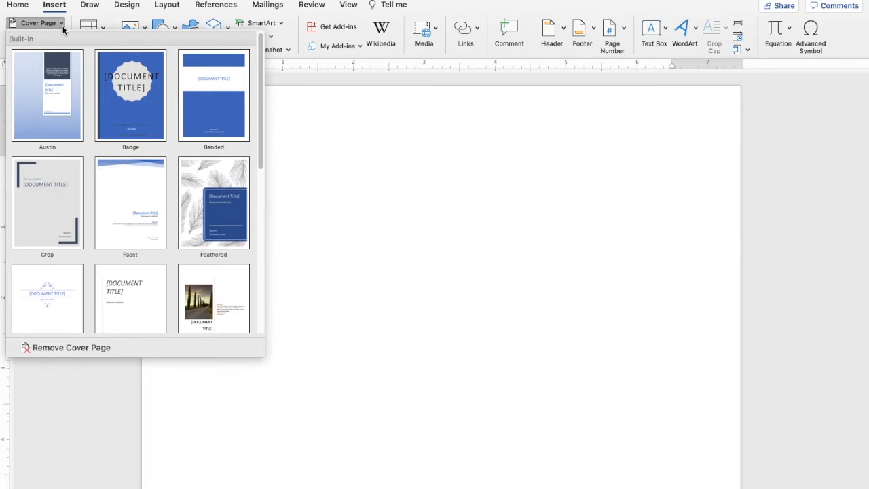
{"action": "scroll", "coordinate": [126, 126], "scroll_direction": "down", "scroll_amount": 5}
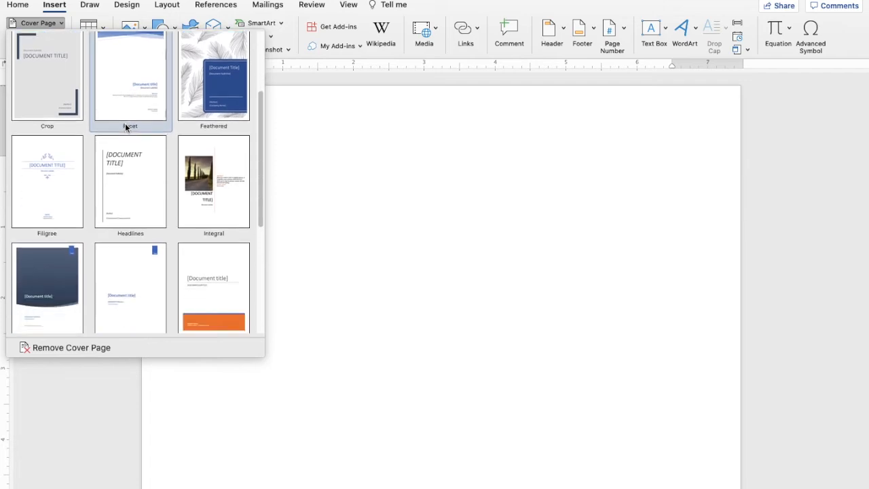
{"action": "scroll", "coordinate": [125, 127], "scroll_direction": "up", "scroll_amount": 1}
{"action": "scroll", "coordinate": [125, 127], "scroll_direction": "down", "scroll_amount": 5}
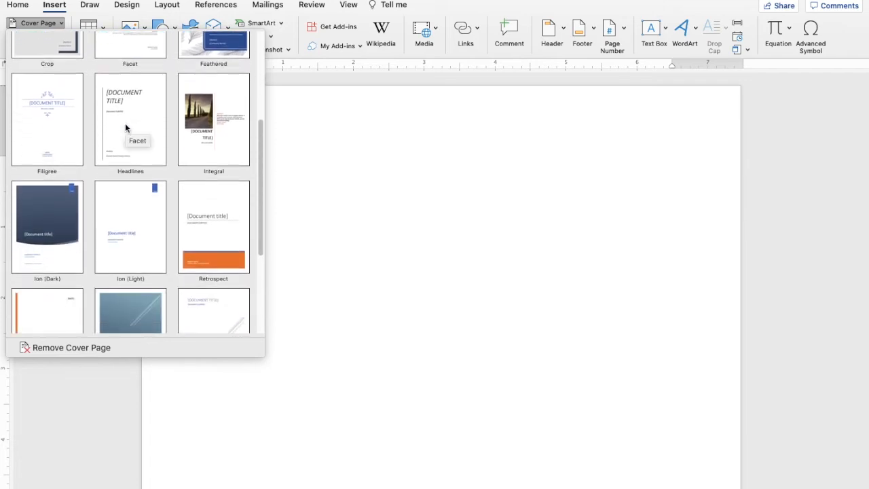
{"action": "scroll", "coordinate": [125, 127], "scroll_direction": "down", "scroll_amount": 5}
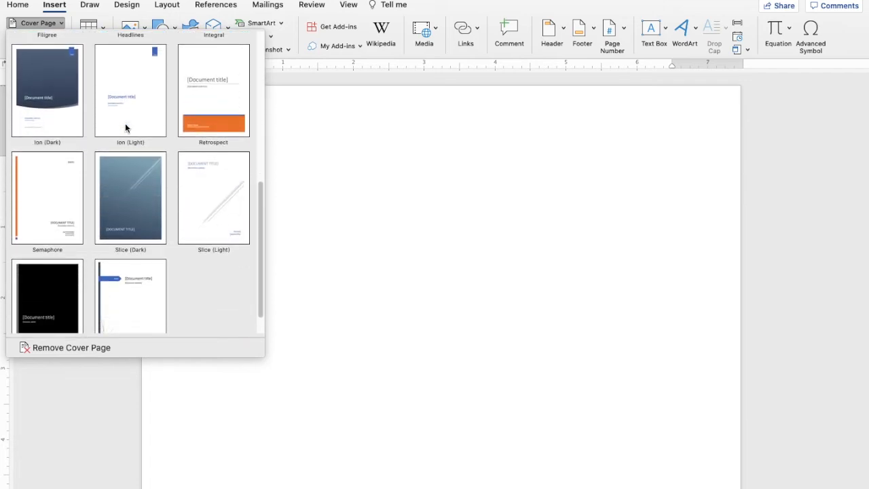
Add the Slice (Dark) cover page and set its title to INSERT DOCUMENT.
{"action": "left_click", "coordinate": [135, 168]}
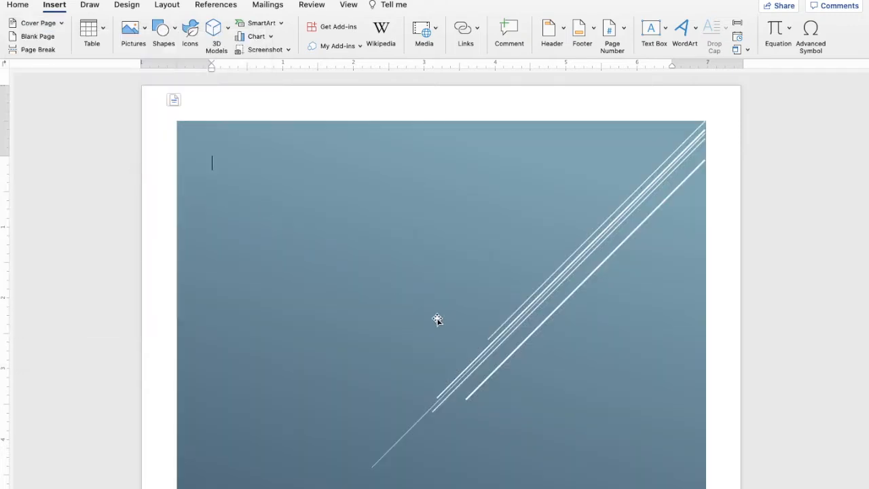
{"action": "scroll", "coordinate": [436, 319], "scroll_direction": "down", "scroll_amount": 10}
{"action": "scroll", "coordinate": [436, 319], "scroll_direction": "up", "scroll_amount": 1}
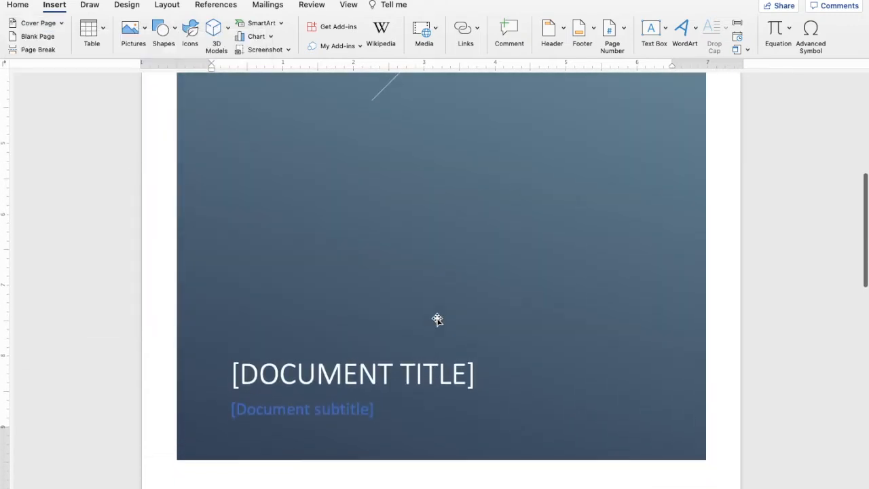
{"action": "left_click", "coordinate": [377, 372]}
{"action": "left_click", "coordinate": [377, 372]}
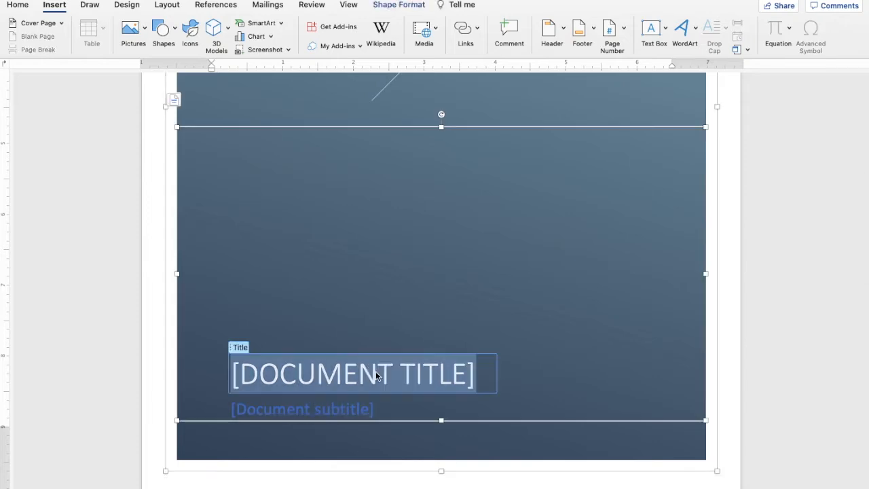
{"action": "type", "text": "IN"}
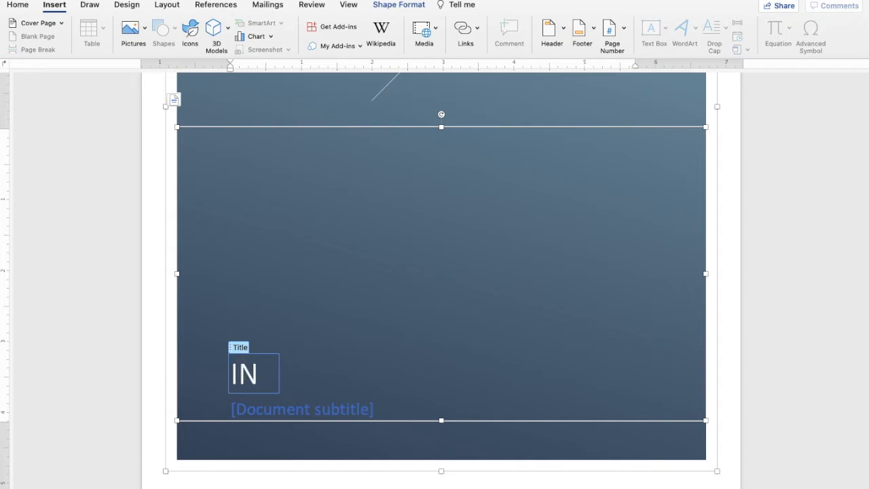
{"action": "type", "text": "SERT "}
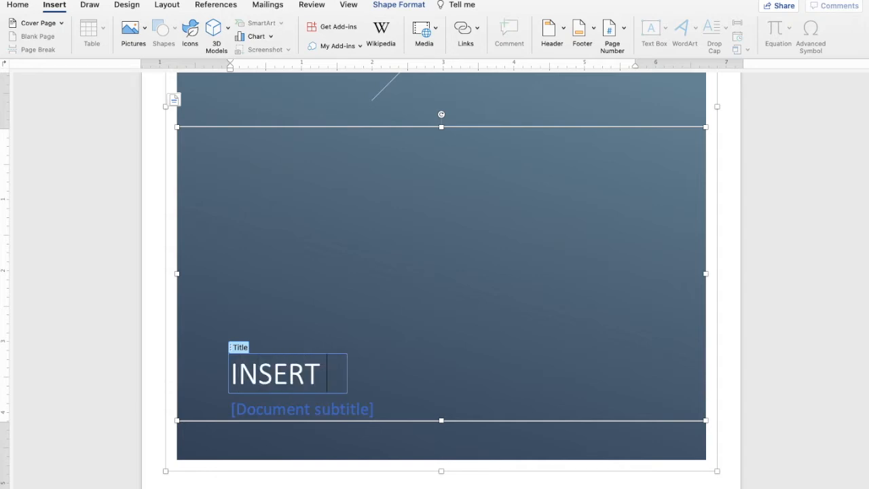
{"action": "type", "text": "DOCUMENT"}
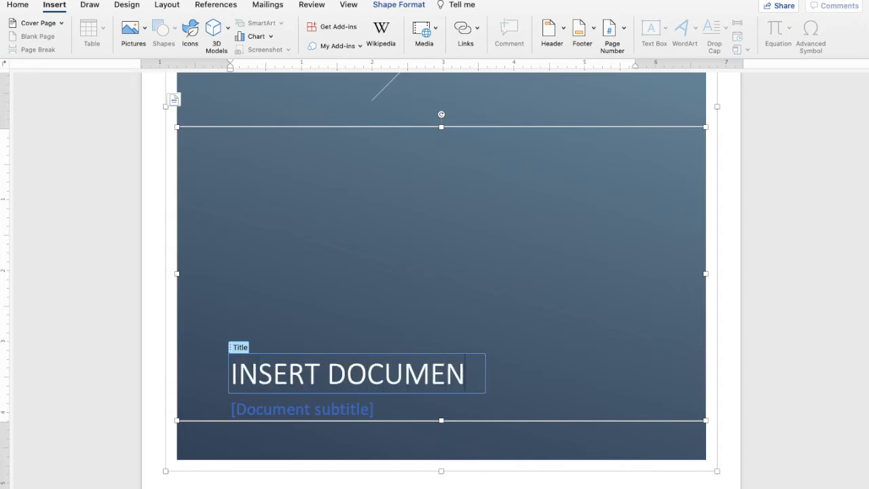
Change the cover subtitle to 'Micro Class Baby!', then replace it with the author's name.
{"action": "left_click", "coordinate": [324, 410]}
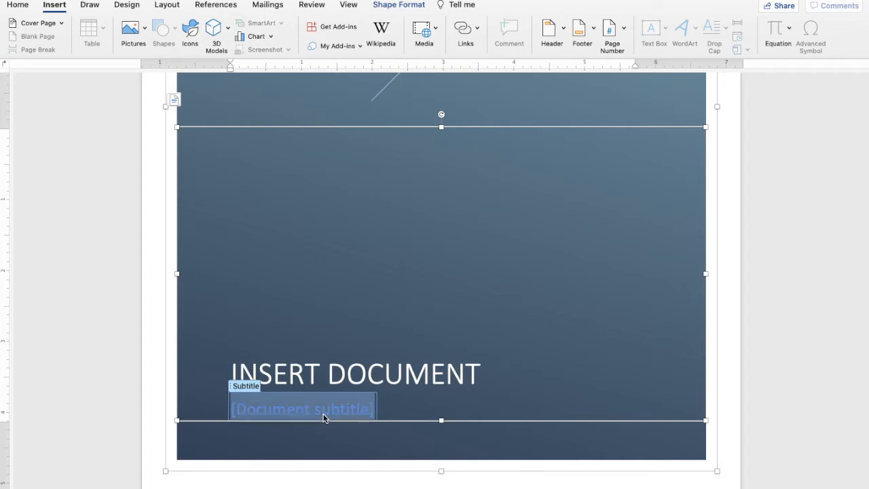
{"action": "type", "text": "Micro"}
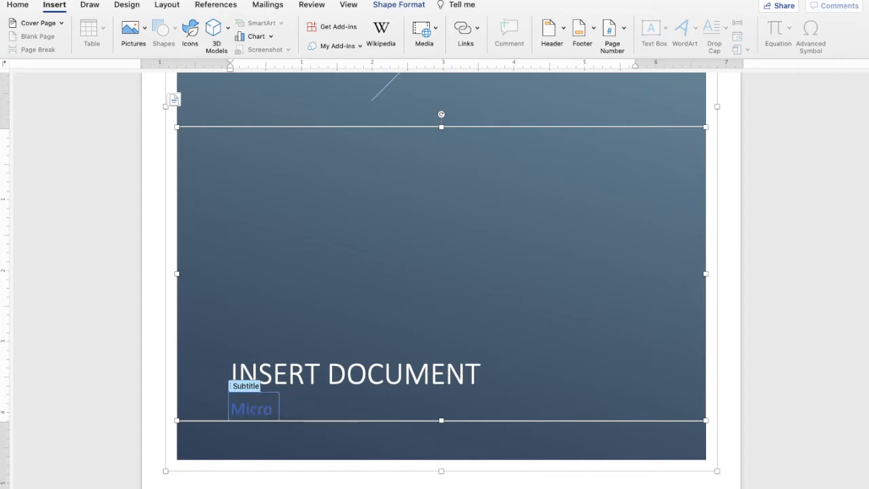
{"action": "type", "text": " Class"}
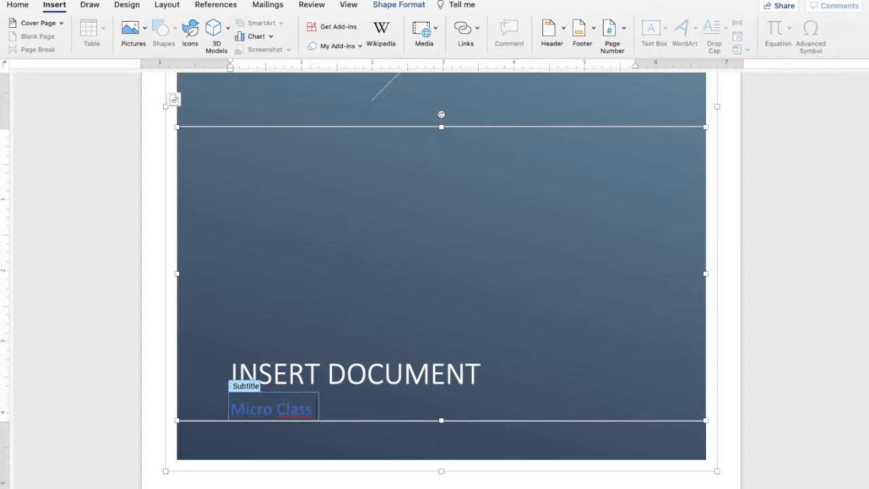
{"action": "type", "text": " Baby!"}
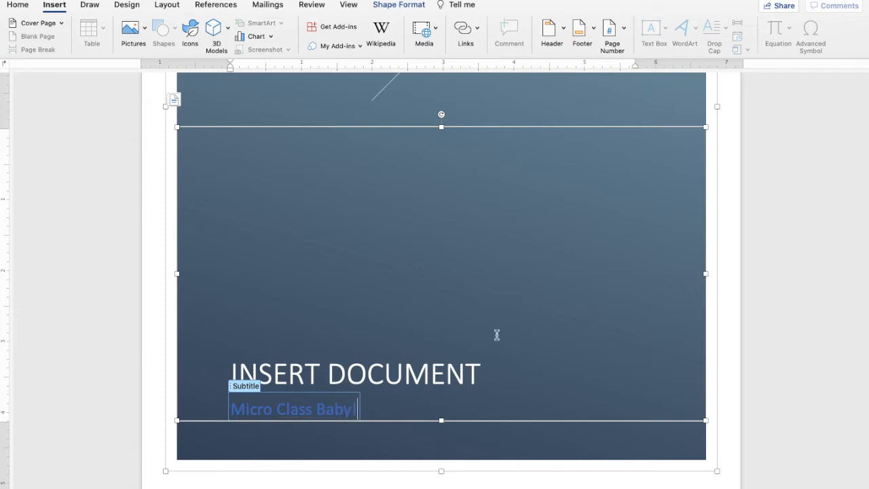
{"action": "scroll", "coordinate": [497, 334], "scroll_direction": "up", "scroll_amount": 10}
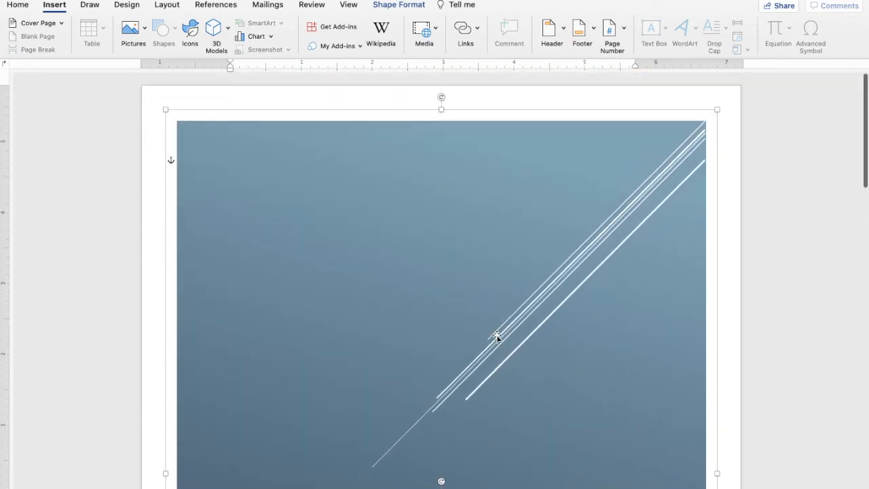
{"action": "scroll", "coordinate": [496, 336], "scroll_direction": "down", "scroll_amount": 10}
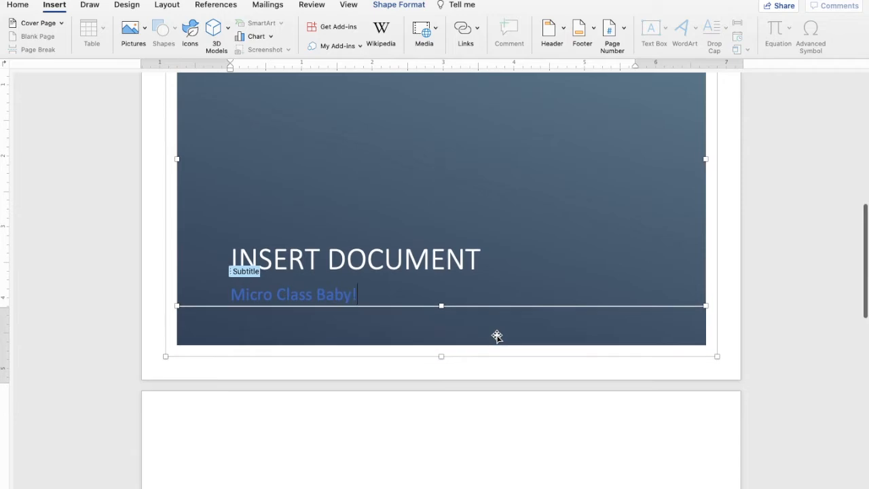
{"action": "scroll", "coordinate": [496, 336], "scroll_direction": "up", "scroll_amount": 10}
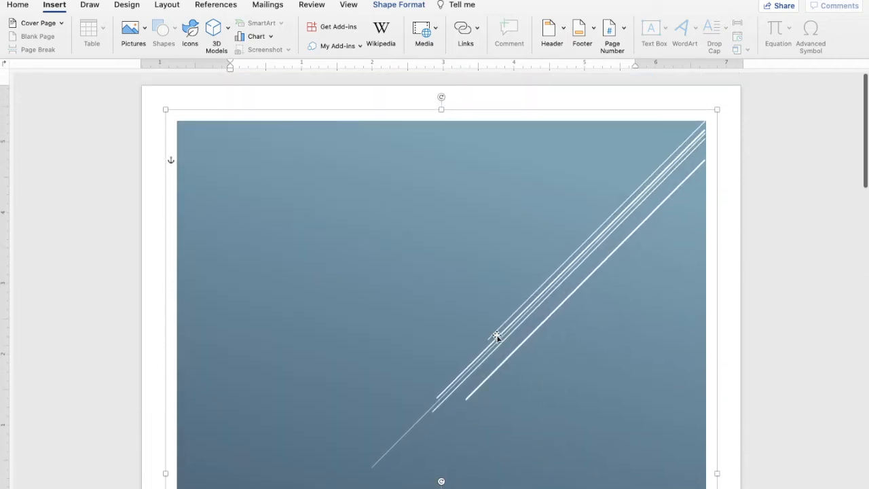
{"action": "scroll", "coordinate": [497, 335], "scroll_direction": "down", "scroll_amount": 10}
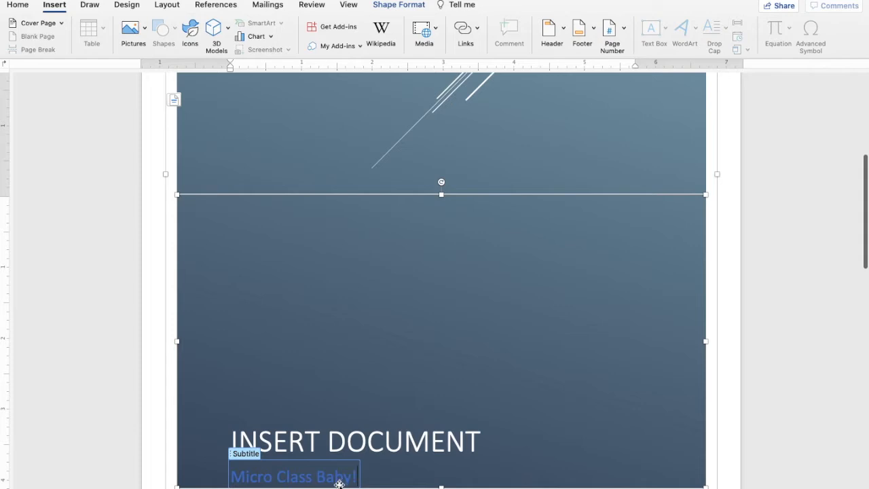
{"action": "left_click_drag", "start_coordinate": [355, 475], "coordinate": [235, 478]}
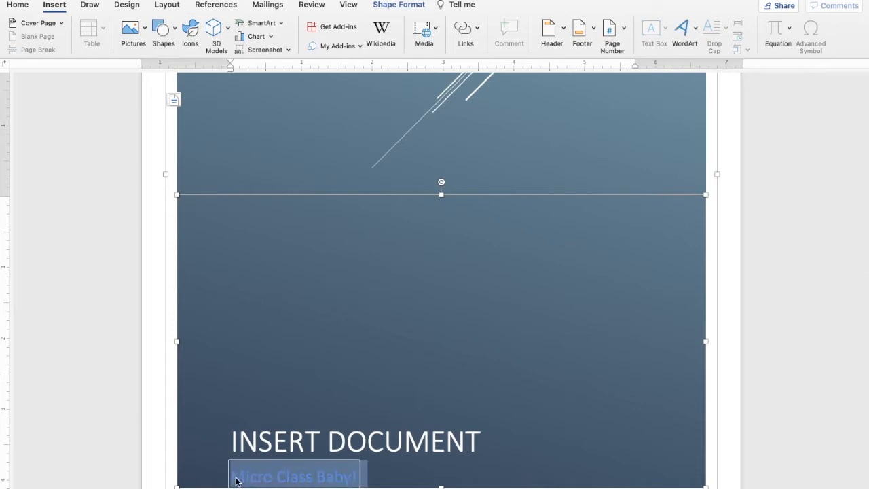
{"action": "type", "text": "Mr. W"}
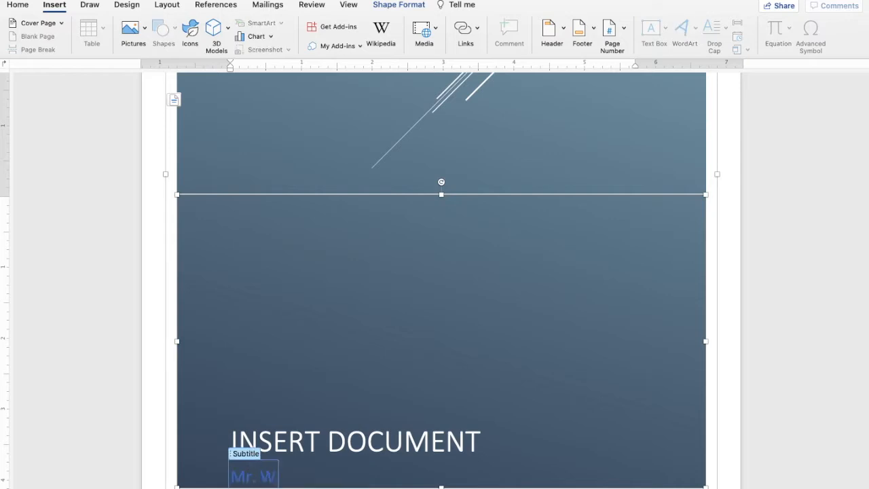
{"action": "type", "text": "eckbaugh"}
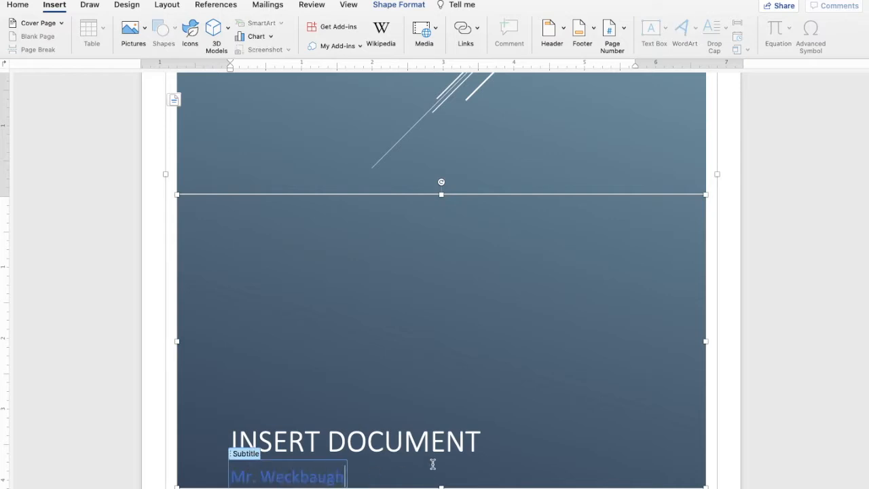
{"action": "left_click", "coordinate": [508, 308]}
{"action": "scroll", "coordinate": [508, 309], "scroll_direction": "up", "scroll_amount": 5}
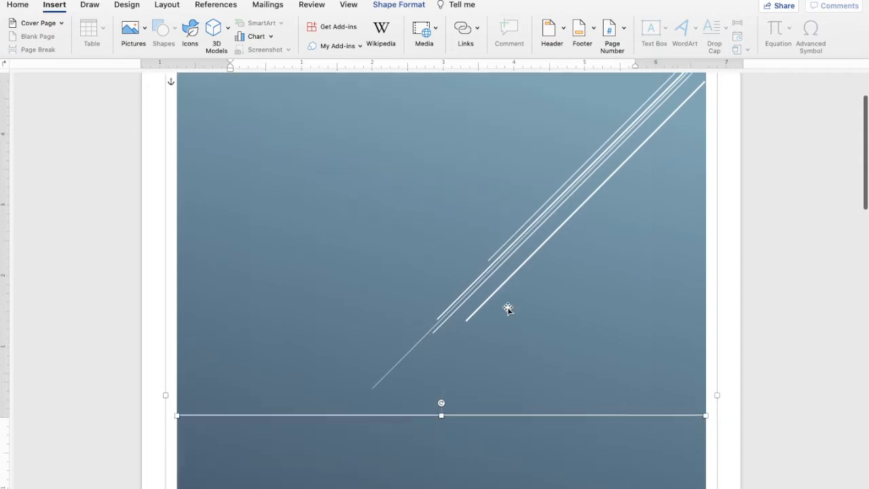
{"action": "scroll", "coordinate": [508, 308], "scroll_direction": "down", "scroll_amount": 15}
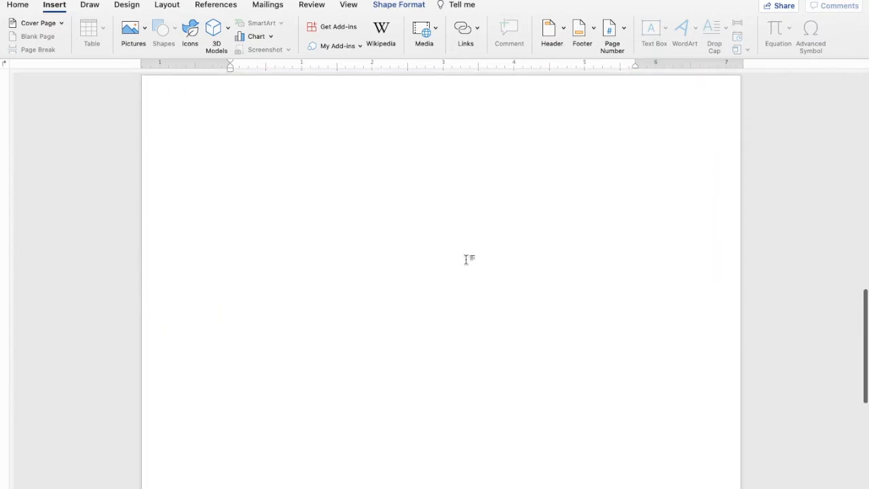
{"action": "scroll", "coordinate": [450, 258], "scroll_direction": "up", "scroll_amount": 15}
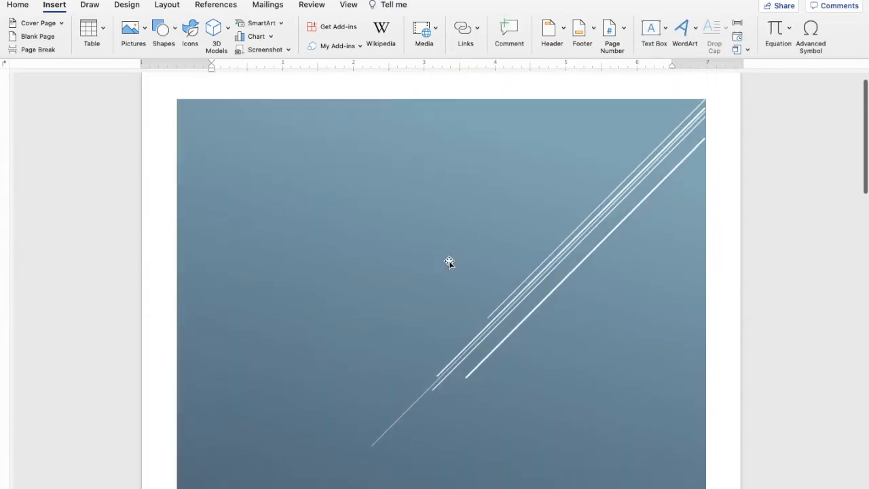
{"action": "scroll", "coordinate": [450, 262], "scroll_direction": "down", "scroll_amount": 15}
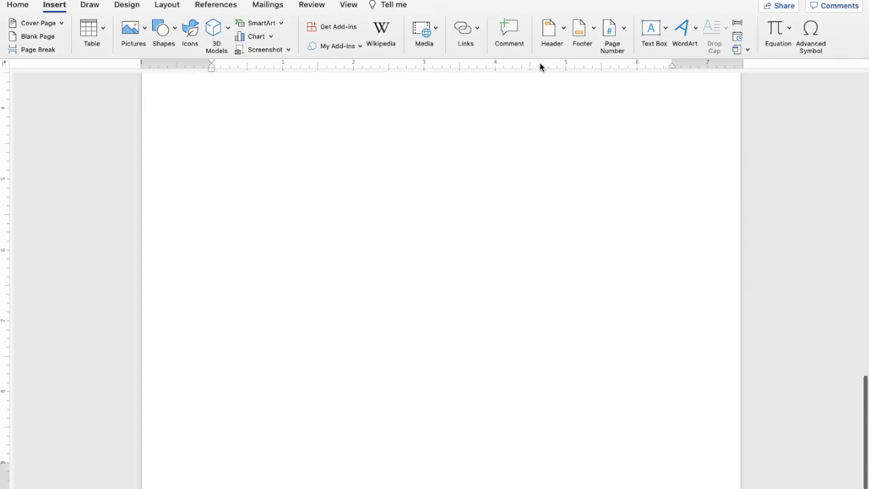
{"action": "scroll", "coordinate": [542, 226], "scroll_direction": "up", "scroll_amount": 15}
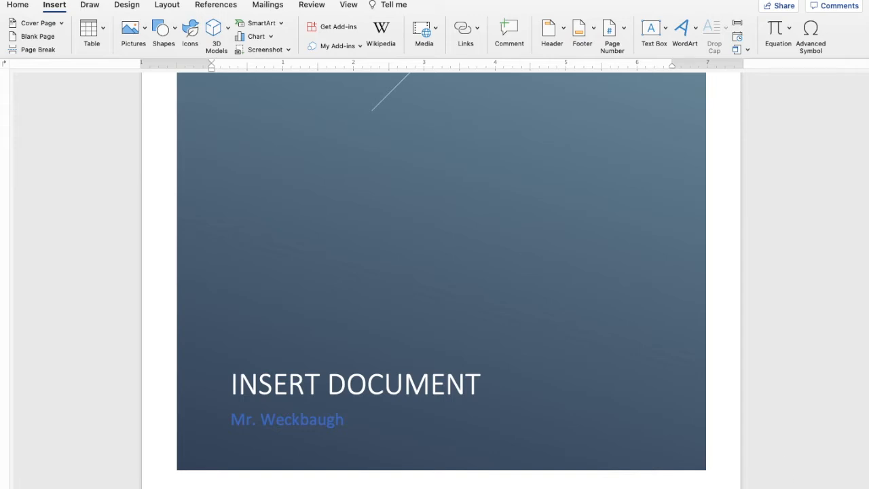
{"action": "scroll", "coordinate": [441, 280], "scroll_direction": "down", "scroll_amount": 8}
{"action": "scroll", "coordinate": [441, 280], "scroll_direction": "up", "scroll_amount": 2}
{"action": "scroll", "coordinate": [442, 280], "scroll_direction": "down", "scroll_amount": 5}
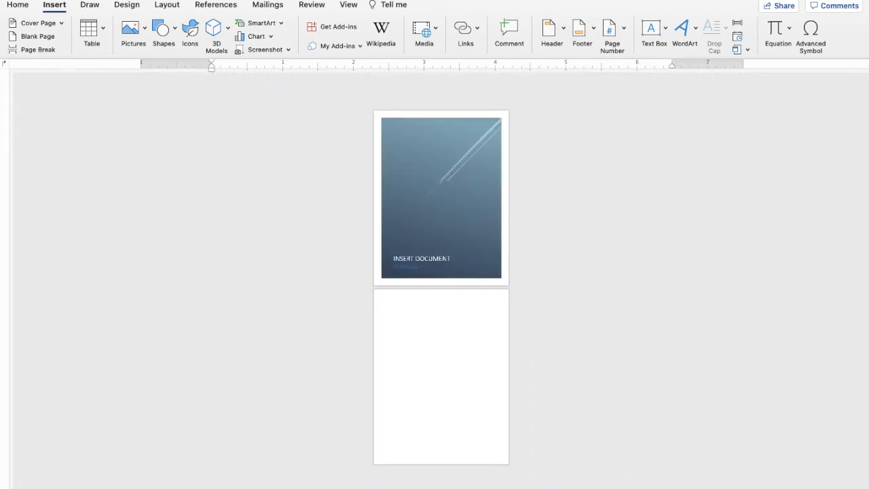
{"action": "scroll", "coordinate": [441, 279], "scroll_direction": "up", "scroll_amount": 10}
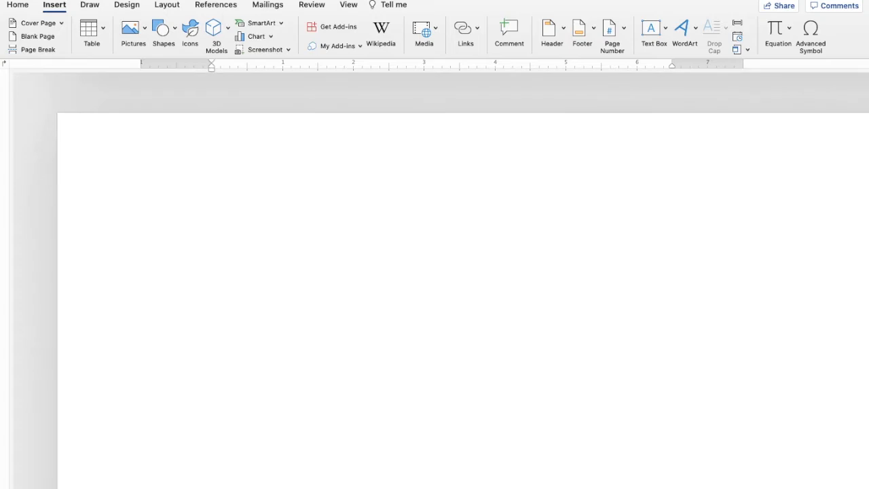
{"action": "scroll", "coordinate": [442, 280], "scroll_direction": "down", "scroll_amount": 6}
{"action": "scroll", "coordinate": [442, 280], "scroll_direction": "up", "scroll_amount": 2}
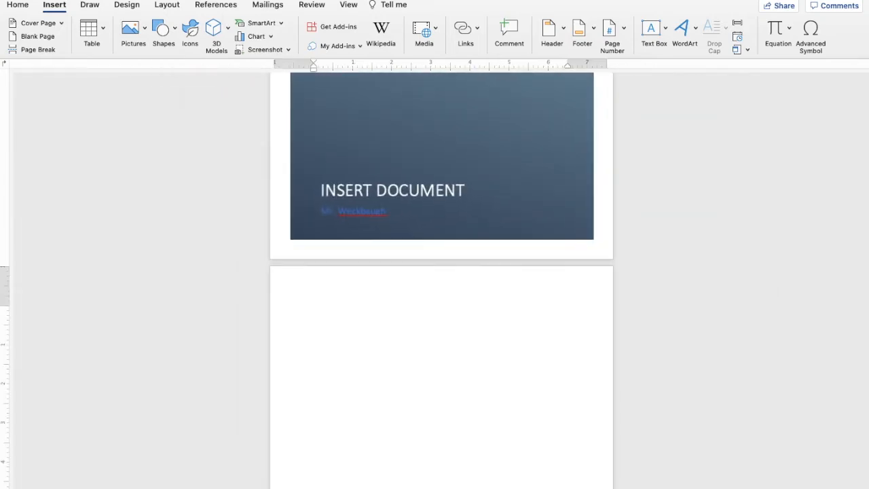
{"action": "scroll", "coordinate": [491, 309], "scroll_direction": "up", "scroll_amount": 5}
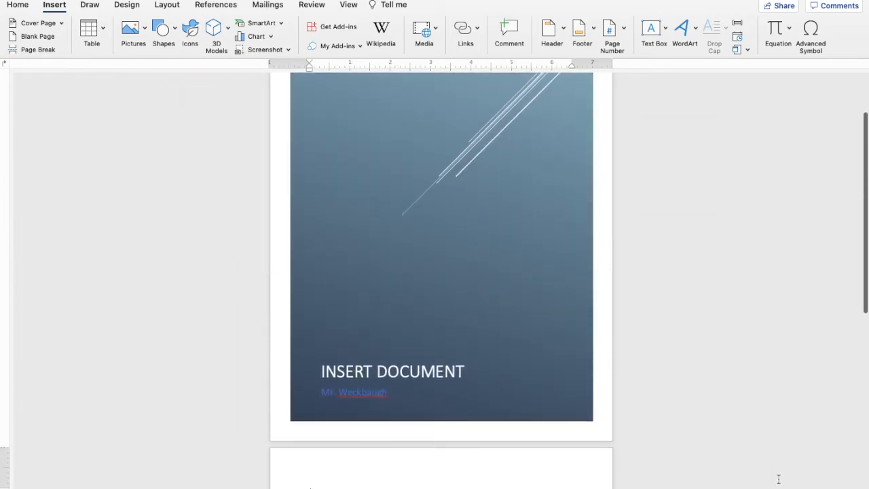
{"action": "scroll", "coordinate": [515, 338], "scroll_direction": "up", "scroll_amount": 2}
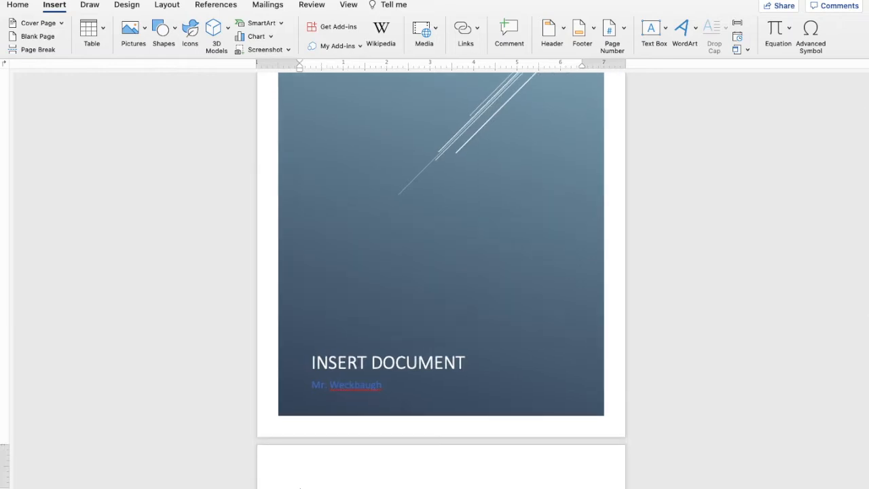
{"action": "scroll", "coordinate": [516, 338], "scroll_direction": "up", "scroll_amount": 2}
{"action": "scroll", "coordinate": [516, 339], "scroll_direction": "down", "scroll_amount": 5}
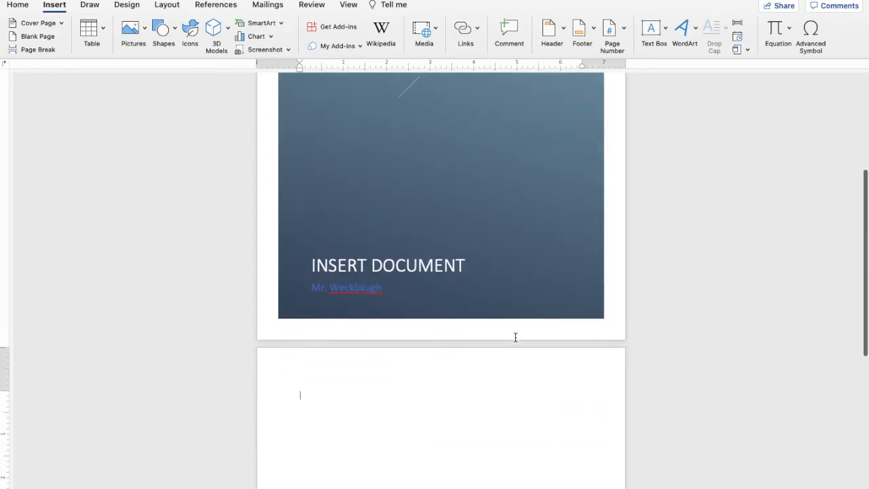
Insert a blank page after the cover page.
{"action": "left_click", "coordinate": [38, 39]}
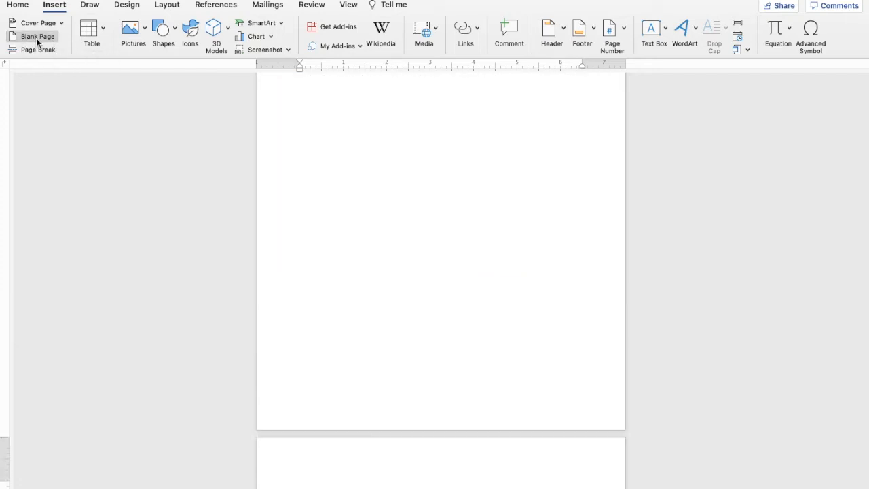
{"action": "scroll", "coordinate": [415, 252], "scroll_direction": "up", "scroll_amount": 10}
{"action": "scroll", "coordinate": [415, 251], "scroll_direction": "down", "scroll_amount": 15}
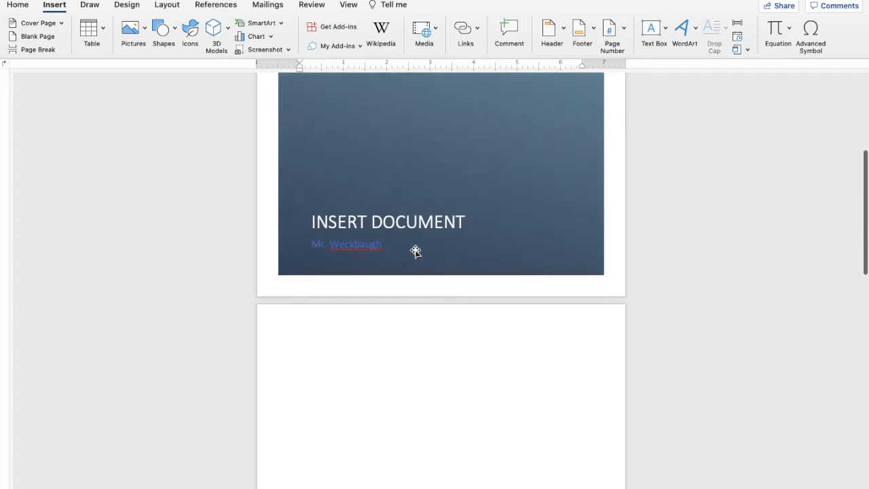
{"action": "scroll", "coordinate": [427, 434], "scroll_direction": "down", "scroll_amount": 5}
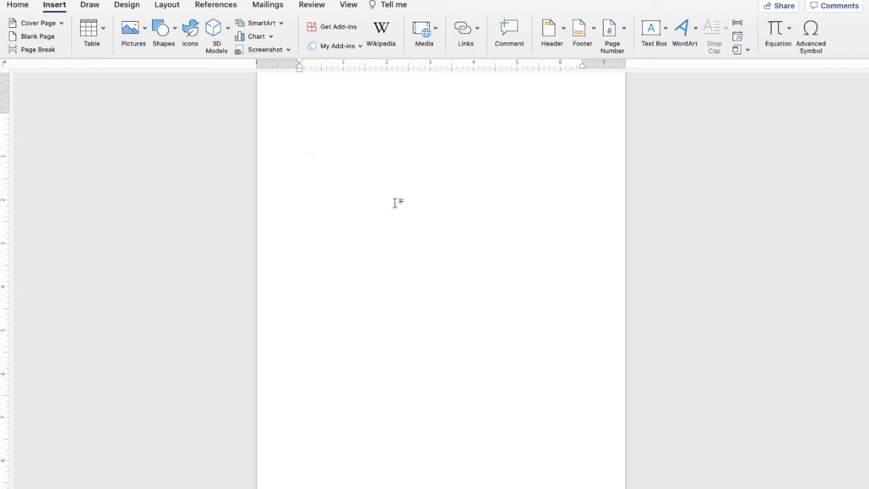
Add a page break to start a third, empty page.
{"action": "left_click", "coordinate": [42, 51]}
{"action": "scroll", "coordinate": [418, 313], "scroll_direction": "down", "scroll_amount": 5}
{"action": "scroll", "coordinate": [418, 313], "scroll_direction": "up", "scroll_amount": 10}
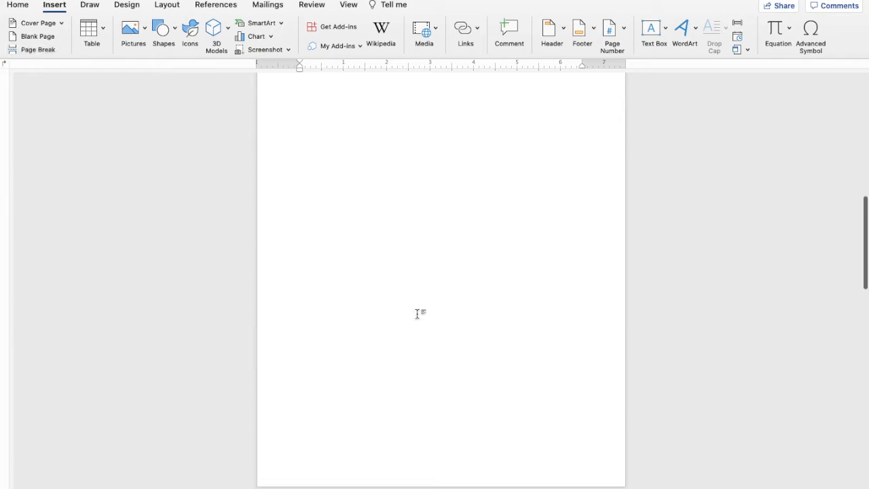
{"action": "scroll", "coordinate": [418, 313], "scroll_direction": "down", "scroll_amount": 4}
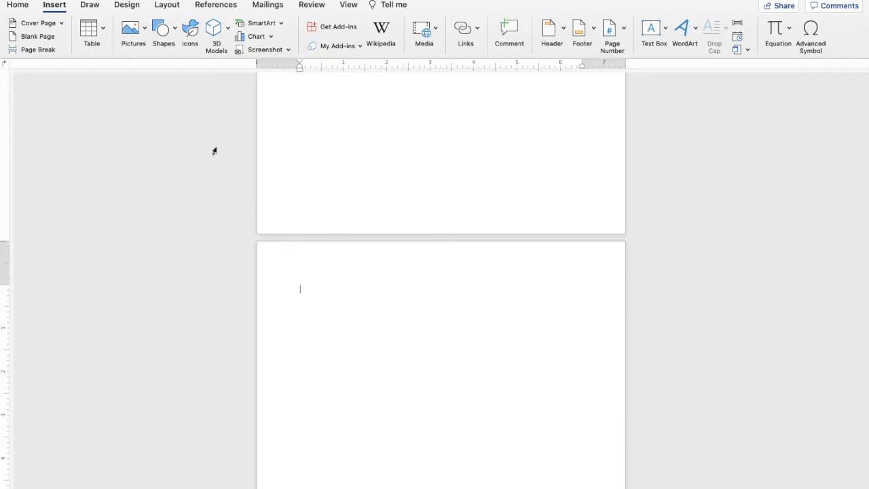
Insert a 5×5 table, make rows two and three much taller and resize its columns.
{"action": "left_click", "coordinate": [104, 31]}
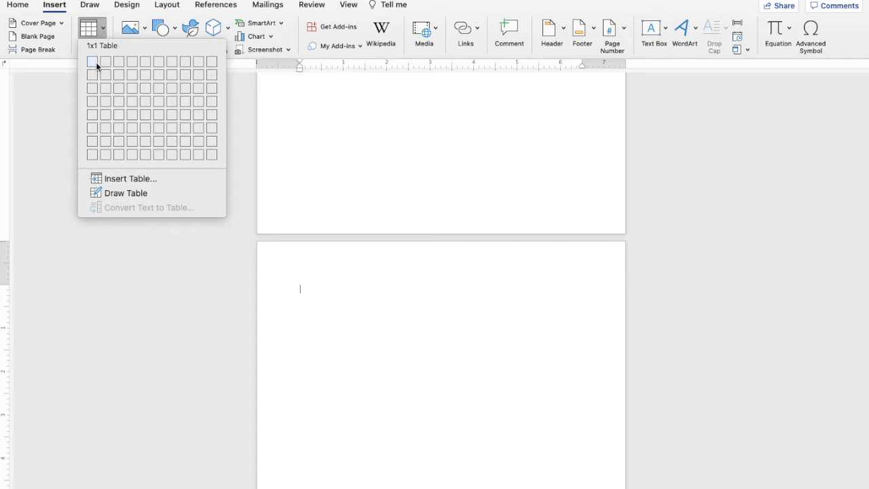
{"action": "left_click", "coordinate": [150, 113]}
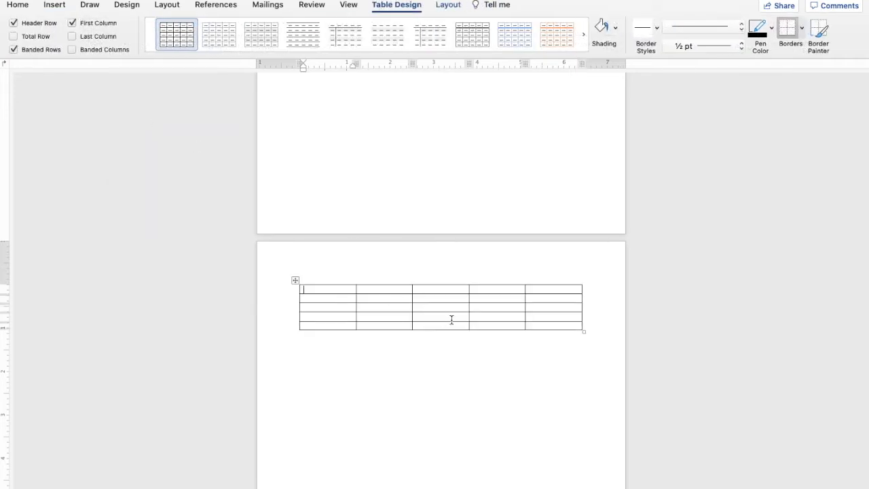
{"action": "left_click_drag", "start_coordinate": [356, 309], "coordinate": [336, 312]}
{"action": "left_click_drag", "start_coordinate": [407, 311], "coordinate": [375, 368]}
{"action": "left_click_drag", "start_coordinate": [376, 303], "coordinate": [375, 355]}
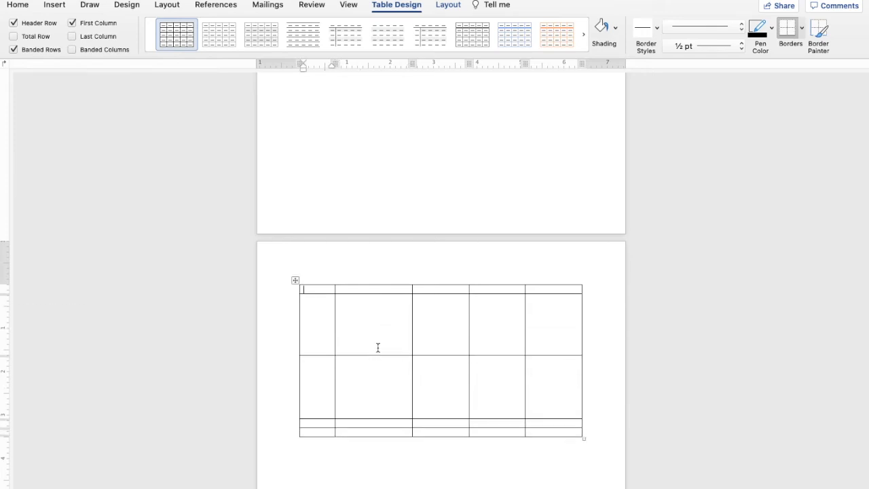
{"action": "left_click_drag", "start_coordinate": [412, 322], "coordinate": [357, 334]}
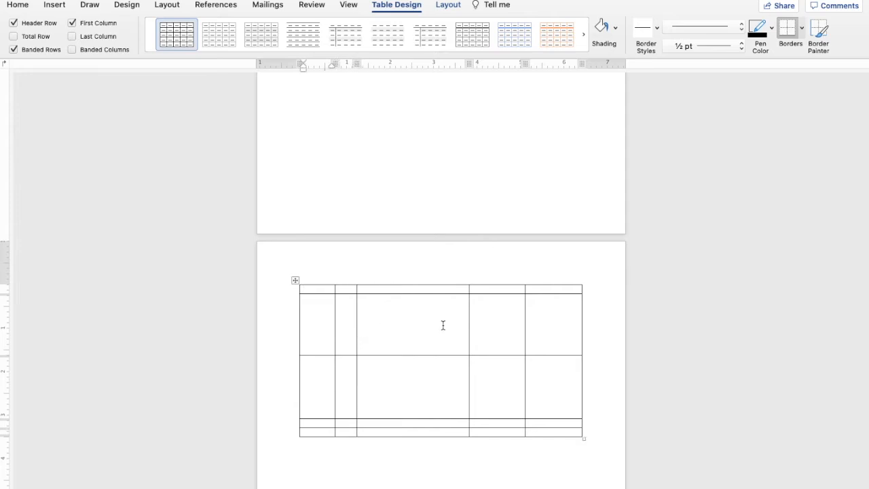
{"action": "scroll", "coordinate": [443, 325], "scroll_direction": "up", "scroll_amount": 1}
{"action": "scroll", "coordinate": [442, 326], "scroll_direction": "down", "scroll_amount": 3}
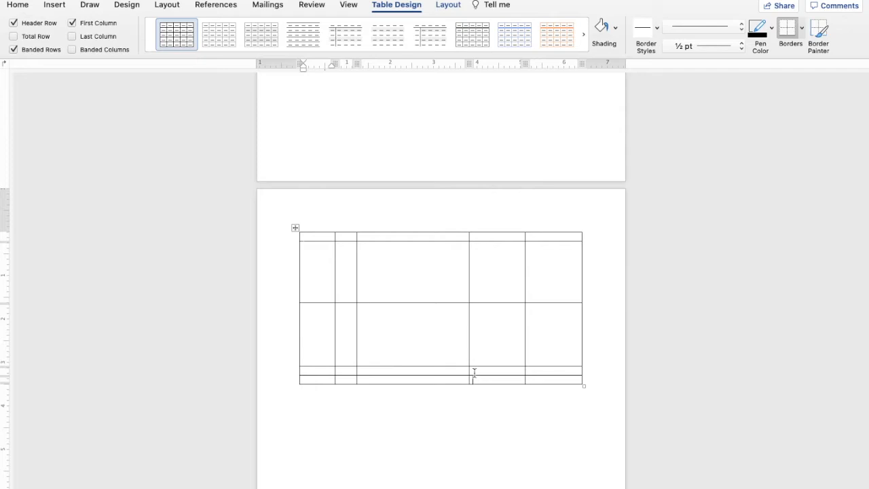
Delete the test table and insert a 3-column, 5-row table in its place.
{"action": "left_click", "coordinate": [295, 228]}
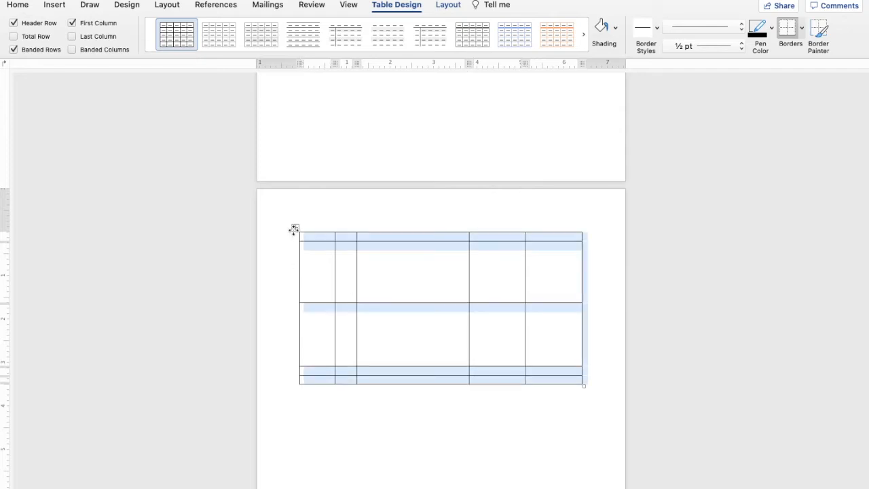
{"action": "key", "text": "BackSpace"}
{"action": "left_click", "coordinate": [62, 7]}
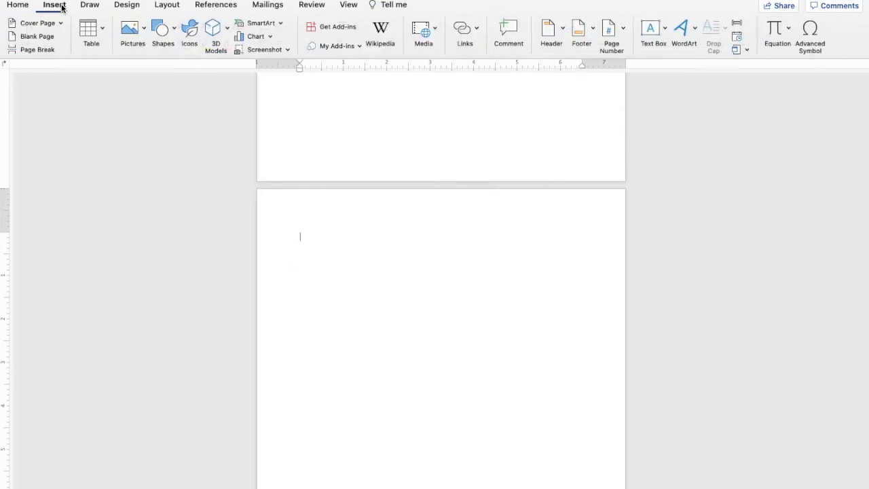
{"action": "left_click", "coordinate": [88, 28]}
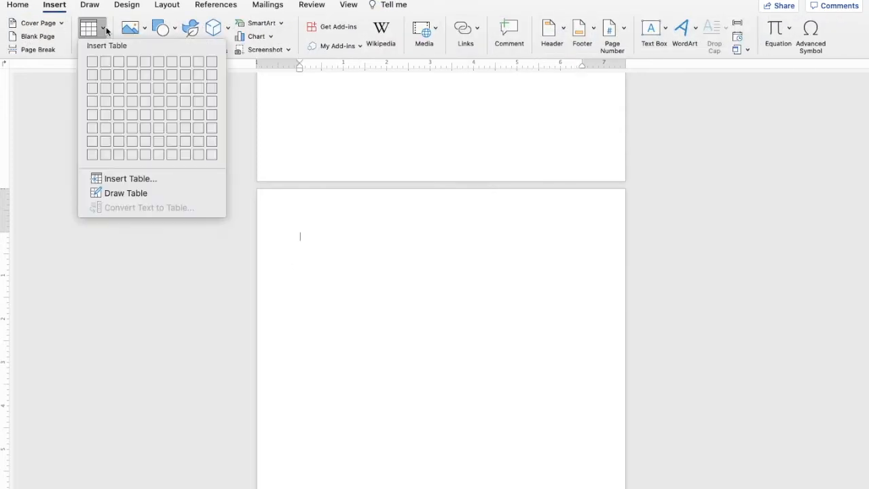
{"action": "left_click", "coordinate": [122, 116]}
Enter headers Student, Class, Grade and a first row with a student's name, Micro 1A, 55%.
{"action": "type", "text": "s"}
{"action": "key", "text": "Tab"}
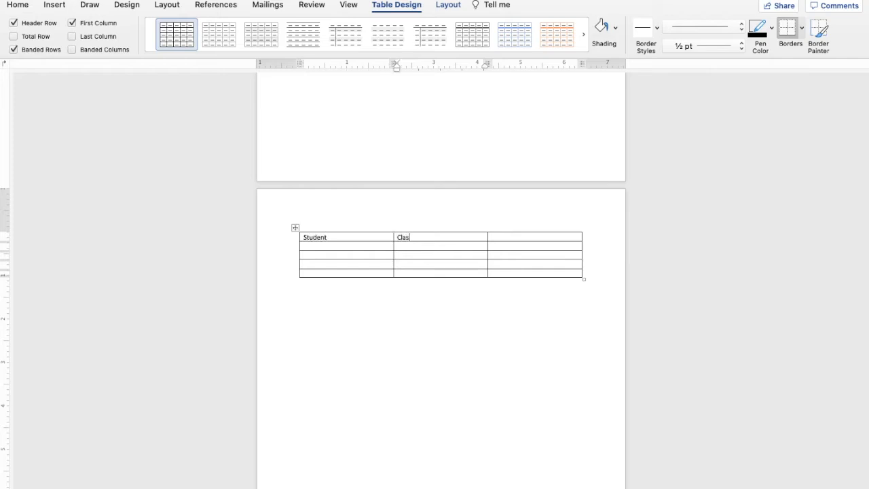
{"action": "key", "text": "Tab"}
{"action": "left_click", "coordinate": [337, 246]}
{"action": "key", "text": "Tab"}
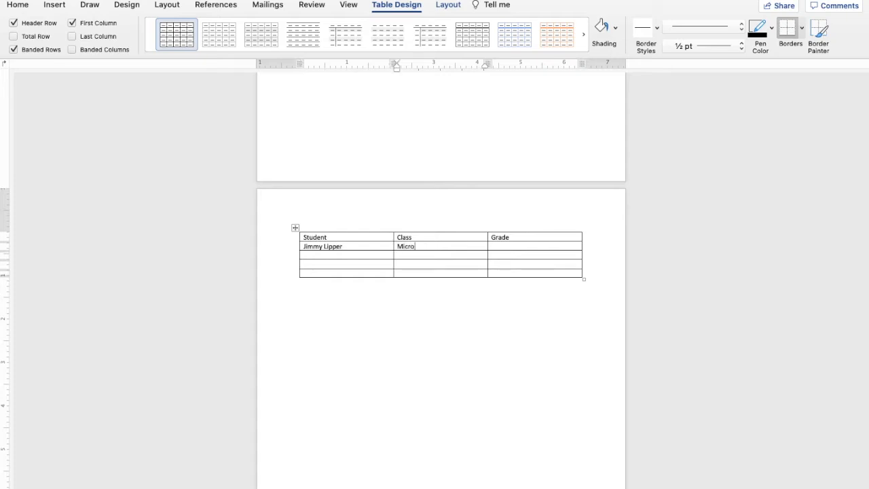
{"action": "left_click", "coordinate": [508, 249]}
{"action": "type", "text": "55"}
Resize the table columns so Student is wide and Class and Grade are narrow.
{"action": "left_click_drag", "start_coordinate": [393, 237], "coordinate": [354, 244]}
{"action": "left_click_drag", "start_coordinate": [491, 241], "coordinate": [423, 251]}
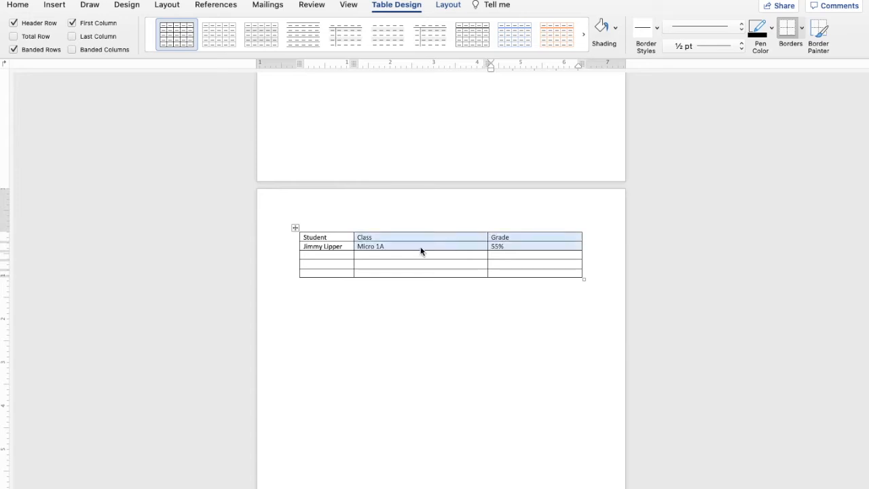
{"action": "left_click", "coordinate": [489, 237]}
{"action": "mouse_move", "coordinate": [487, 236]}
{"action": "left_mouse_down"}
{"action": "mouse_move", "coordinate": [427, 243]}
{"action": "mouse_move", "coordinate": [484, 236]}
{"action": "left_mouse_up"}
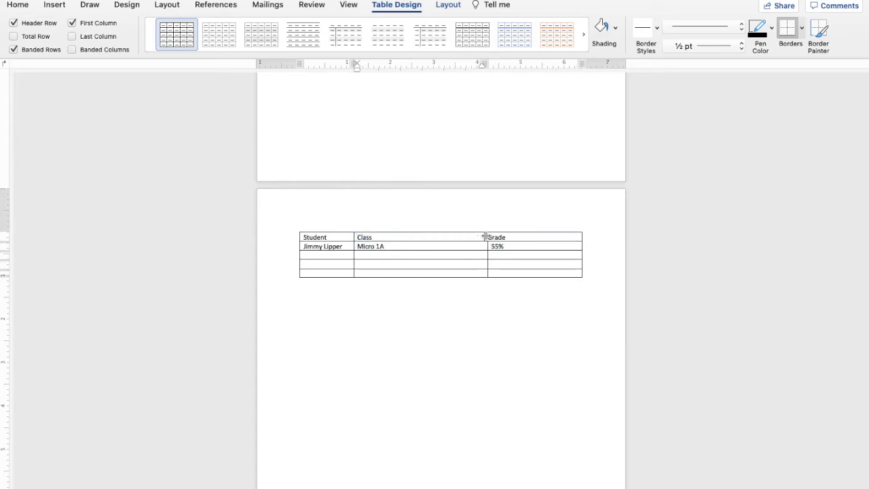
{"action": "left_click", "coordinate": [486, 237]}
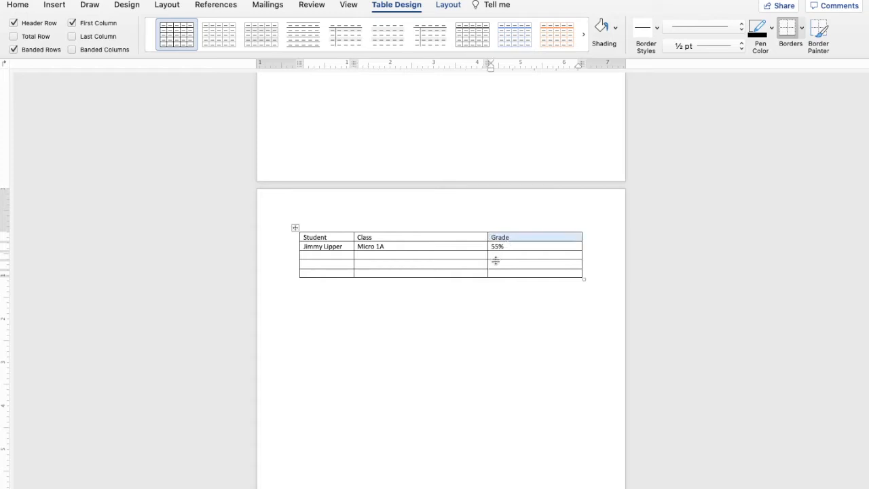
{"action": "left_click_drag", "start_coordinate": [490, 277], "coordinate": [403, 267]}
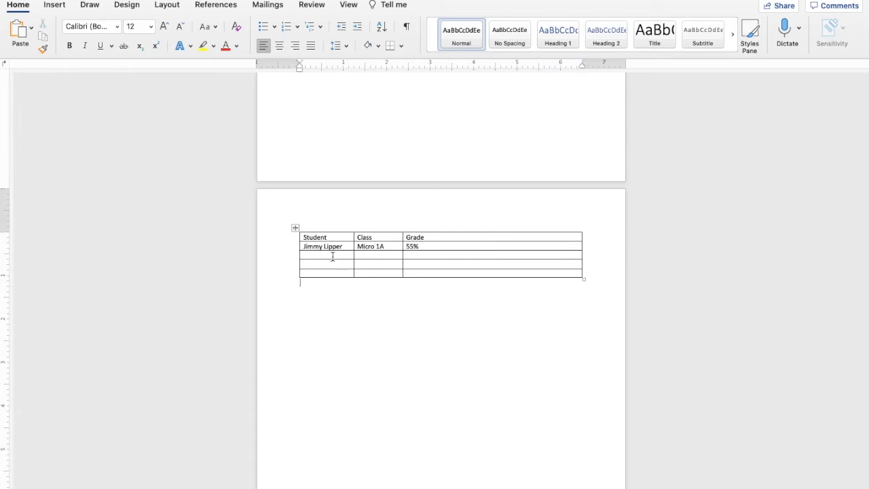
{"action": "left_click_drag", "start_coordinate": [403, 247], "coordinate": [548, 247]}
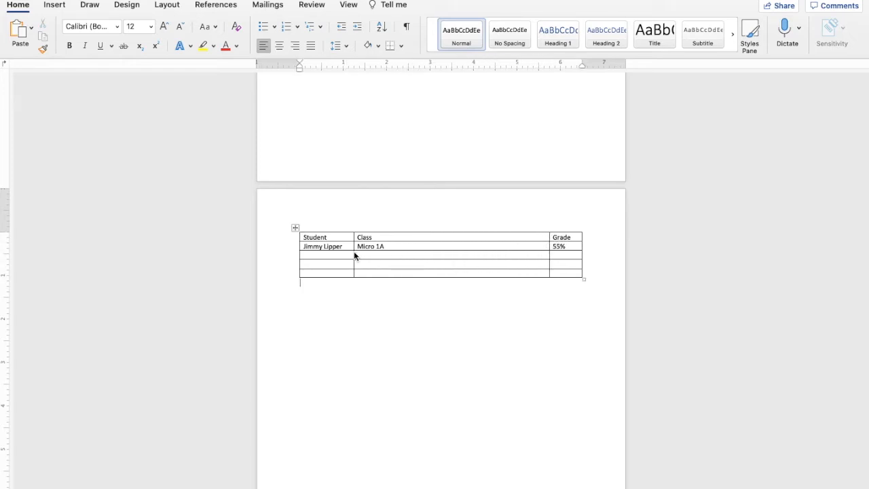
{"action": "left_click_drag", "start_coordinate": [355, 254], "coordinate": [508, 249]}
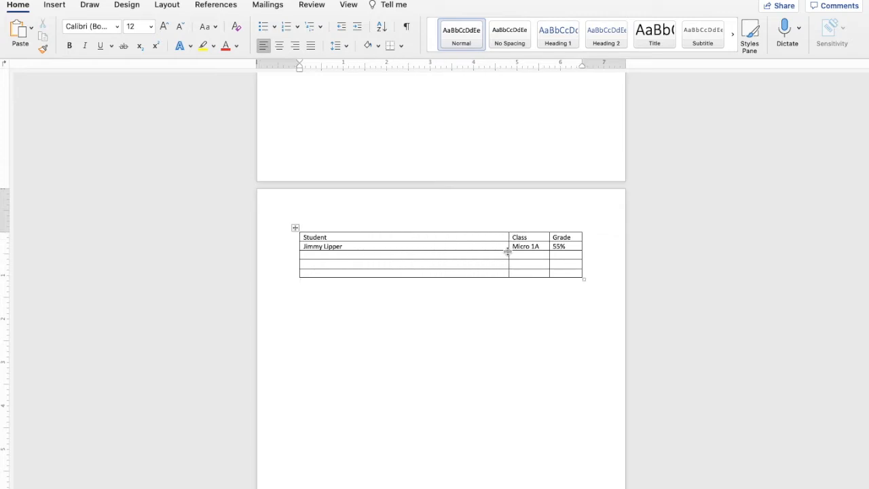
{"action": "left_click", "coordinate": [339, 258]}
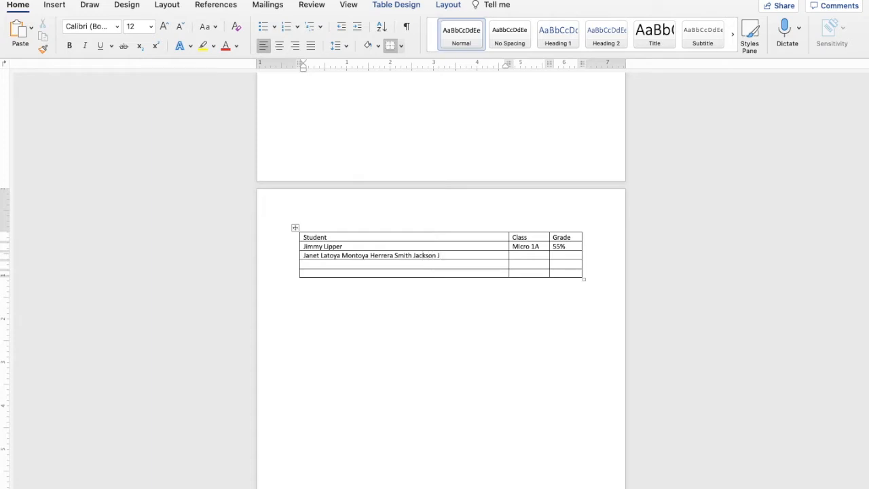
Complete the long-name row with Micro 1B in Class and 99% in Grade.
{"action": "type", "text": "e III"}
{"action": "left_click", "coordinate": [518, 255]}
{"action": "type", "text": "M"}
{"action": "type", "text": "99"}
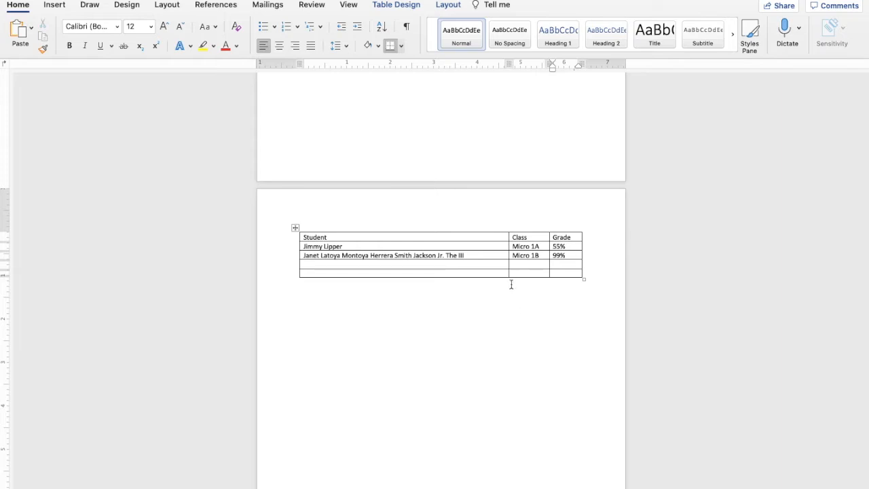
Change the first heading to 'Student Names' split over two lines.
{"action": "left_click", "coordinate": [374, 238]}
{"action": "key", "text": "Return"}
{"action": "type", "text": "Names"}
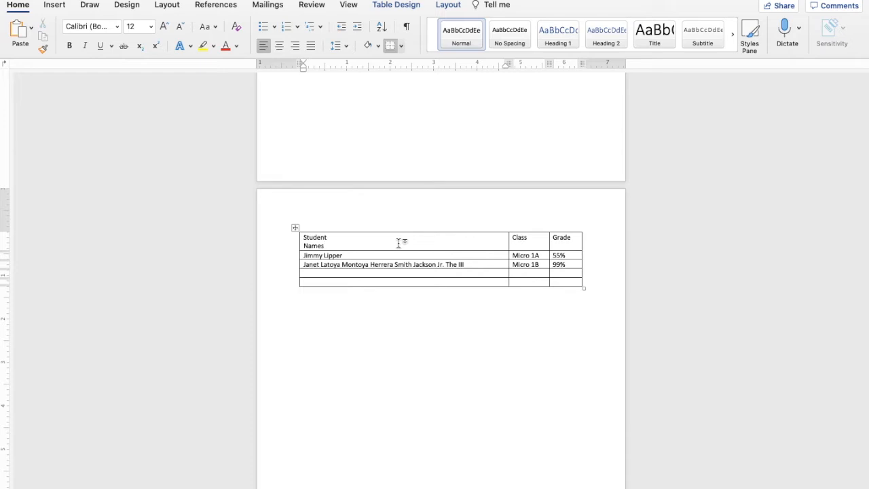
Centre the Student Names, Class and Grade headings, then put the caret below the table.
{"action": "left_click_drag", "start_coordinate": [330, 246], "coordinate": [303, 237]}
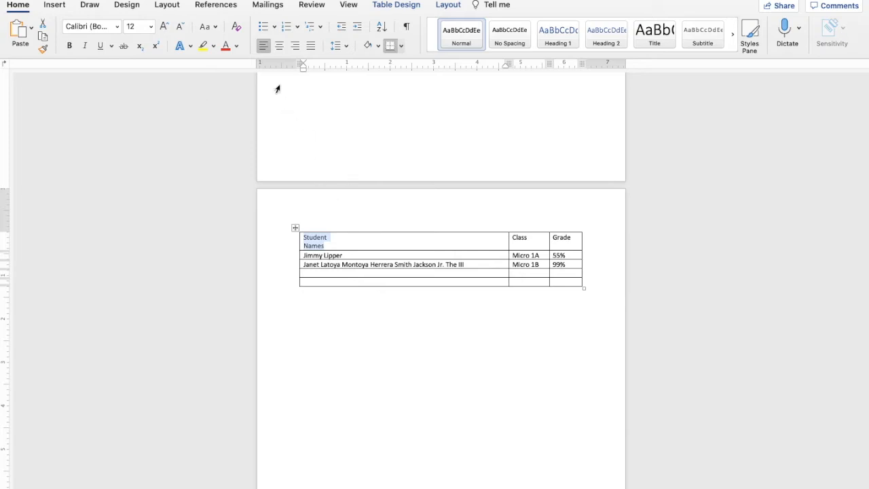
{"action": "left_click", "coordinate": [279, 46]}
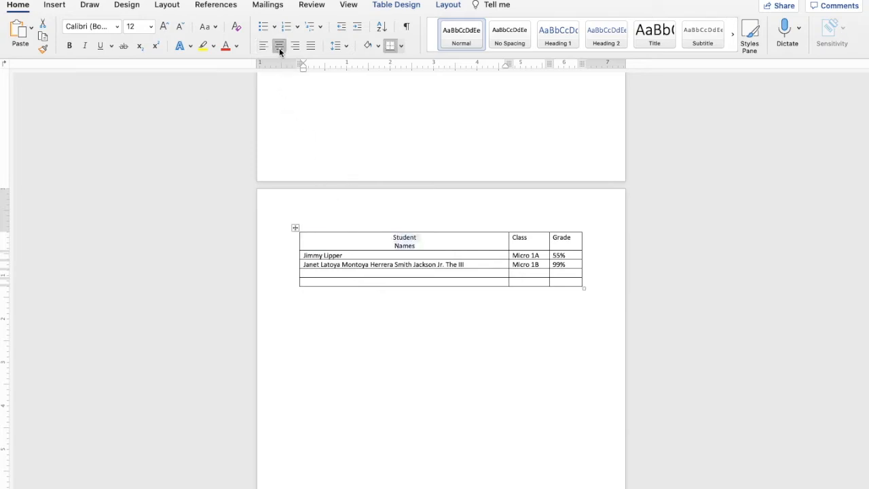
{"action": "left_click_drag", "start_coordinate": [527, 242], "coordinate": [513, 243]}
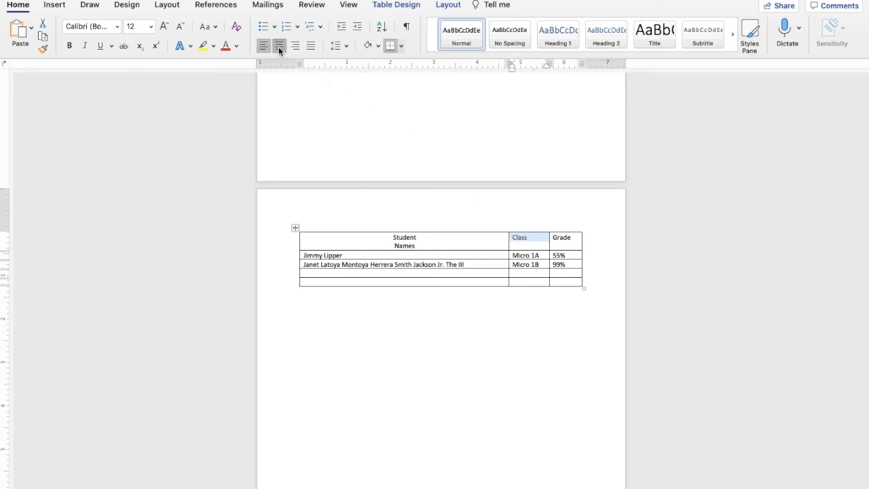
{"action": "left_click", "coordinate": [278, 46]}
{"action": "left_click_drag", "start_coordinate": [574, 240], "coordinate": [554, 242]}
{"action": "left_click", "coordinate": [279, 47]}
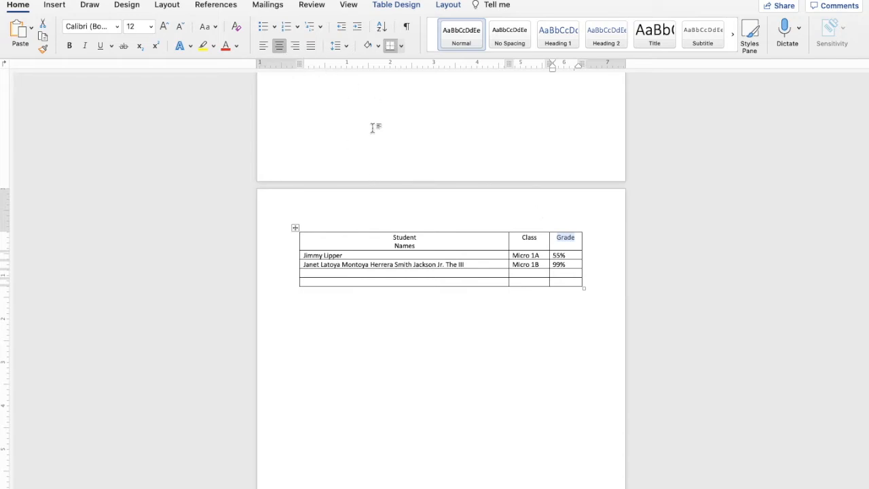
{"action": "left_click", "coordinate": [441, 283]}
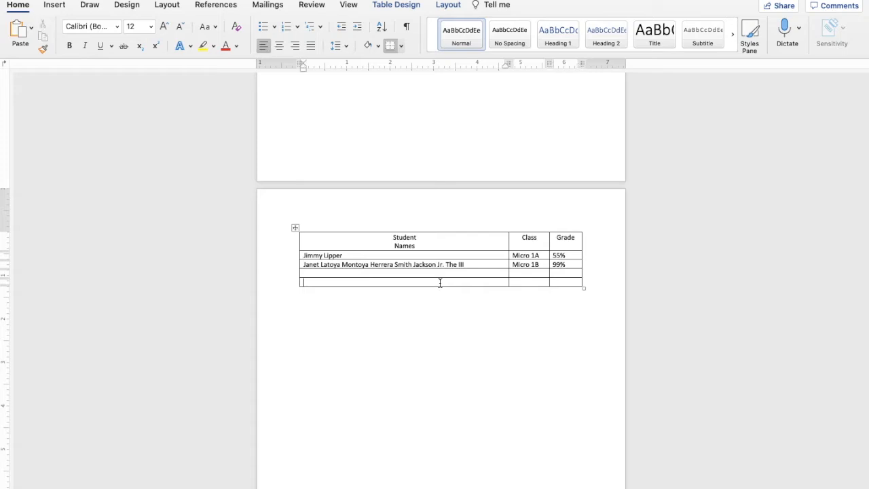
{"action": "left_click", "coordinate": [566, 318]}
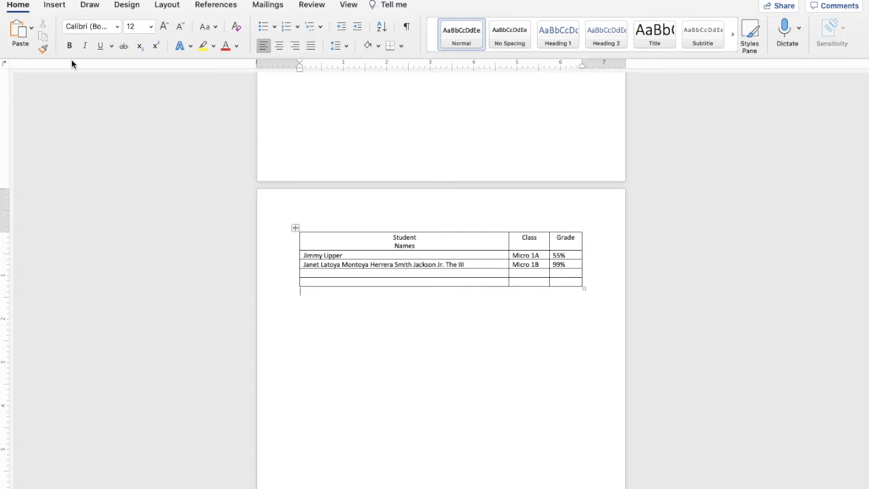
Open the Online Pictures pane from the Insert tab's Pictures menu.
{"action": "left_click", "coordinate": [55, 5]}
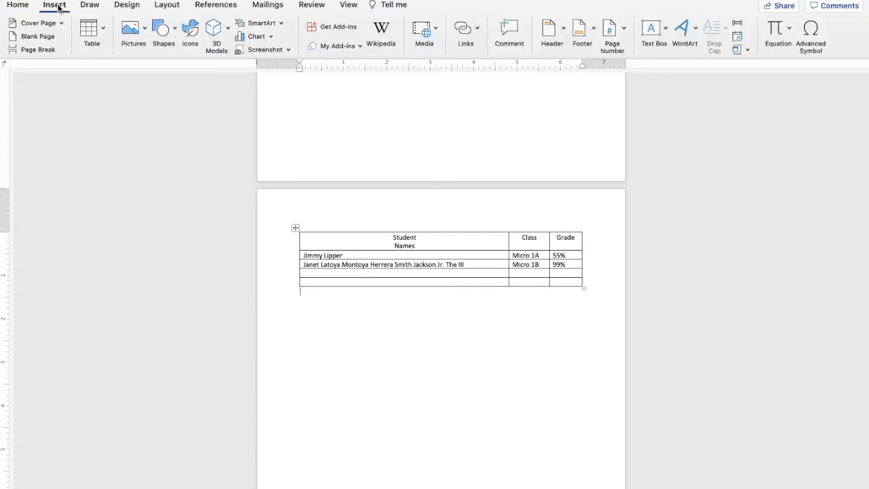
{"action": "left_click", "coordinate": [144, 34]}
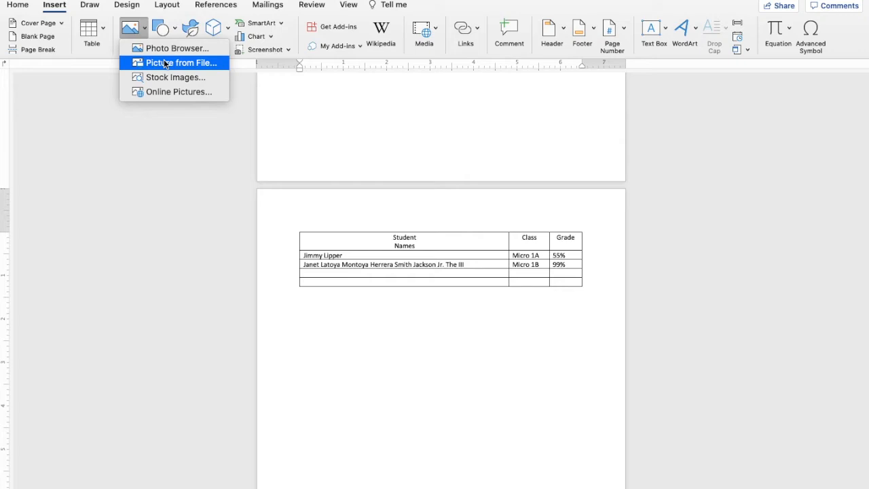
{"action": "left_click", "coordinate": [205, 93]}
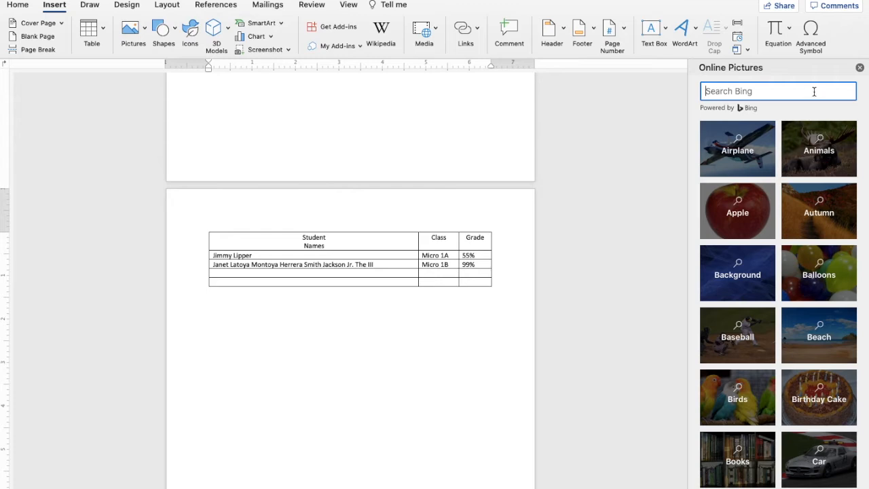
Search Bing for a singer's photo and insert the short-haired portrait on a red background.
{"action": "type", "text": "Rihanna"}
{"action": "key", "text": "Return"}
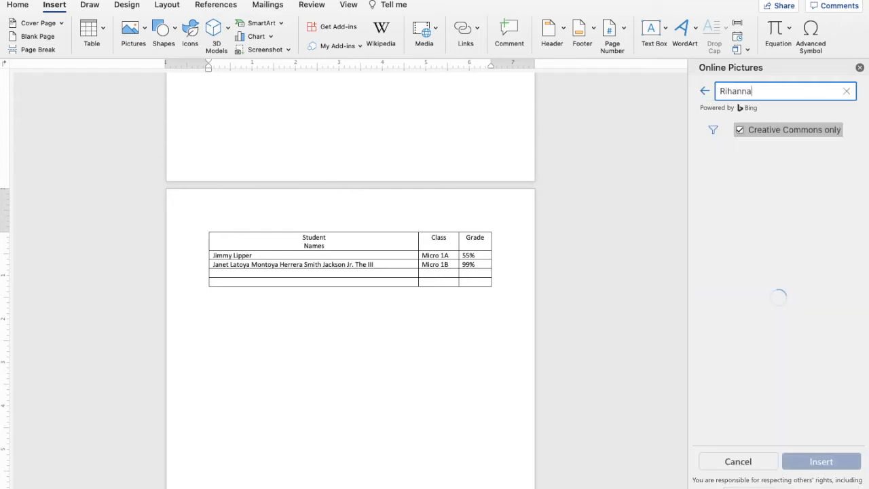
{"action": "scroll", "coordinate": [825, 275], "scroll_direction": "down", "scroll_amount": 3}
{"action": "scroll", "coordinate": [825, 275], "scroll_direction": "down", "scroll_amount": 10}
{"action": "scroll", "coordinate": [825, 276], "scroll_direction": "down", "scroll_amount": 6}
{"action": "scroll", "coordinate": [825, 275], "scroll_direction": "down", "scroll_amount": 2}
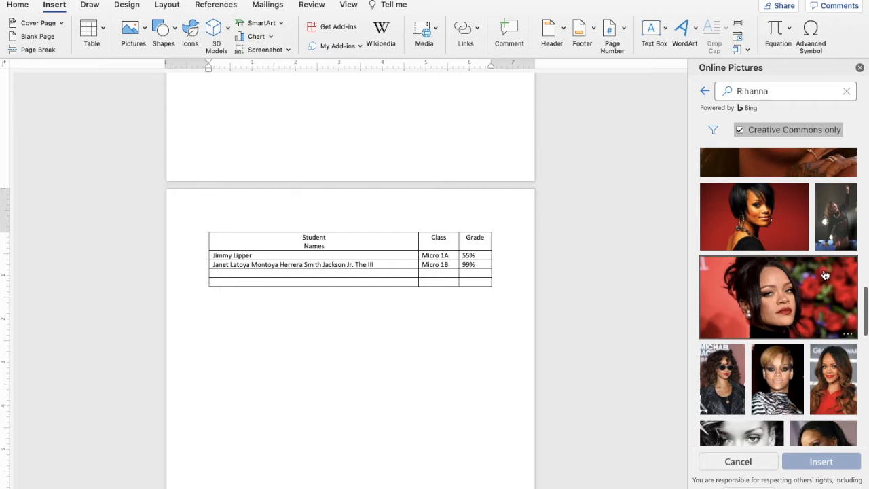
{"action": "left_click", "coordinate": [777, 232]}
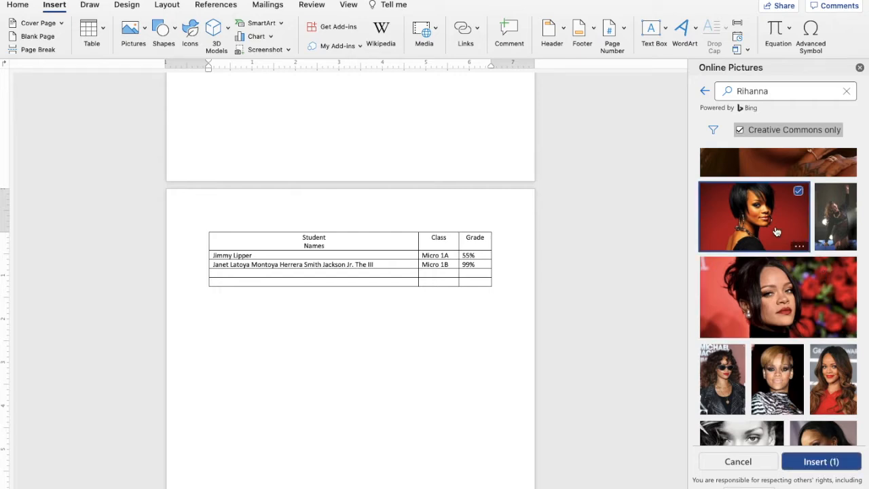
{"action": "left_click", "coordinate": [825, 461]}
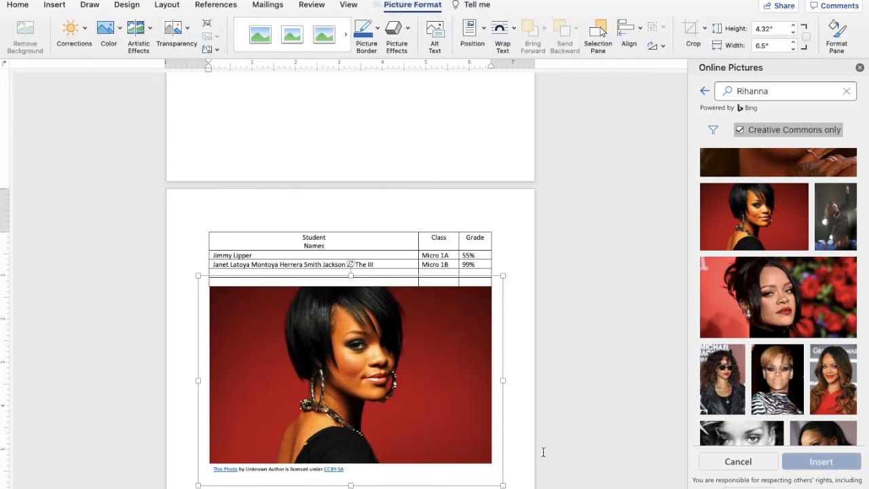
Push the photo lower and add an empty row to the student table.
{"action": "scroll", "coordinate": [431, 362], "scroll_direction": "down", "scroll_amount": 5}
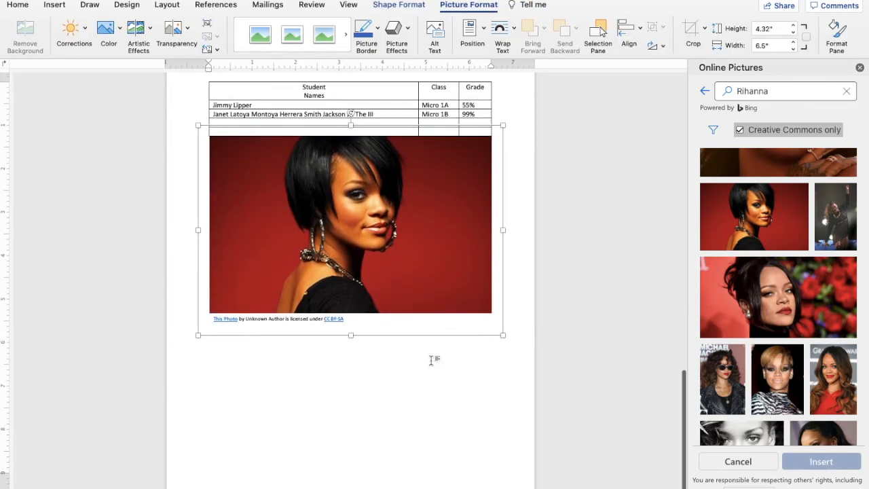
{"action": "left_click_drag", "start_coordinate": [469, 155], "coordinate": [464, 175]}
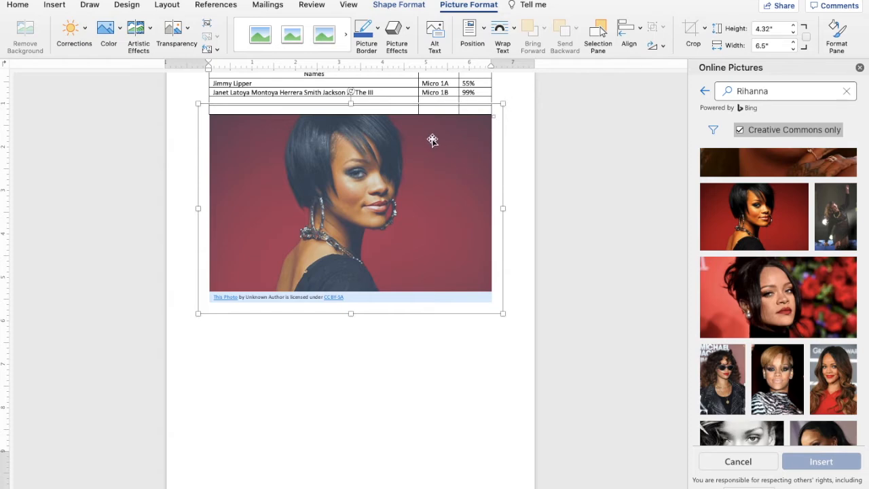
{"action": "left_click_drag", "start_coordinate": [364, 148], "coordinate": [367, 319]}
{"action": "left_click", "coordinate": [495, 99]}
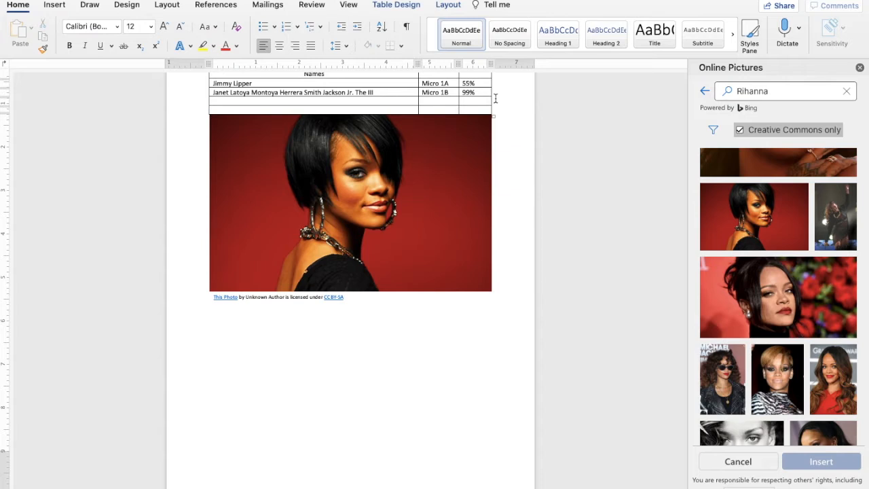
{"action": "key", "text": "Return"}
Drag the photo below the table and select the picture inside its frame.
{"action": "left_click", "coordinate": [399, 216]}
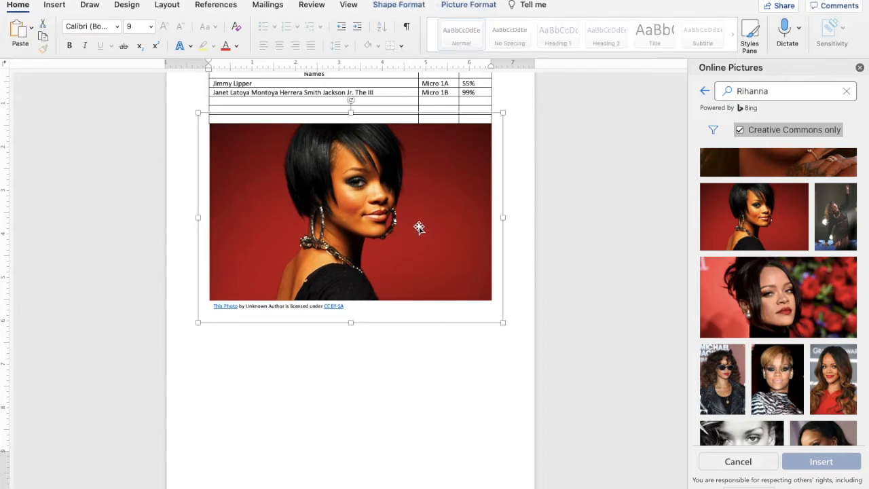
{"action": "left_click_drag", "start_coordinate": [255, 152], "coordinate": [272, 365]}
{"action": "scroll", "coordinate": [336, 366], "scroll_direction": "up", "scroll_amount": 1}
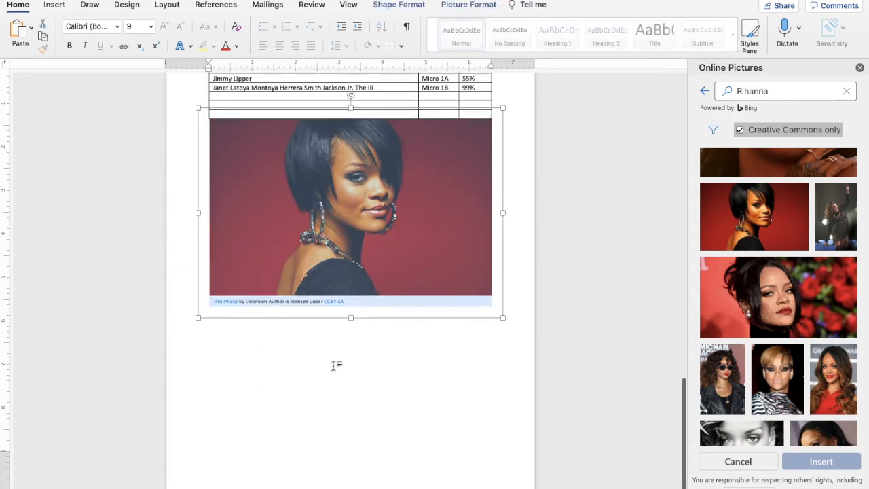
{"action": "scroll", "coordinate": [334, 367], "scroll_direction": "up", "scroll_amount": 2}
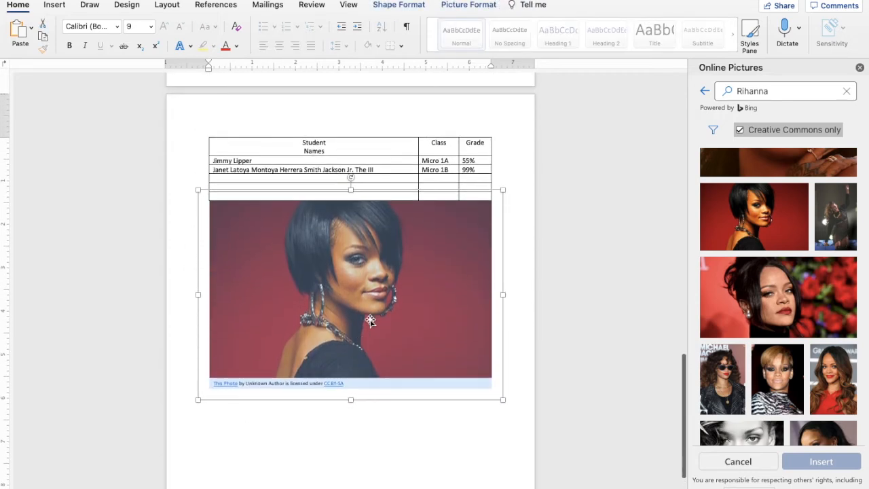
{"action": "left_click", "coordinate": [382, 306]}
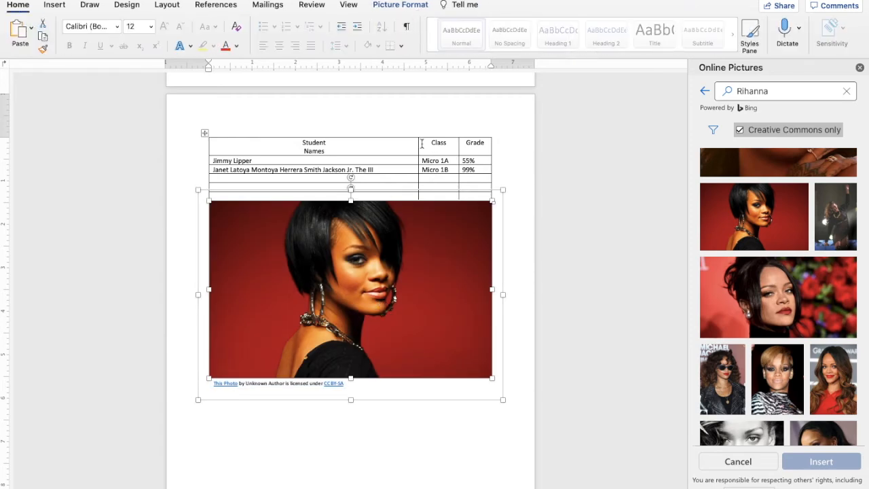
Set the photo-and-caption frame's text wrapping so text wraps around it.
{"action": "left_click", "coordinate": [406, 5]}
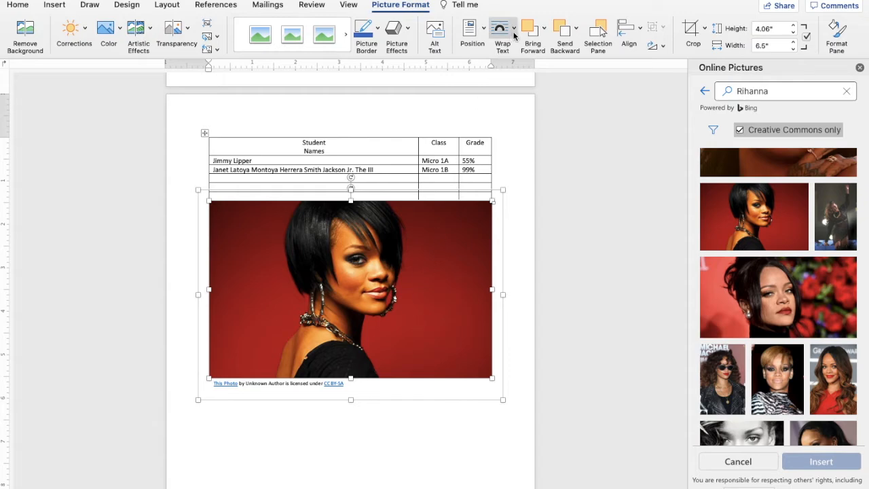
{"action": "left_click", "coordinate": [514, 32]}
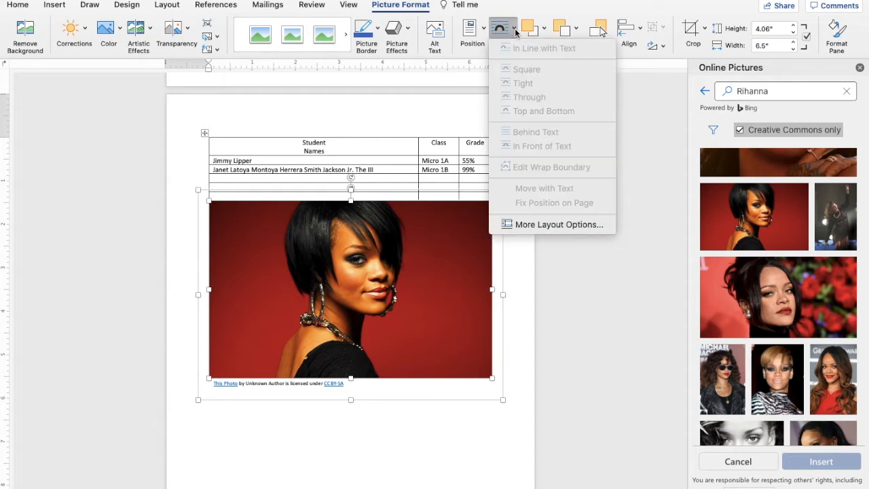
{"action": "left_click", "coordinate": [367, 331]}
{"action": "left_click", "coordinate": [510, 33]}
{"action": "left_click", "coordinate": [477, 33]}
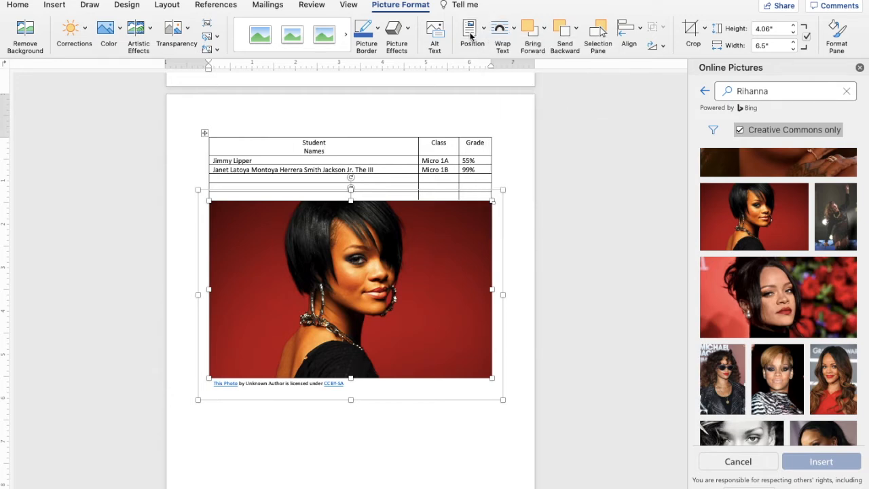
{"action": "left_click", "coordinate": [478, 32]}
{"action": "left_click", "coordinate": [343, 366]}
{"action": "left_click", "coordinate": [374, 445]}
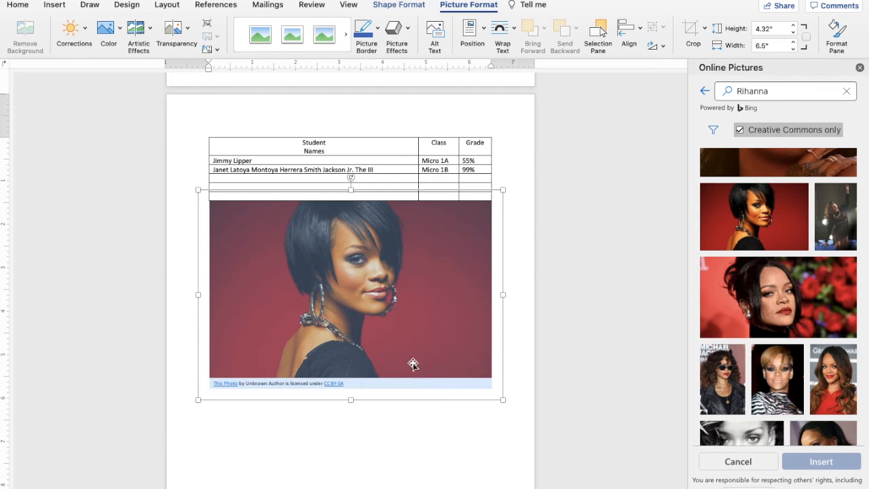
{"action": "left_click", "coordinate": [510, 31]}
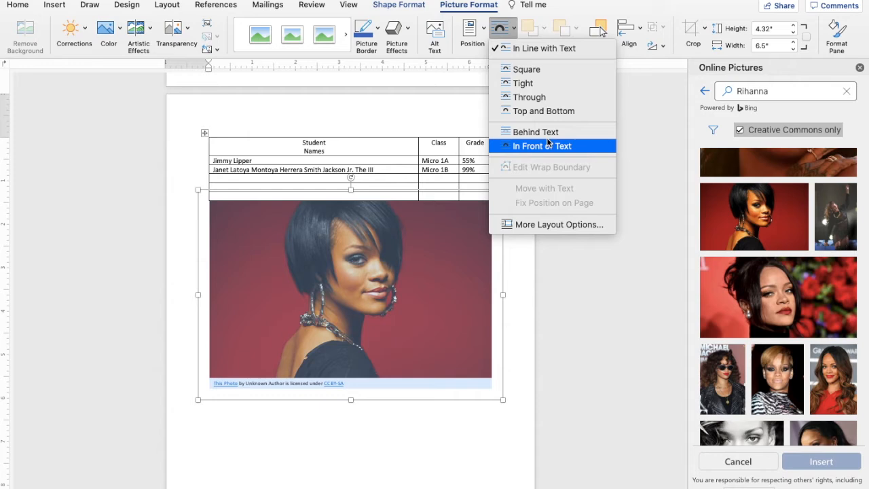
{"action": "left_click", "coordinate": [526, 83]}
Move the photo slightly lower and enlarge it to about 7.39" by 6.33".
{"action": "mouse_move", "coordinate": [417, 288]}
{"action": "left_mouse_down"}
{"action": "mouse_move", "coordinate": [416, 338]}
{"action": "mouse_move", "coordinate": [409, 307]}
{"action": "mouse_move", "coordinate": [422, 277]}
{"action": "left_mouse_up"}
{"action": "scroll", "coordinate": [409, 307], "scroll_direction": "down", "scroll_amount": 3}
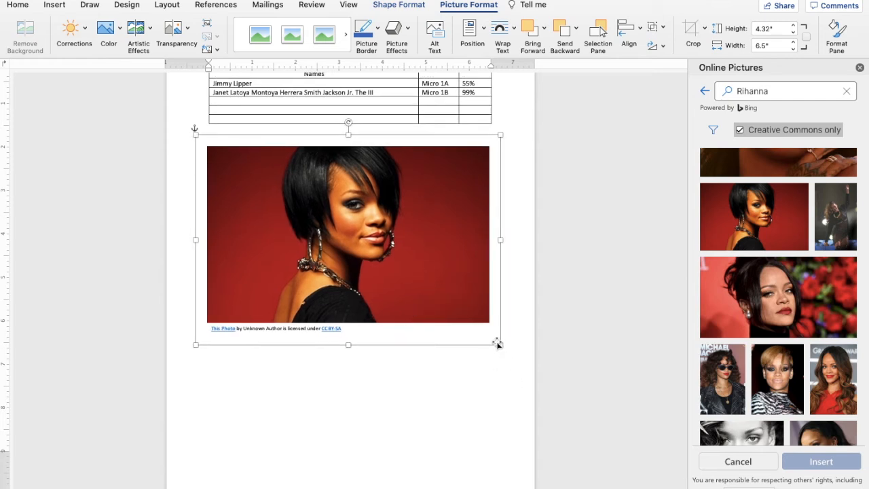
{"action": "left_click_drag", "start_coordinate": [499, 345], "coordinate": [525, 420]}
{"action": "left_click_drag", "start_coordinate": [472, 357], "coordinate": [451, 349]}
{"action": "left_click", "coordinate": [432, 462]}
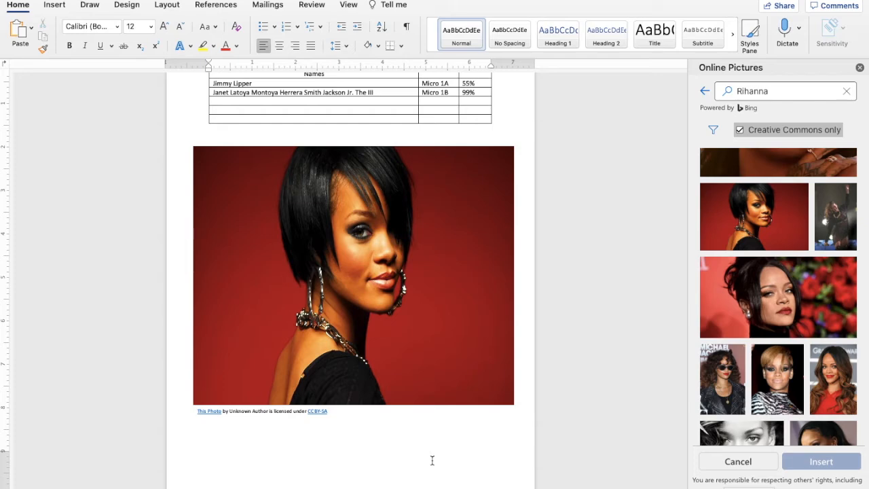
Draw a large blue heart shape over the photo.
{"action": "left_click", "coordinate": [59, 7]}
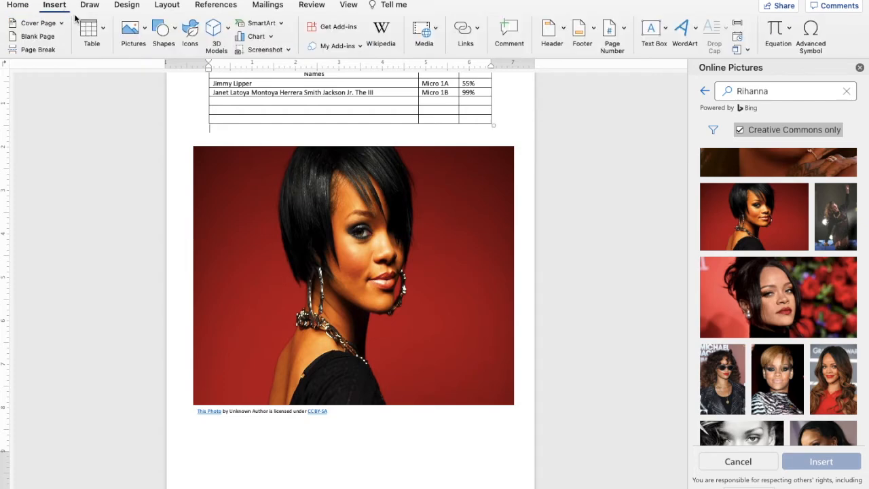
{"action": "left_click", "coordinate": [175, 31]}
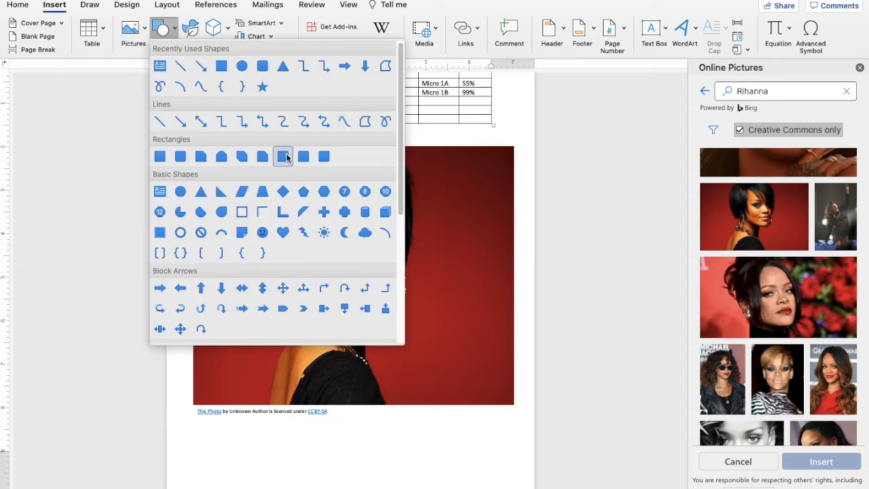
{"action": "left_click", "coordinate": [283, 232]}
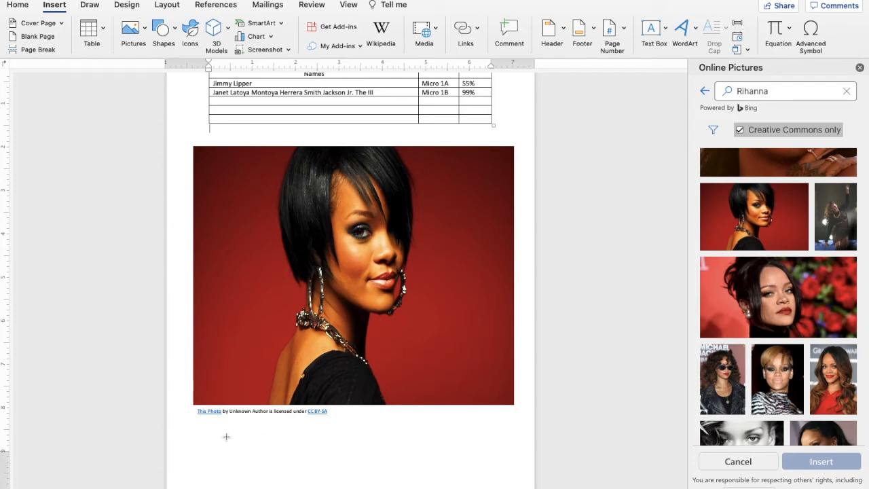
{"action": "mouse_move", "coordinate": [226, 436]}
{"action": "left_mouse_down"}
{"action": "mouse_move", "coordinate": [275, 454]}
{"action": "mouse_move", "coordinate": [343, 458]}
{"action": "mouse_move", "coordinate": [344, 488]}
{"action": "mouse_move", "coordinate": [559, 479]}
{"action": "mouse_move", "coordinate": [385, 450]}
{"action": "mouse_move", "coordinate": [381, 488]}
{"action": "mouse_move", "coordinate": [363, 180]}
{"action": "mouse_move", "coordinate": [394, 100]}
{"action": "mouse_move", "coordinate": [427, 198]}
{"action": "mouse_move", "coordinate": [472, 182]}
{"action": "left_mouse_up"}
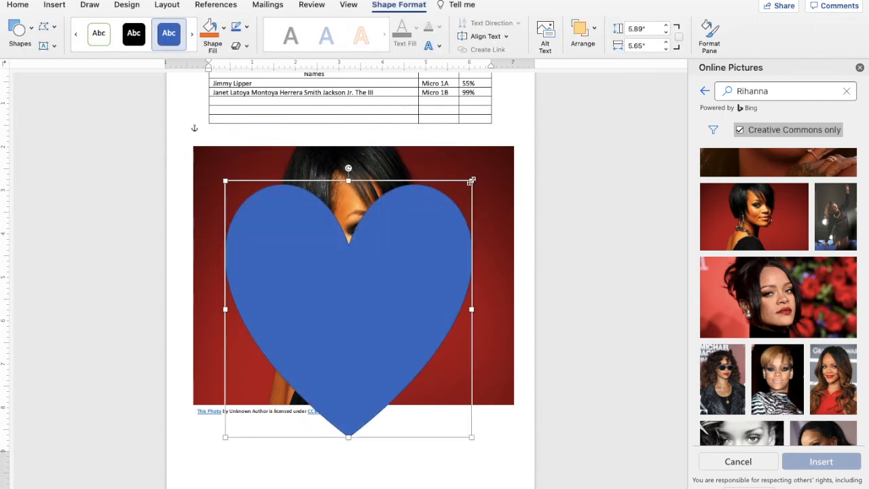
Move the heart down to the photo's bottom edge, overlapping the credit line.
{"action": "scroll", "coordinate": [417, 267], "scroll_direction": "down", "scroll_amount": 1}
{"action": "scroll", "coordinate": [408, 251], "scroll_direction": "up", "scroll_amount": 1}
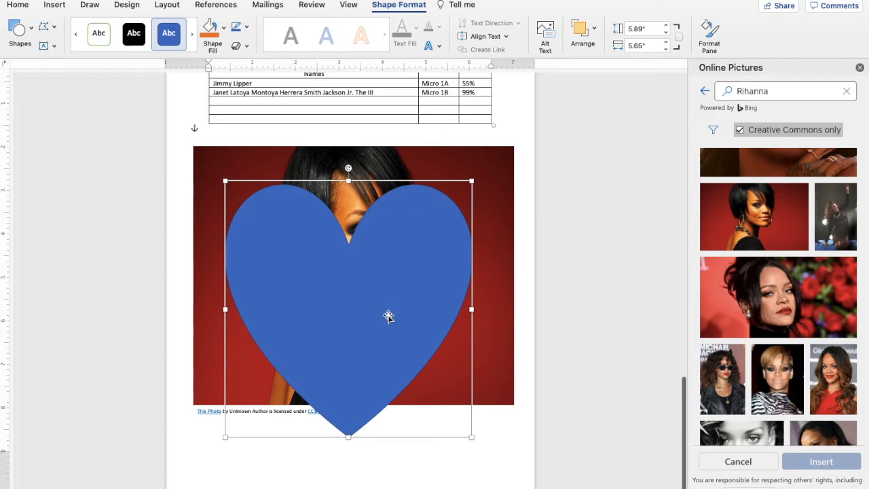
{"action": "left_click_drag", "start_coordinate": [417, 283], "coordinate": [399, 488]}
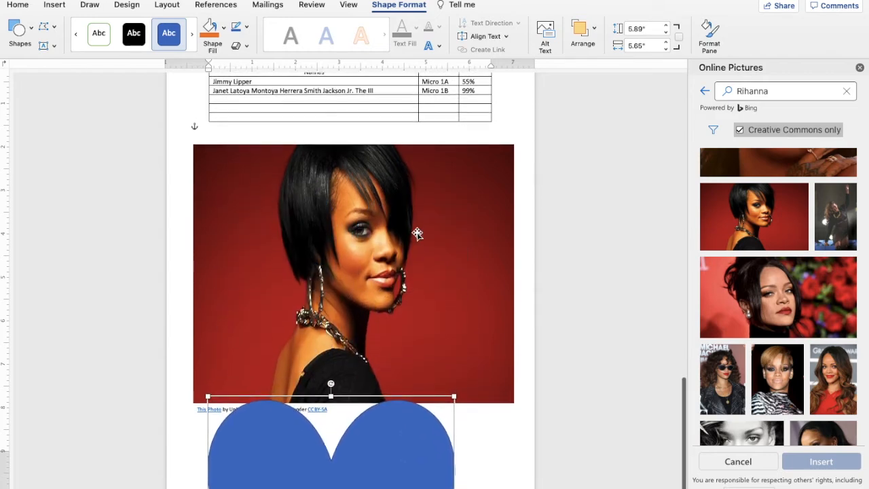
{"action": "left_click", "coordinate": [479, 451]}
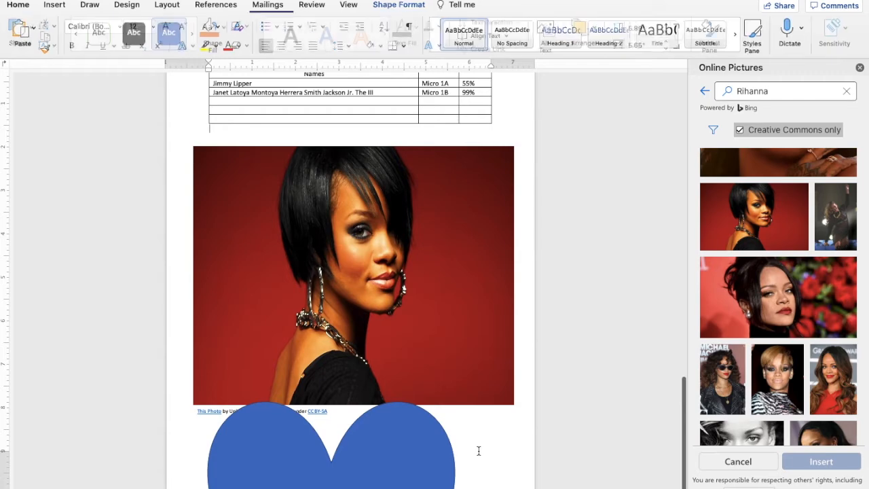
Insert a blank page after the student table.
{"action": "left_click", "coordinate": [57, 8]}
{"action": "left_click", "coordinate": [37, 36]}
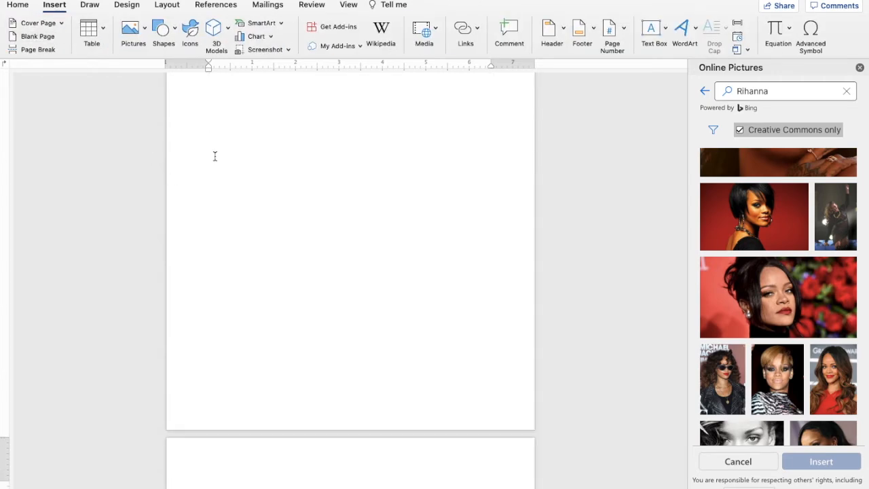
{"action": "scroll", "coordinate": [214, 156], "scroll_direction": "up", "scroll_amount": 10}
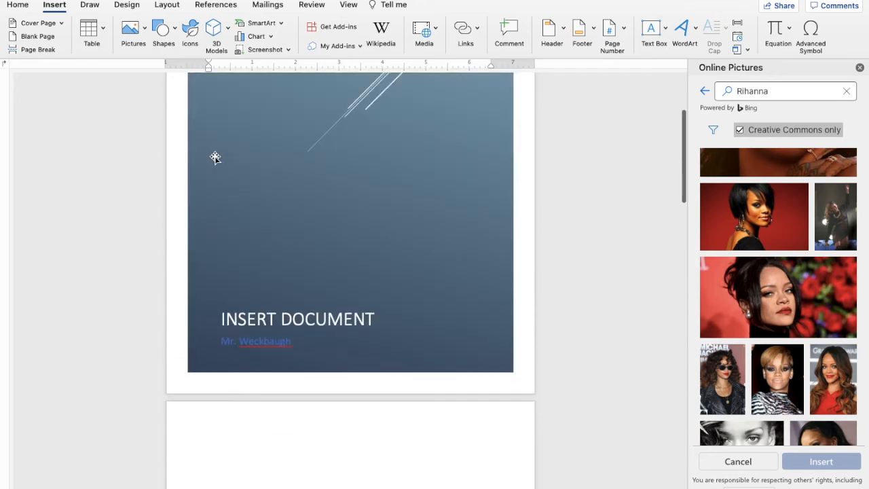
{"action": "scroll", "coordinate": [214, 157], "scroll_direction": "down", "scroll_amount": 15}
{"action": "scroll", "coordinate": [215, 156], "scroll_direction": "up", "scroll_amount": 8}
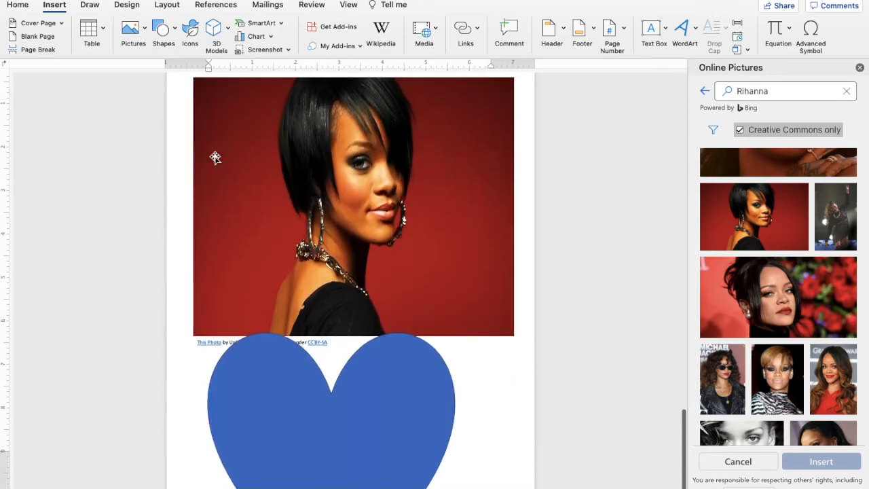
{"action": "scroll", "coordinate": [179, 72], "scroll_direction": "down", "scroll_amount": 10}
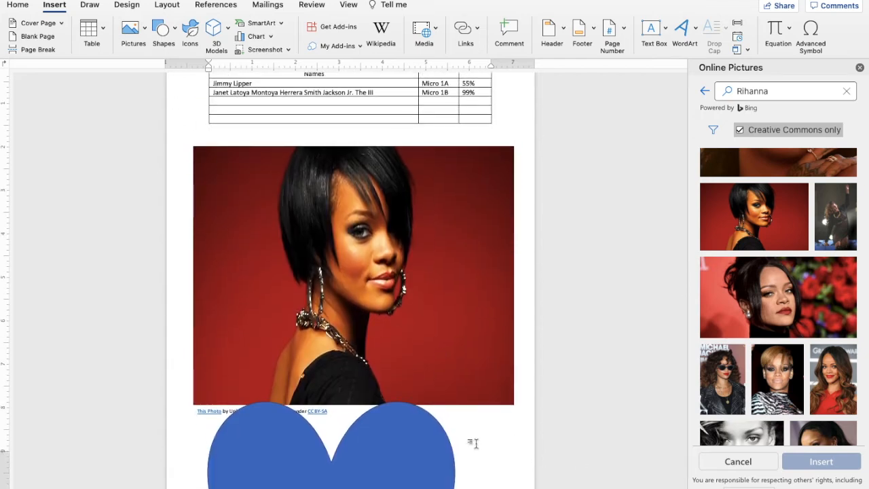
{"action": "left_click", "coordinate": [39, 37]}
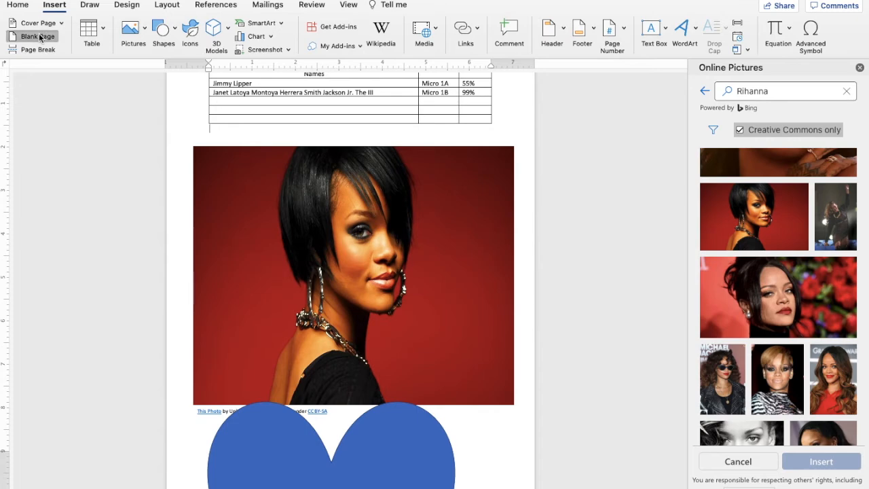
{"action": "scroll", "coordinate": [335, 225], "scroll_direction": "down", "scroll_amount": 6}
{"action": "scroll", "coordinate": [336, 225], "scroll_direction": "up", "scroll_amount": 15}
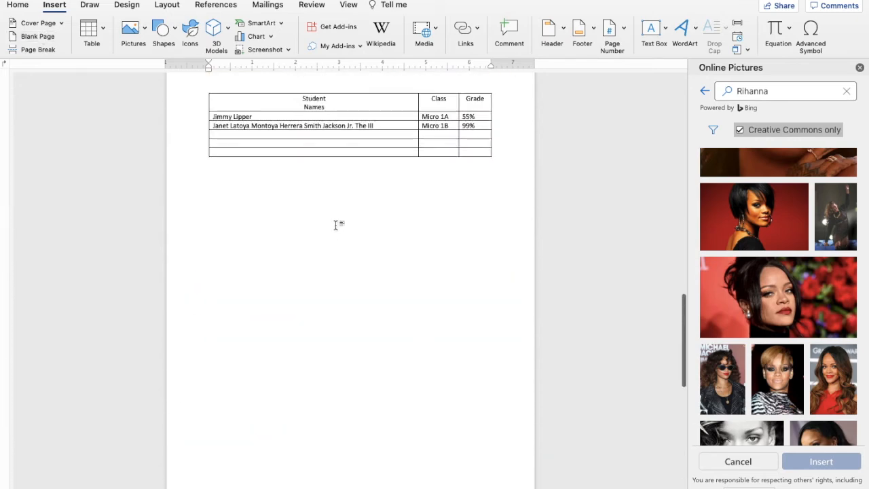
{"action": "scroll", "coordinate": [335, 225], "scroll_direction": "down", "scroll_amount": 10}
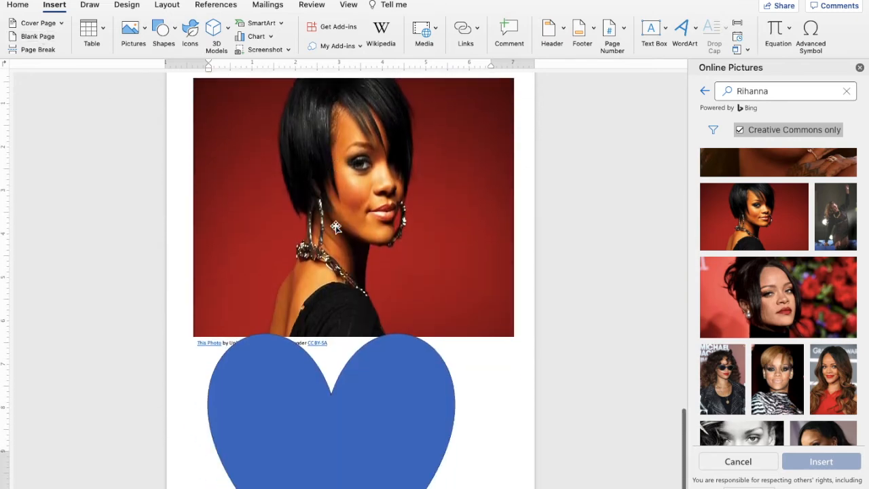
Drag the blue heart up off the photo to just below the table.
{"action": "left_click_drag", "start_coordinate": [339, 423], "coordinate": [358, 187]}
{"action": "scroll", "coordinate": [332, 317], "scroll_direction": "up", "scroll_amount": 5}
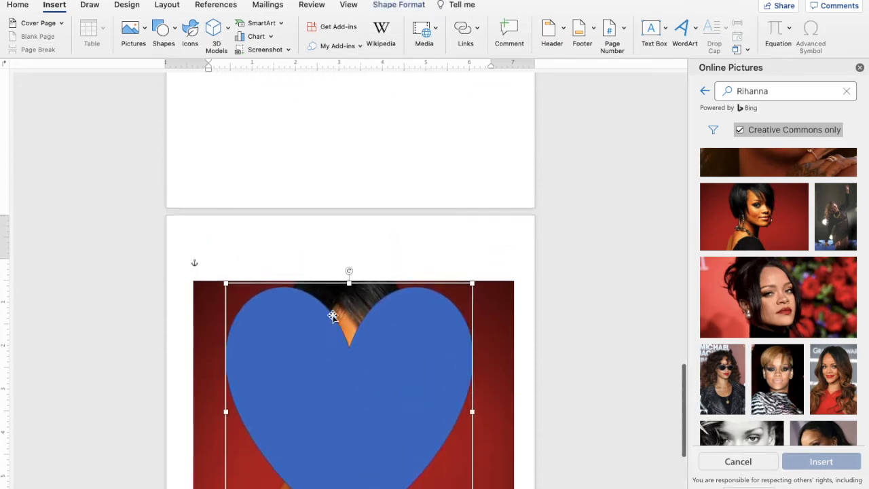
{"action": "left_click_drag", "start_coordinate": [365, 422], "coordinate": [373, 157]}
{"action": "scroll", "coordinate": [372, 156], "scroll_direction": "up", "scroll_amount": 4}
{"action": "left_click_drag", "start_coordinate": [377, 390], "coordinate": [371, 245]}
{"action": "scroll", "coordinate": [353, 187], "scroll_direction": "down", "scroll_amount": 10}
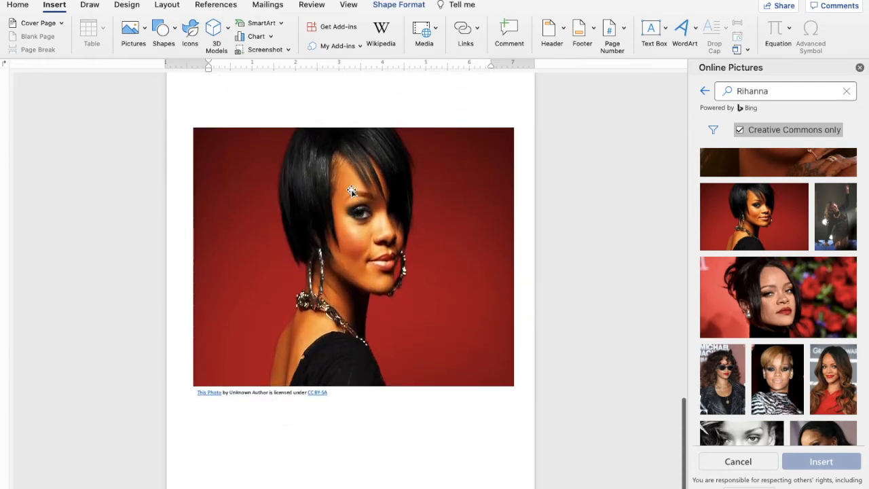
Shrink the photo by dragging its corner handle inward.
{"action": "left_click", "coordinate": [364, 359]}
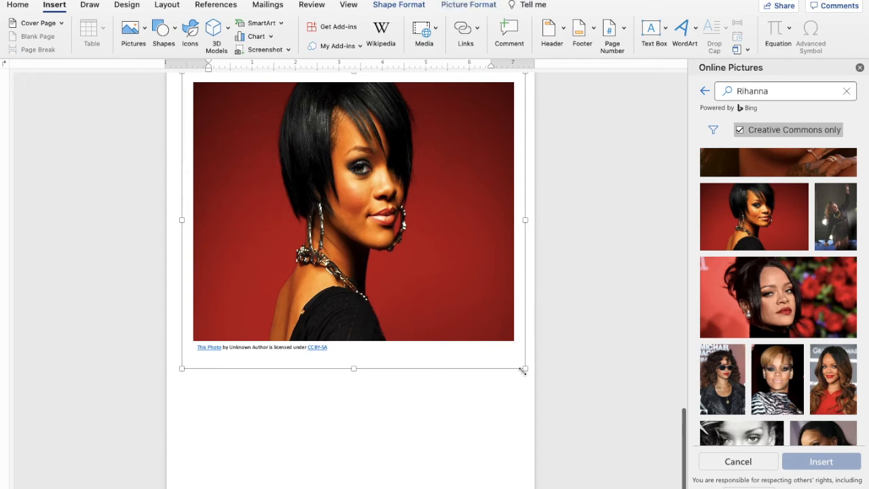
{"action": "left_click_drag", "start_coordinate": [523, 370], "coordinate": [462, 295]}
{"action": "scroll", "coordinate": [464, 296], "scroll_direction": "up", "scroll_amount": 5}
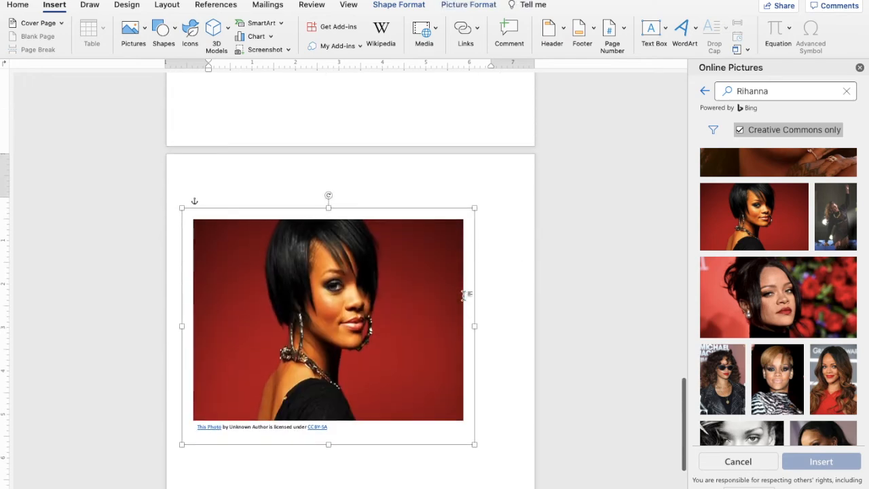
Place the blue heart beneath the photo's CC BY-SA credit line.
{"action": "left_click_drag", "start_coordinate": [403, 127], "coordinate": [393, 448]}
{"action": "scroll", "coordinate": [399, 389], "scroll_direction": "down", "scroll_amount": 5}
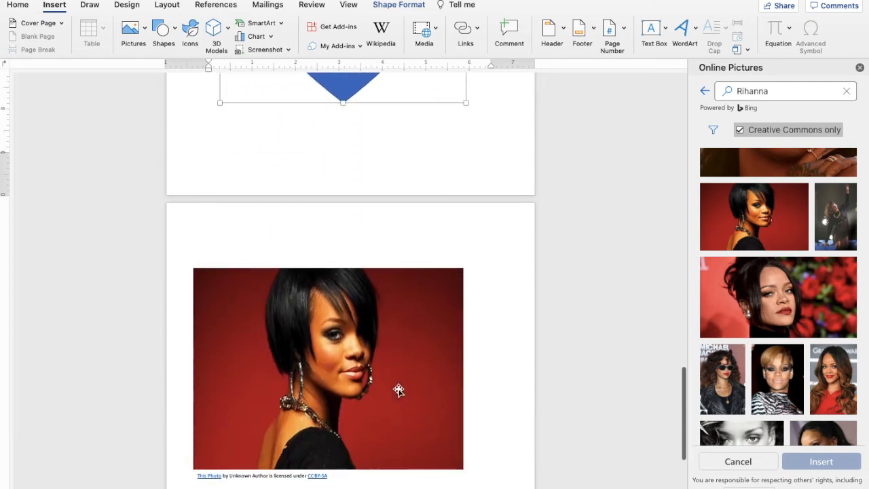
{"action": "scroll", "coordinate": [404, 90], "scroll_direction": "up", "scroll_amount": 5}
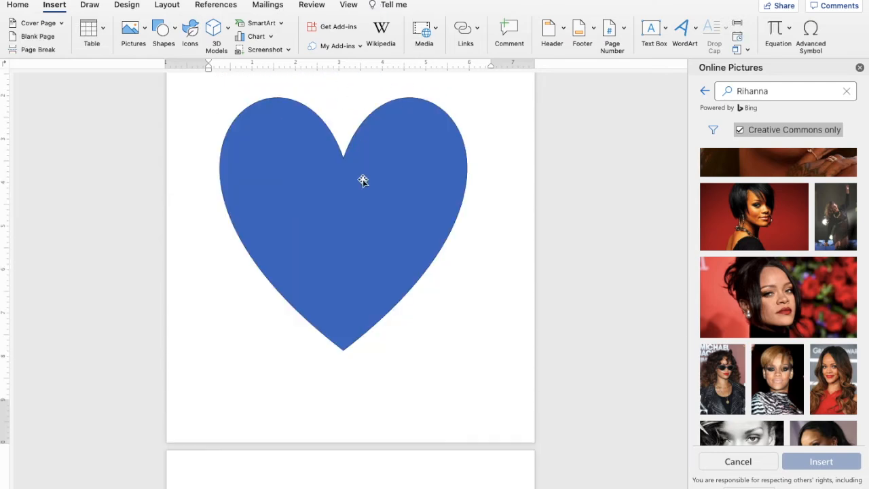
{"action": "left_click_drag", "start_coordinate": [364, 180], "coordinate": [384, 310]}
{"action": "left_click_drag", "start_coordinate": [355, 170], "coordinate": [351, 485]}
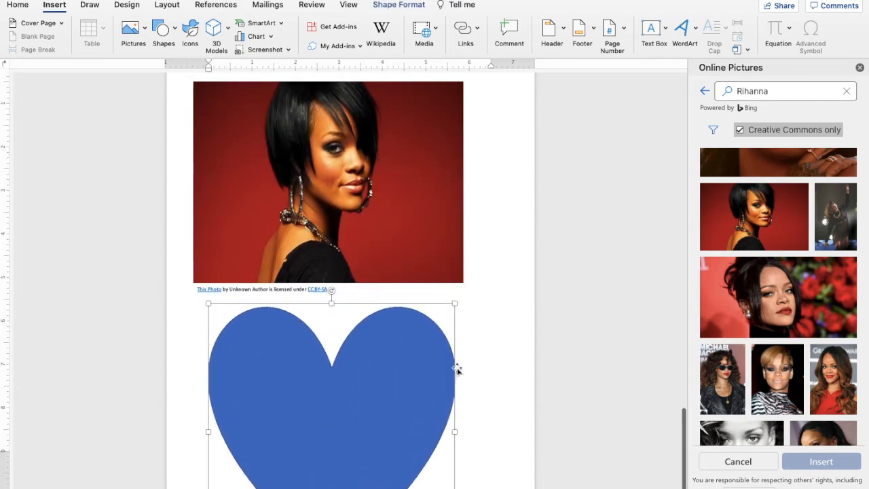
{"action": "left_click", "coordinate": [509, 424]}
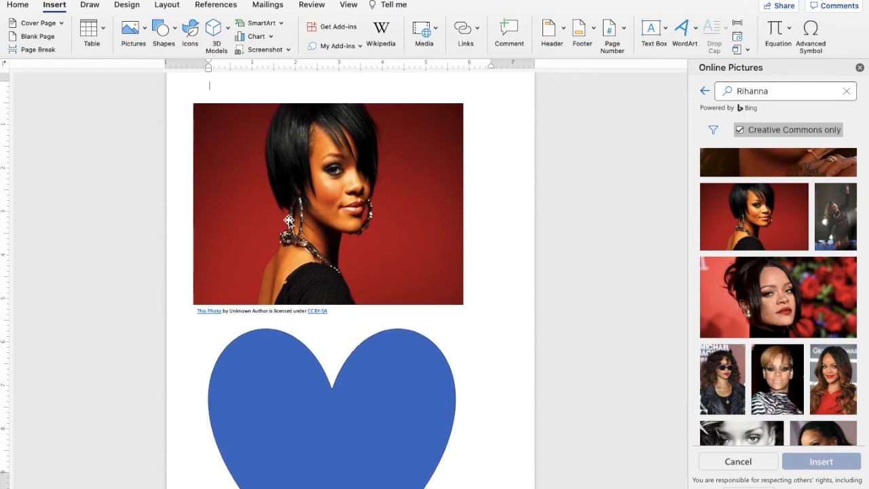
{"action": "key", "text": "Return"}
{"action": "key", "text": "Return"}
{"action": "key", "text": "Return"}
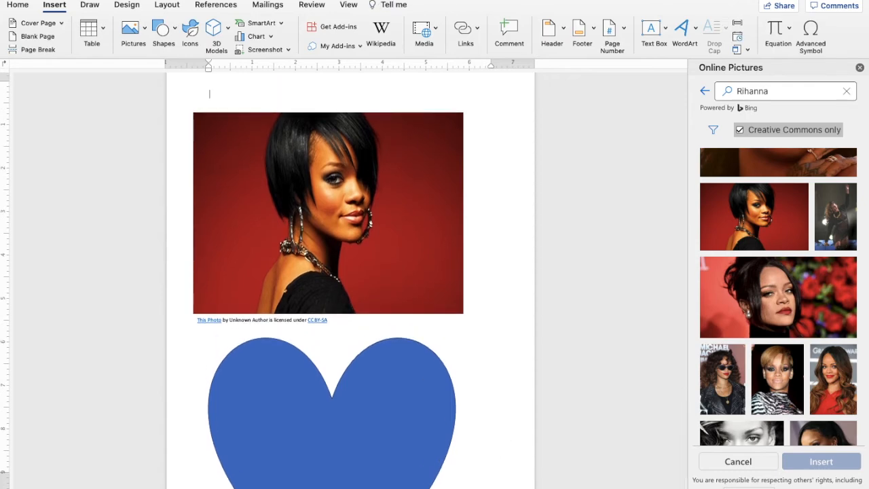
{"action": "key", "text": "BackSpace"}
{"action": "key", "text": "BackSpace"}
{"action": "key", "text": "BackSpace"}
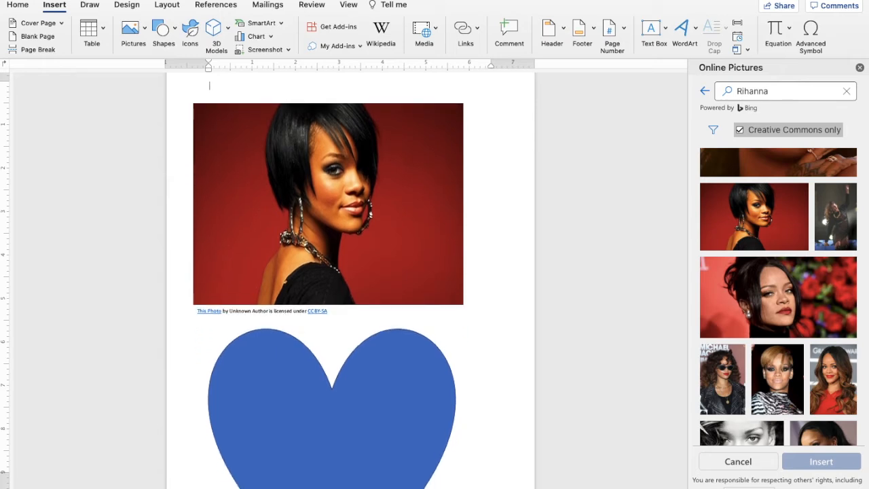
Add another blank page and open the Stock Images Icons gallery.
{"action": "left_click", "coordinate": [38, 40]}
{"action": "scroll", "coordinate": [214, 124], "scroll_direction": "up", "scroll_amount": 7}
{"action": "scroll", "coordinate": [213, 117], "scroll_direction": "down", "scroll_amount": 6}
{"action": "scroll", "coordinate": [213, 118], "scroll_direction": "up", "scroll_amount": 10}
{"action": "scroll", "coordinate": [213, 117], "scroll_direction": "down", "scroll_amount": 5}
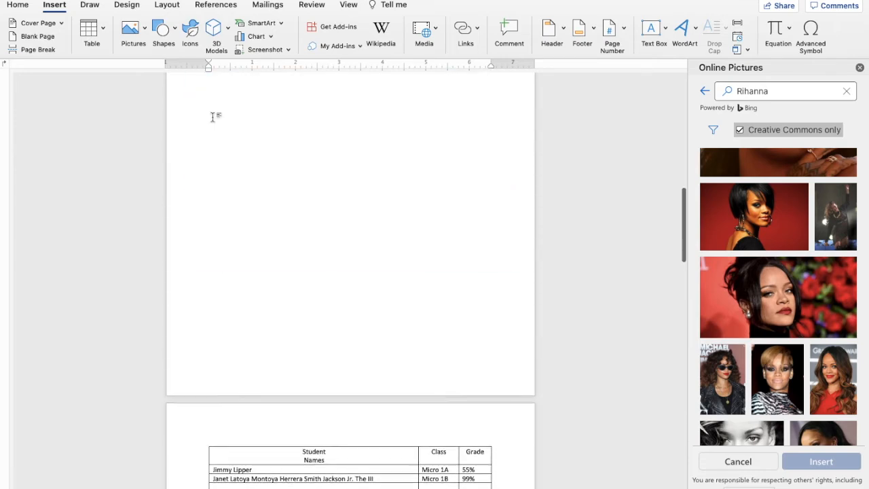
{"action": "scroll", "coordinate": [241, 193], "scroll_direction": "up", "scroll_amount": 4}
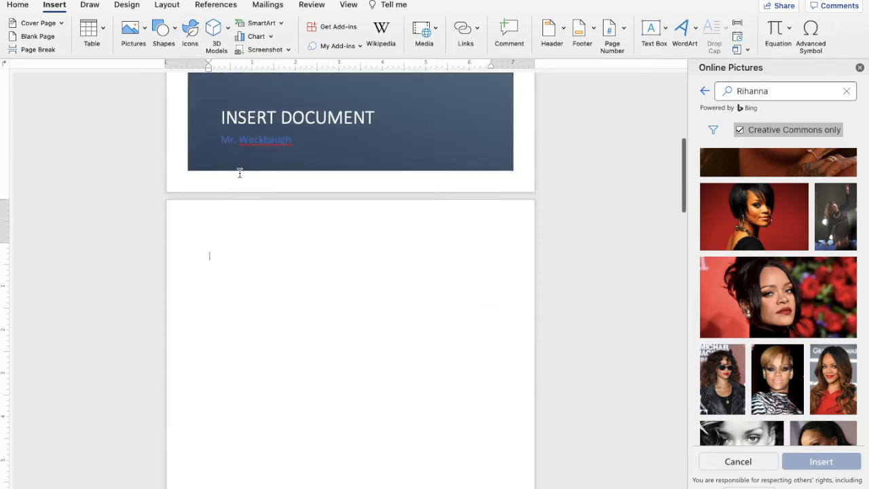
{"action": "left_click", "coordinate": [191, 34]}
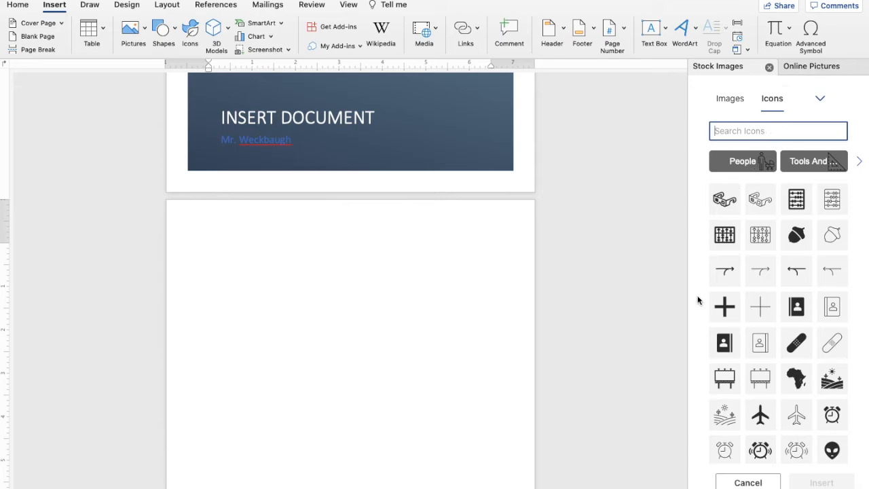
Insert the solid black apple icon onto the blank page.
{"action": "scroll", "coordinate": [756, 367], "scroll_direction": "down", "scroll_amount": 10}
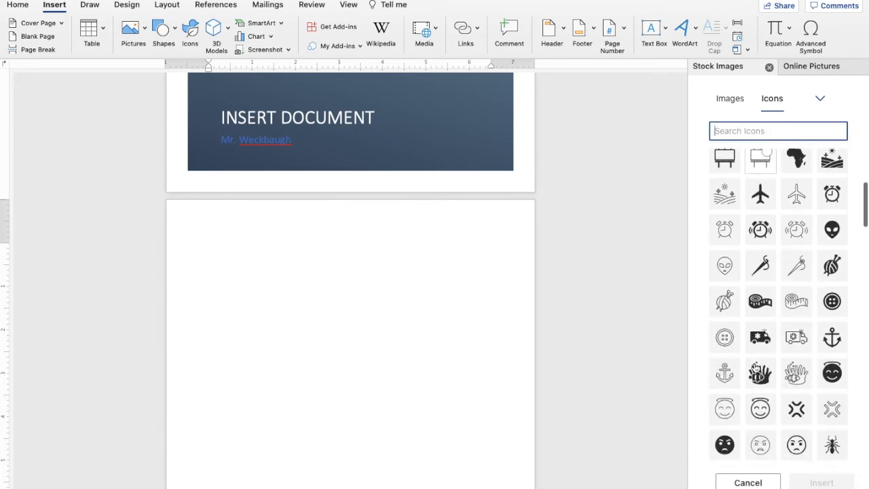
{"action": "scroll", "coordinate": [755, 368], "scroll_direction": "down", "scroll_amount": 1}
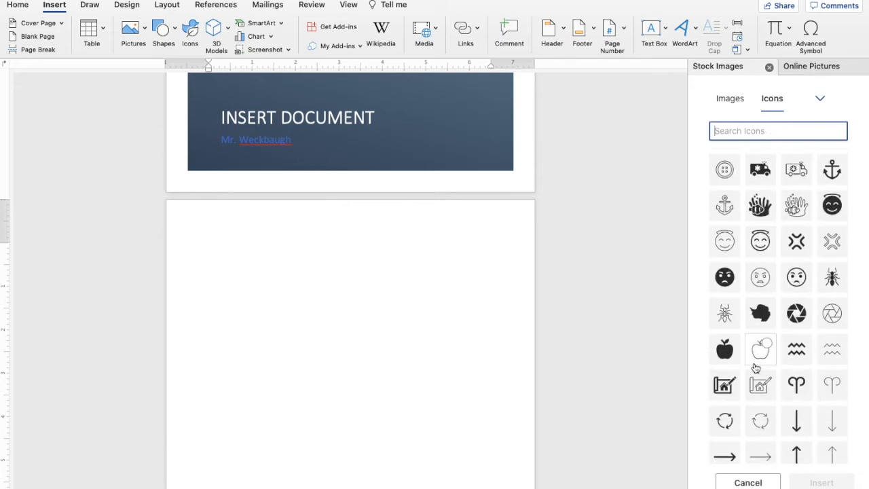
{"action": "left_click", "coordinate": [725, 349]}
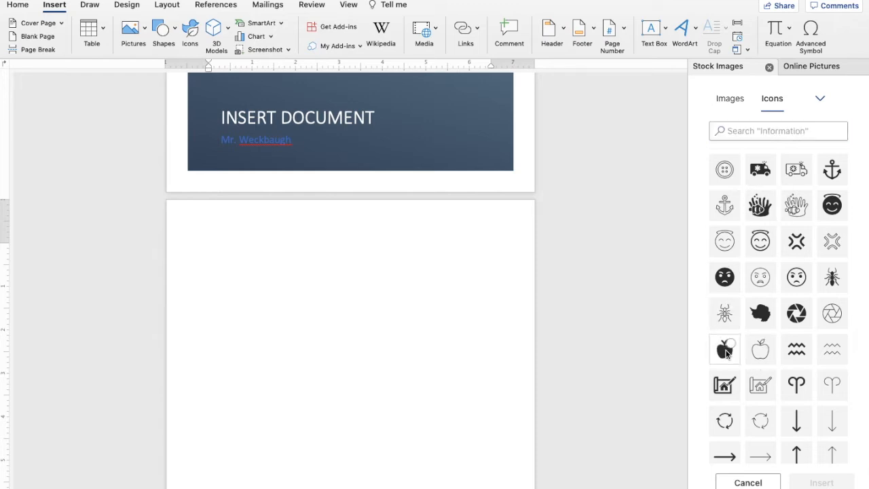
{"action": "left_click", "coordinate": [819, 482]}
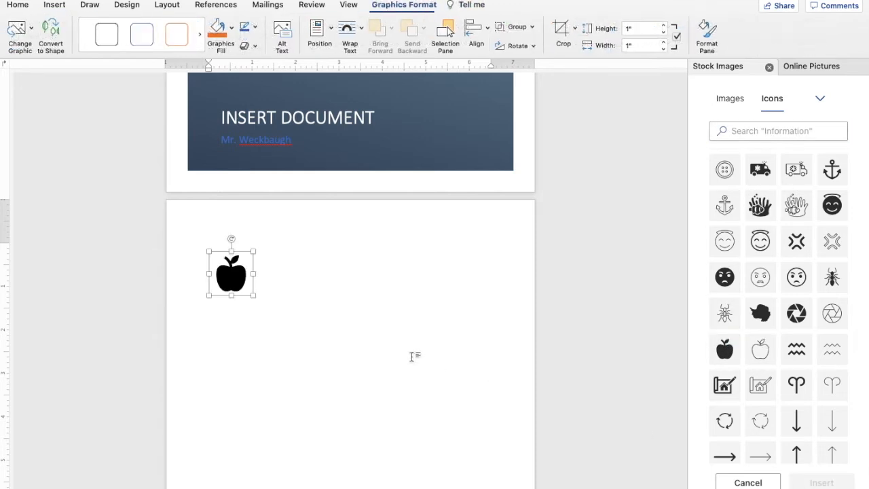
Resize the apple icon to about 6.99" wide by 5.14" tall.
{"action": "left_click_drag", "start_coordinate": [253, 294], "coordinate": [351, 392]}
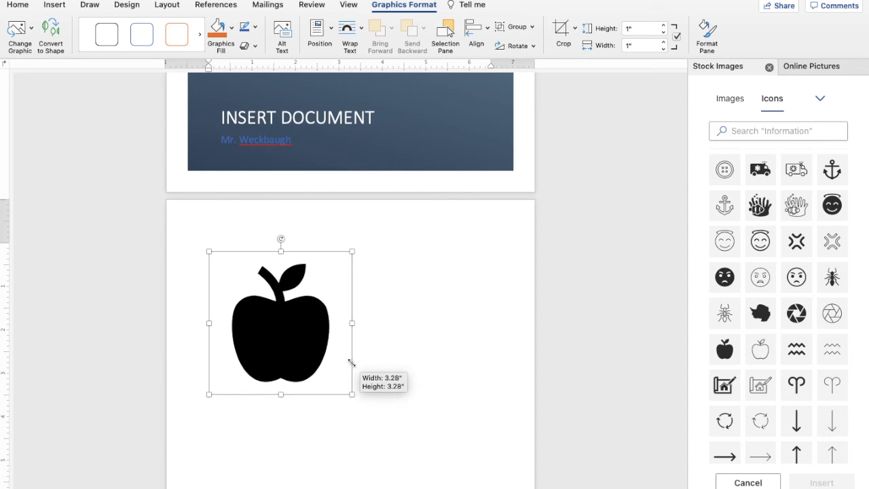
{"action": "left_click_drag", "start_coordinate": [353, 324], "coordinate": [513, 323]}
{"action": "left_click_drag", "start_coordinate": [362, 395], "coordinate": [362, 474]}
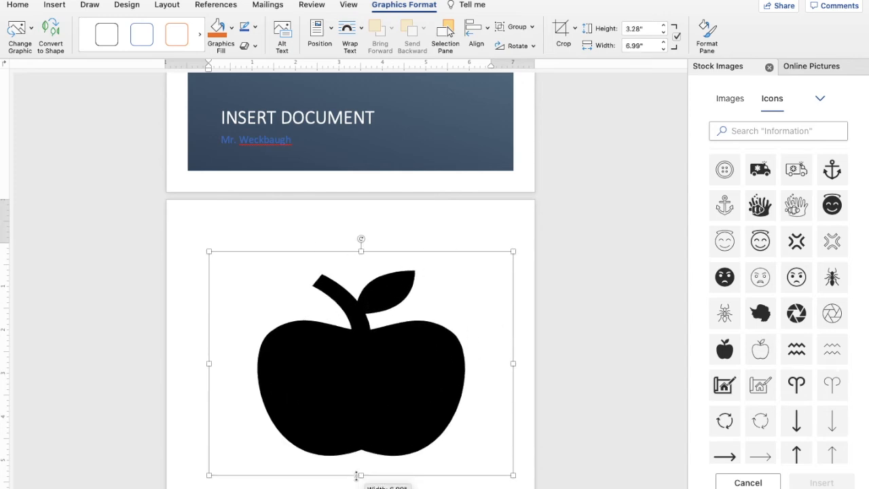
{"action": "scroll", "coordinate": [360, 328], "scroll_direction": "down", "scroll_amount": 5}
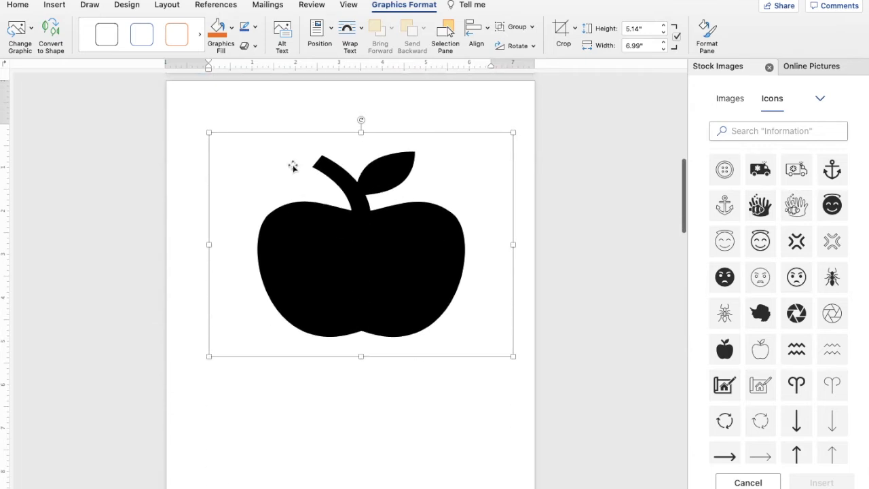
Open the Insert tab's Media dropdown and close it without adding media.
{"action": "left_click", "coordinate": [57, 5]}
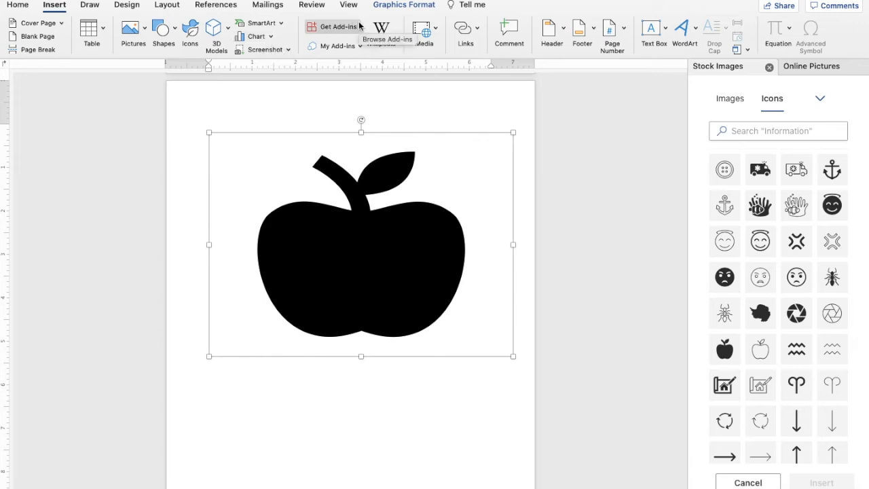
{"action": "left_click", "coordinate": [439, 27]}
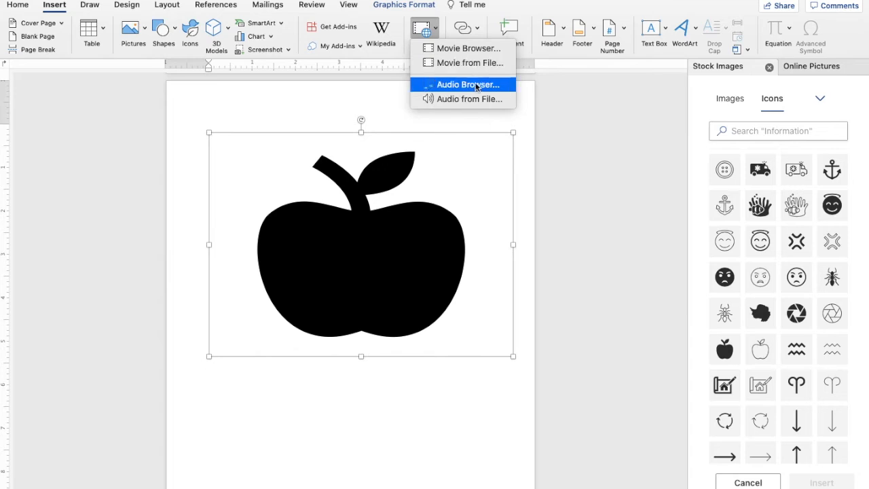
{"action": "left_click", "coordinate": [446, 410]}
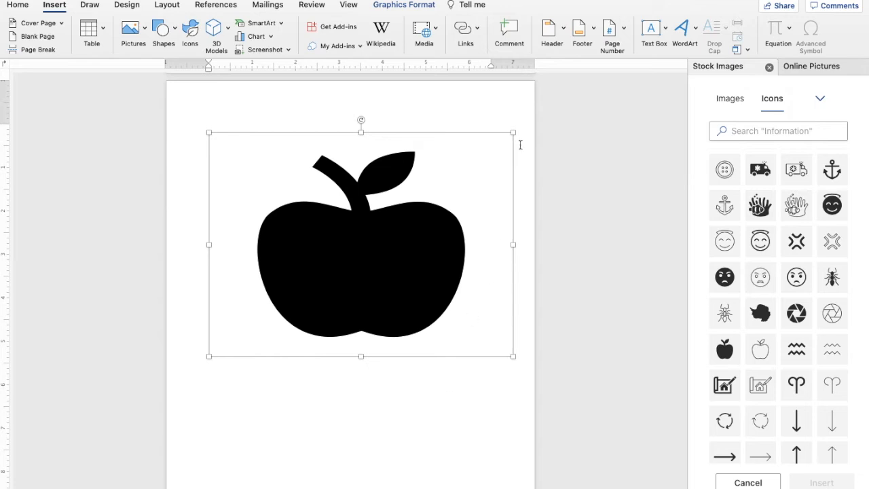
Comment "This is a very nice looking apple!" on the apple, then open the Header gallery.
{"action": "left_click", "coordinate": [510, 34]}
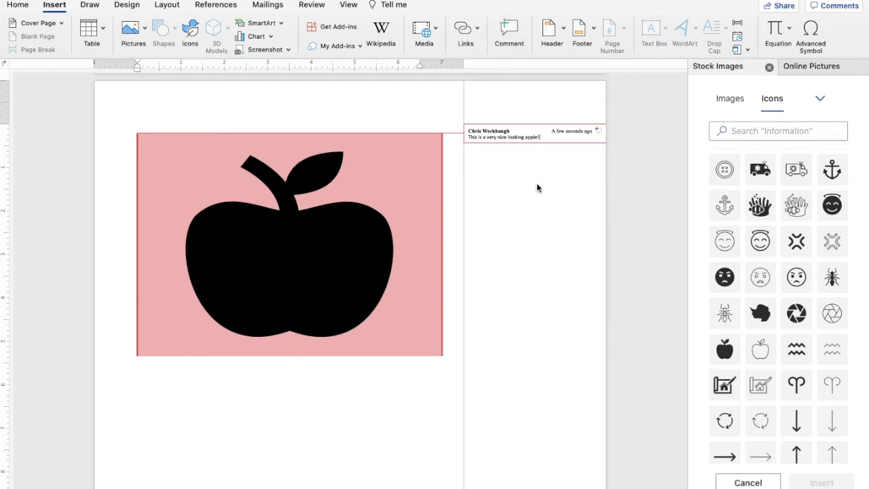
{"action": "scroll", "coordinate": [536, 183], "scroll_direction": "up", "scroll_amount": 2}
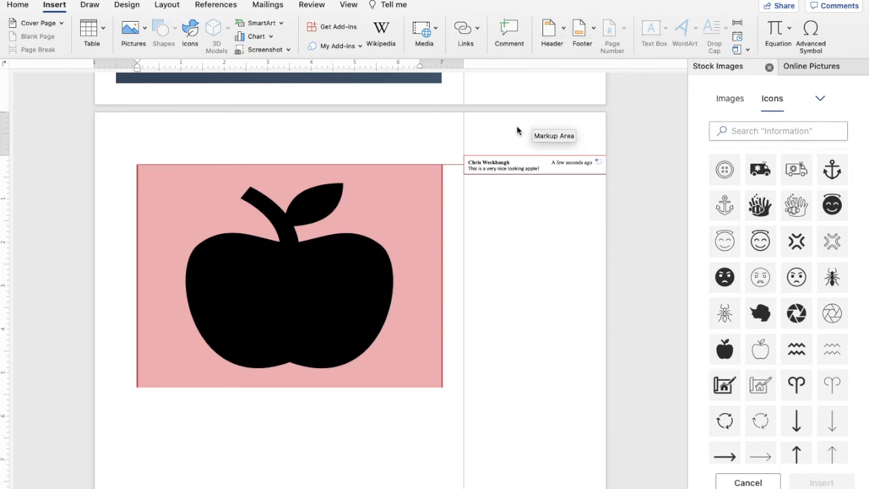
{"action": "scroll", "coordinate": [553, 175], "scroll_direction": "down", "scroll_amount": 10}
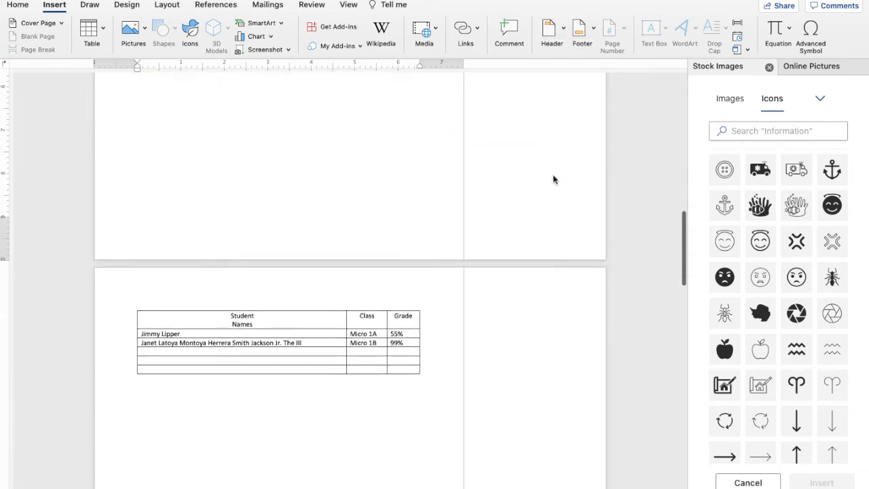
{"action": "scroll", "coordinate": [618, 213], "scroll_direction": "up", "scroll_amount": 6}
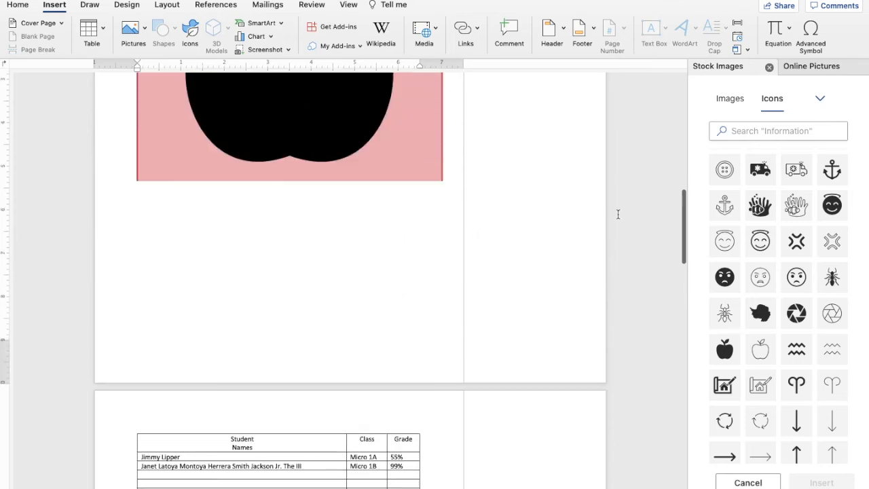
{"action": "left_click", "coordinate": [564, 31]}
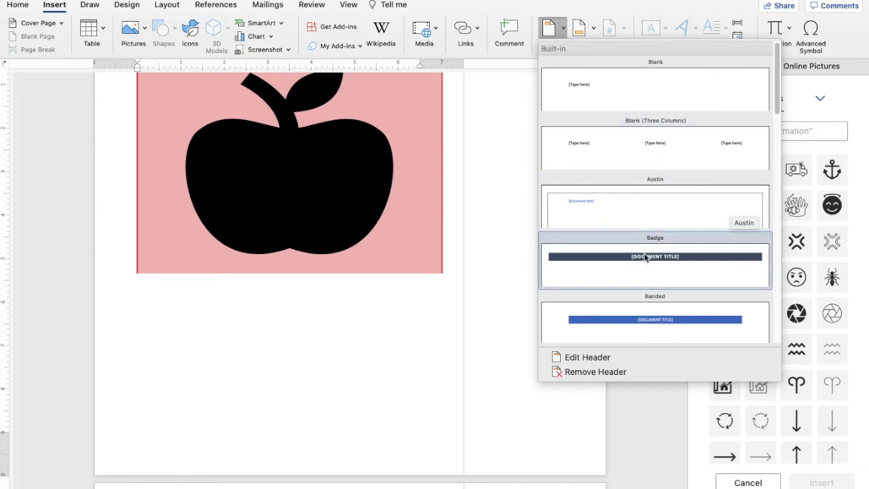
Add a Blank header reading "This is a header" below [Type here], then exit the header.
{"action": "left_click", "coordinate": [602, 88]}
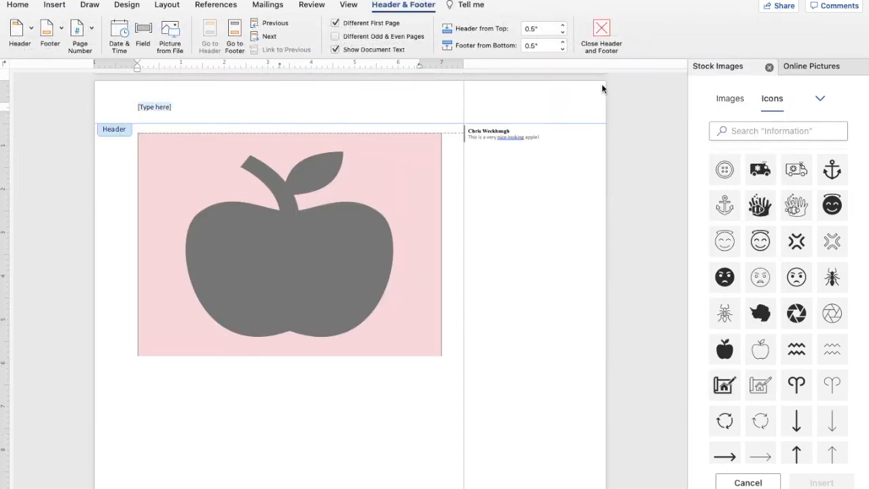
{"action": "left_click", "coordinate": [225, 115]}
{"action": "type", "text": "This is a"}
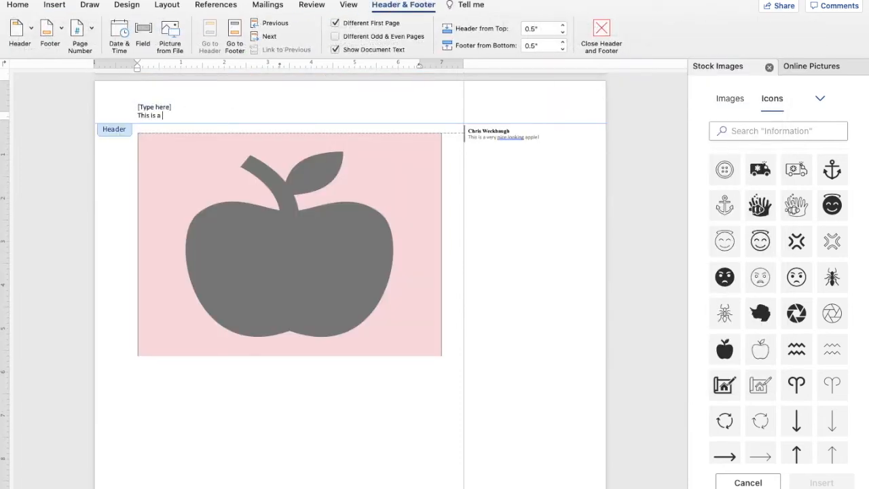
{"action": "type", "text": " header"}
{"action": "key", "text": "Return"}
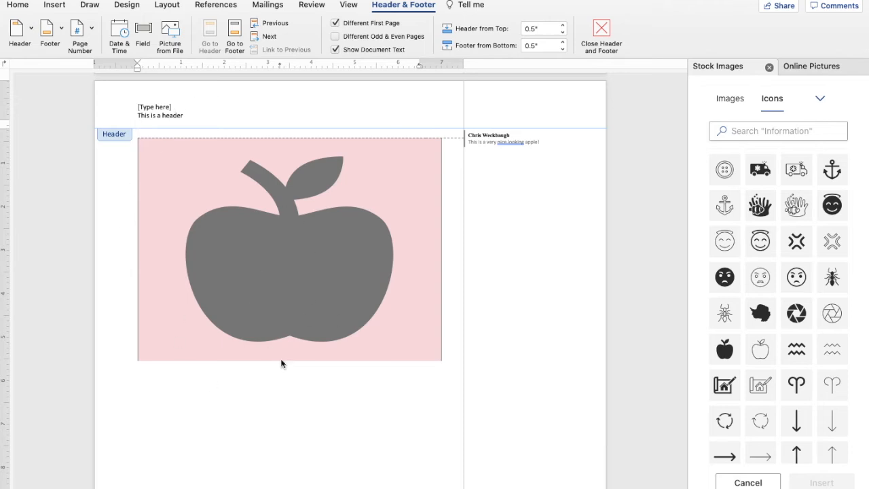
{"action": "double_click", "coordinate": [295, 379]}
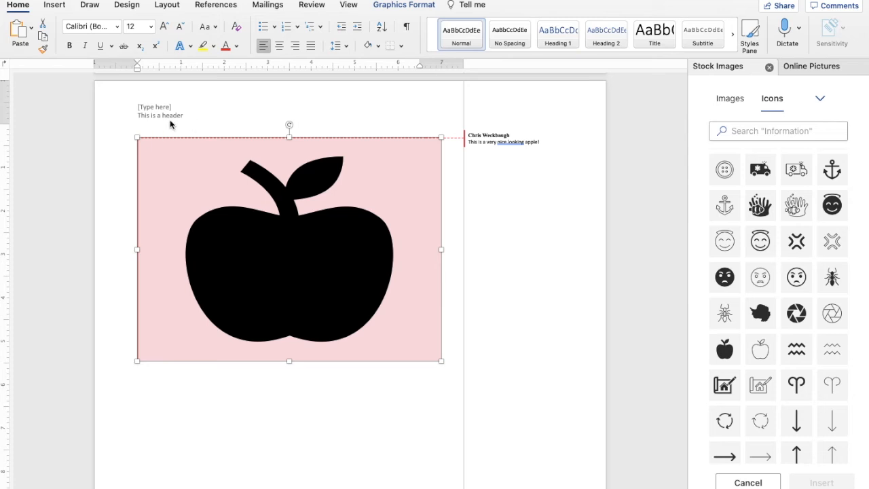
{"action": "scroll", "coordinate": [207, 105], "scroll_direction": "up", "scroll_amount": 10}
{"action": "scroll", "coordinate": [207, 104], "scroll_direction": "down", "scroll_amount": 12}
{"action": "scroll", "coordinate": [208, 105], "scroll_direction": "down", "scroll_amount": 8}
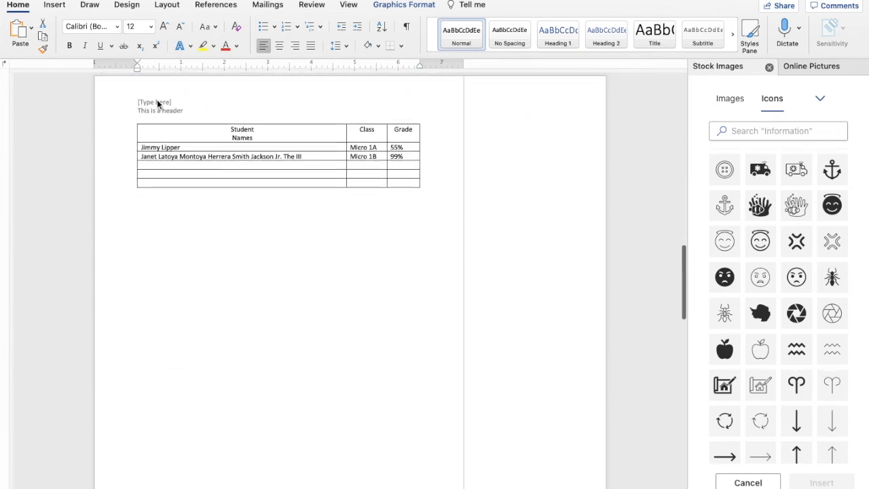
{"action": "scroll", "coordinate": [174, 111], "scroll_direction": "down", "scroll_amount": 15}
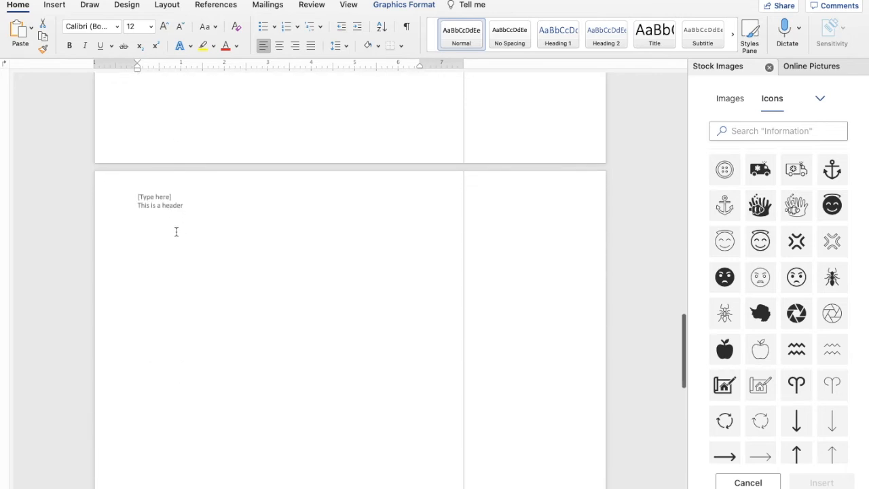
{"action": "scroll", "coordinate": [177, 227], "scroll_direction": "down", "scroll_amount": 12}
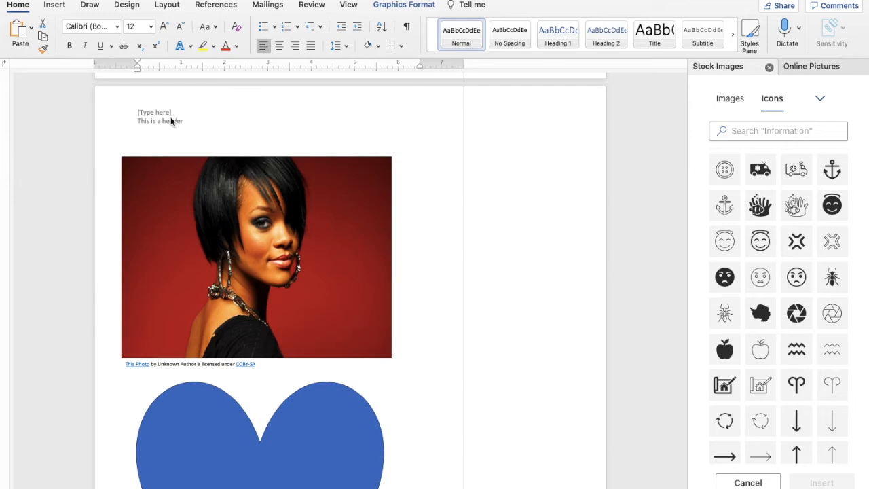
Insert the Badge footer so a blue page-number badge reading 1 appears, and select it.
{"action": "left_click", "coordinate": [55, 7]}
{"action": "left_click", "coordinate": [592, 30]}
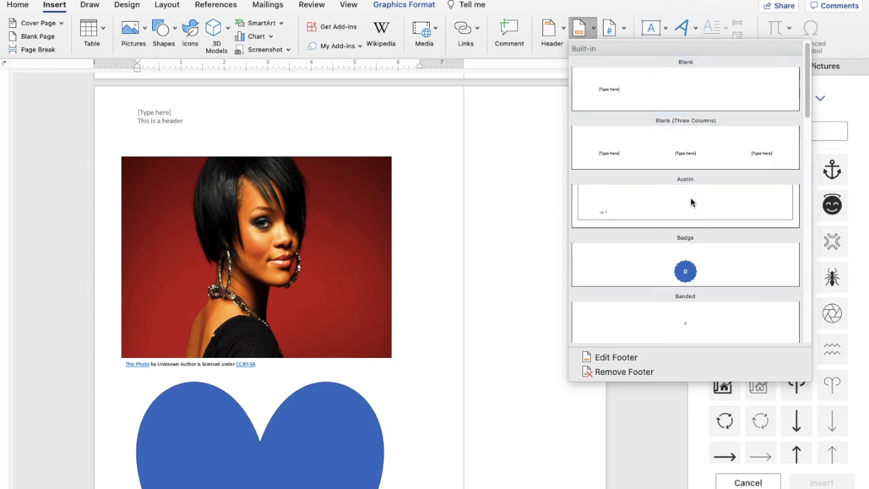
{"action": "left_click", "coordinate": [688, 275]}
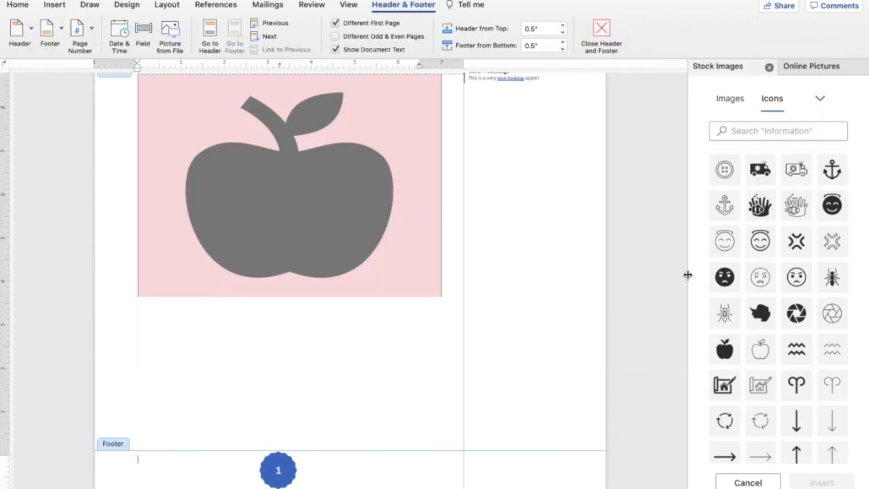
{"action": "left_click", "coordinate": [279, 471]}
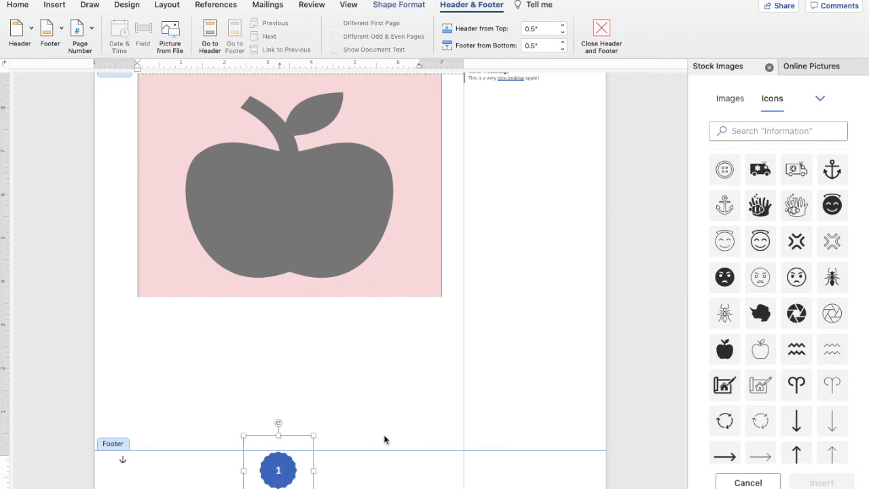
Close footer editing and scroll down to the blue heart.
{"action": "double_click", "coordinate": [437, 219]}
{"action": "scroll", "coordinate": [400, 357], "scroll_direction": "down", "scroll_amount": 3}
{"action": "scroll", "coordinate": [322, 347], "scroll_direction": "down", "scroll_amount": 10}
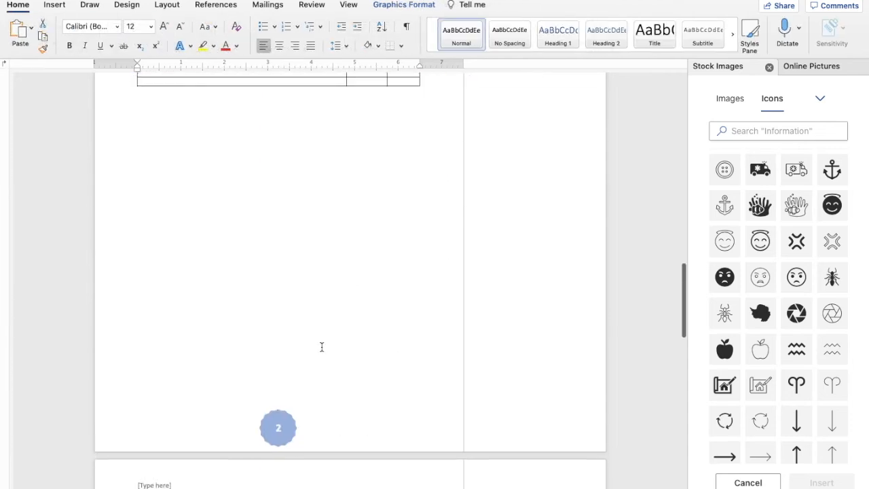
{"action": "scroll", "coordinate": [301, 348], "scroll_direction": "down", "scroll_amount": 12}
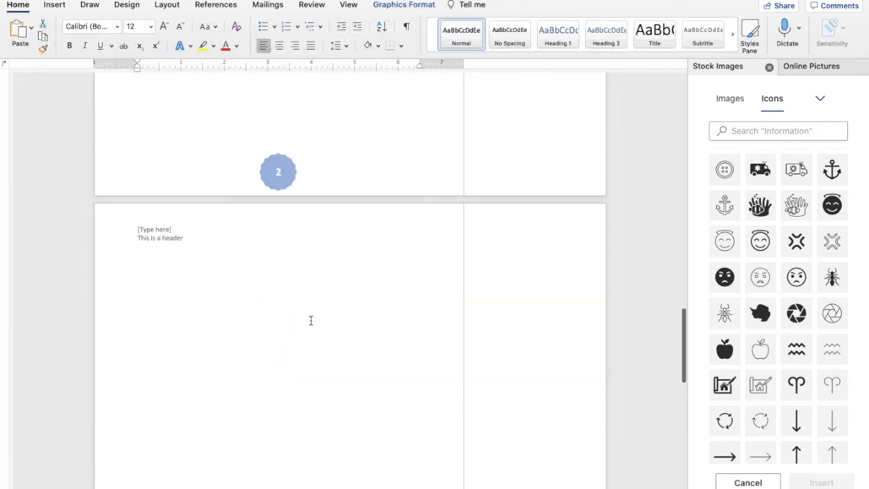
{"action": "scroll", "coordinate": [291, 261], "scroll_direction": "down", "scroll_amount": 5}
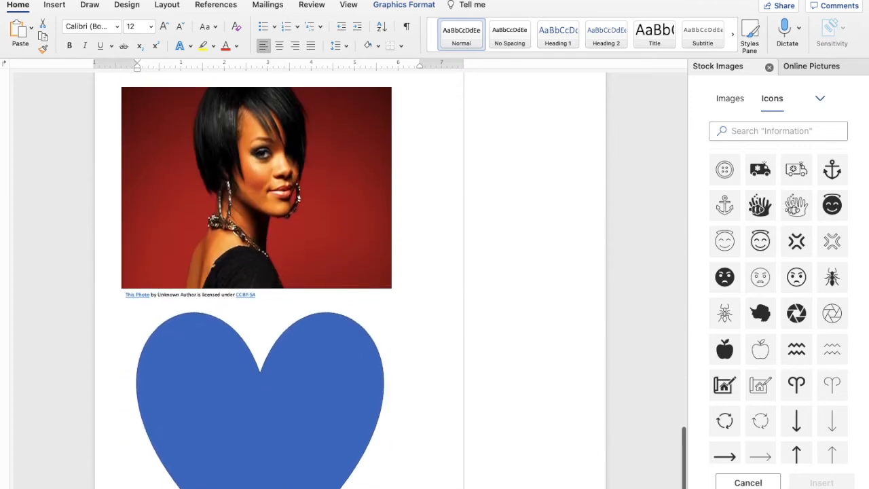
Move the blue heart up about 4.13" from the top to overlap the photo's lower half.
{"action": "left_click_drag", "start_coordinate": [316, 387], "coordinate": [326, 288]}
{"action": "left_click", "coordinate": [414, 462]}
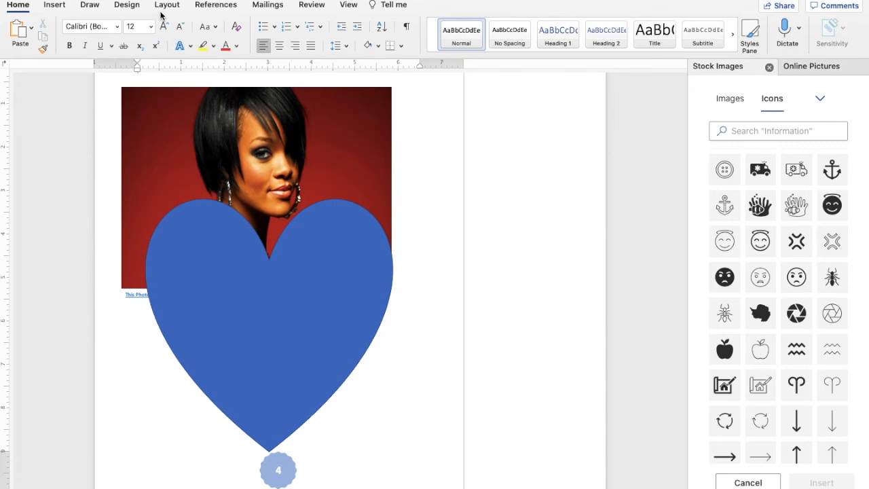
{"action": "left_click", "coordinate": [54, 5]}
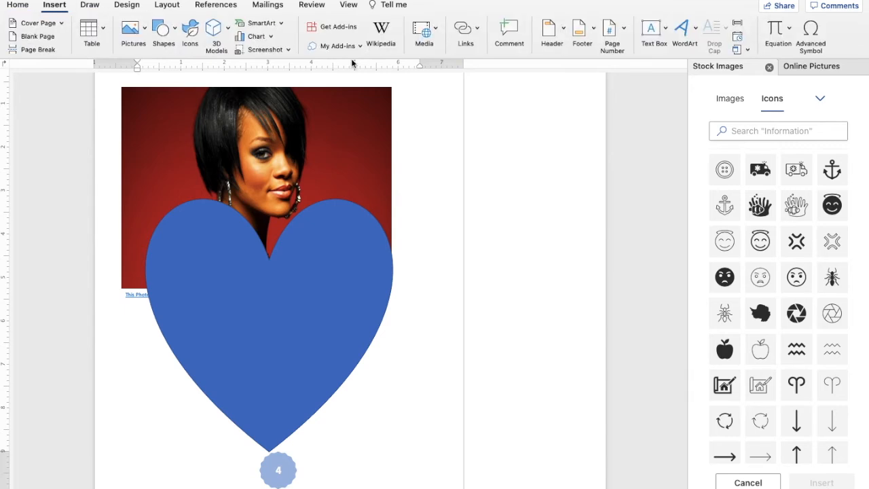
Switch the footer to the Blank design, add the teacher's name under [Type here], and close it.
{"action": "left_click", "coordinate": [591, 39]}
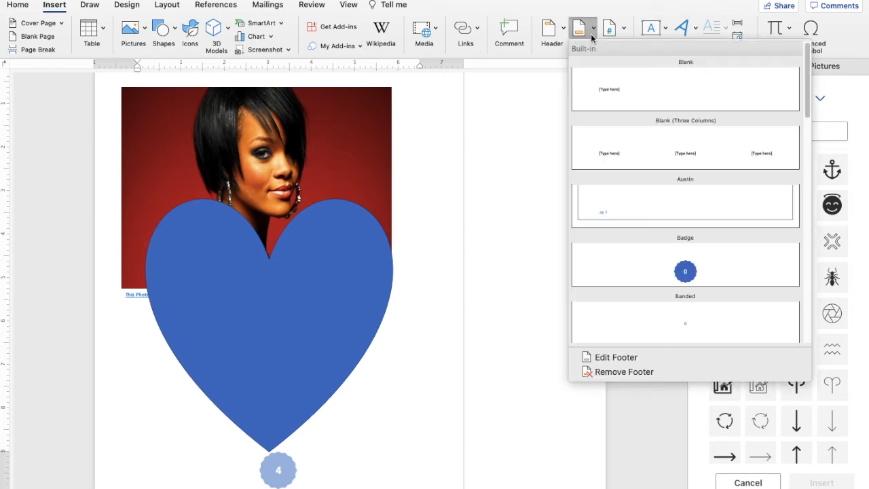
{"action": "left_click", "coordinate": [615, 86]}
{"action": "scroll", "coordinate": [424, 321], "scroll_direction": "down", "scroll_amount": 1}
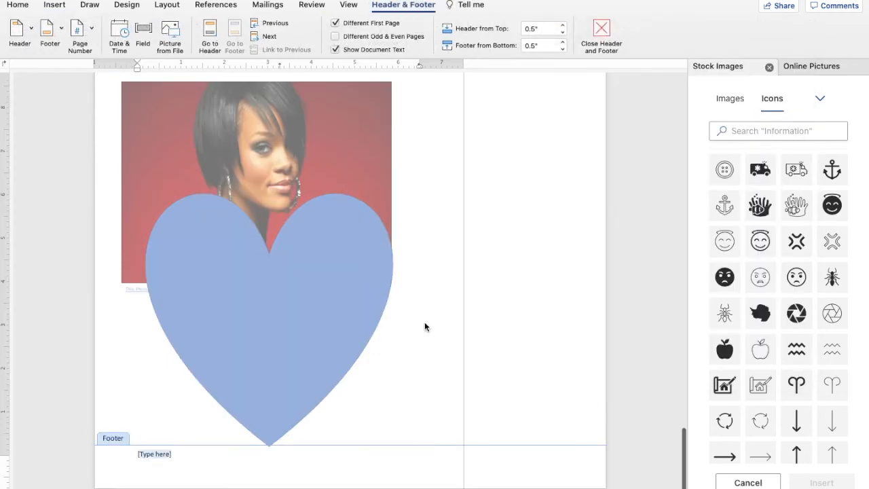
{"action": "left_click", "coordinate": [151, 472]}
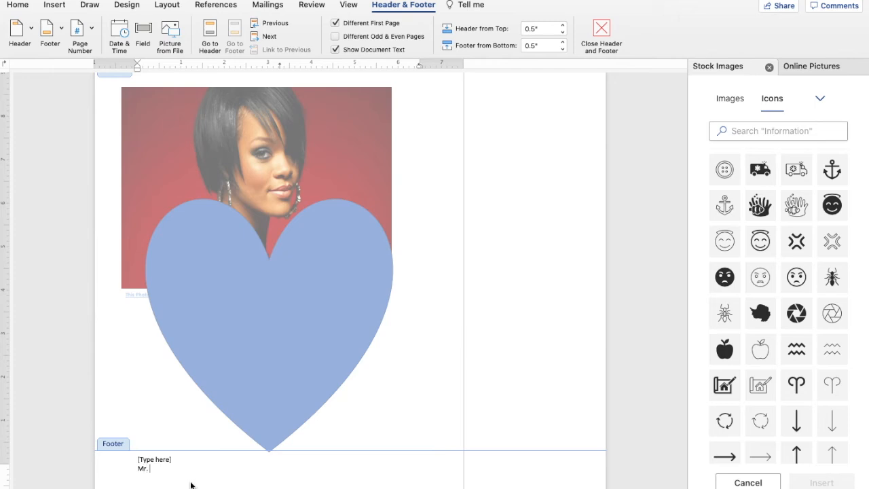
{"action": "type", "text": "Mr. Weckbaugh"}
{"action": "double_click", "coordinate": [313, 166]}
{"action": "scroll", "coordinate": [239, 462], "scroll_direction": "up", "scroll_amount": 8}
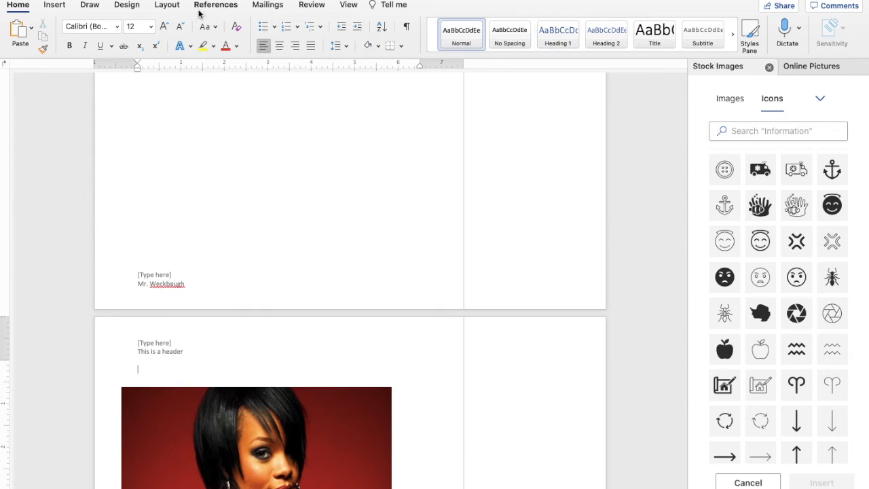
Add page numbers at the bottom of each page, aligned right.
{"action": "left_click", "coordinate": [59, 6]}
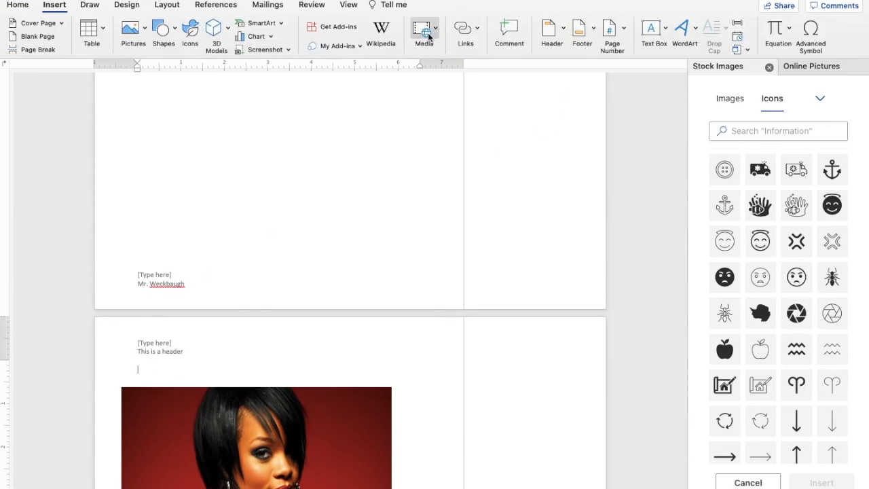
{"action": "left_click", "coordinate": [623, 29]}
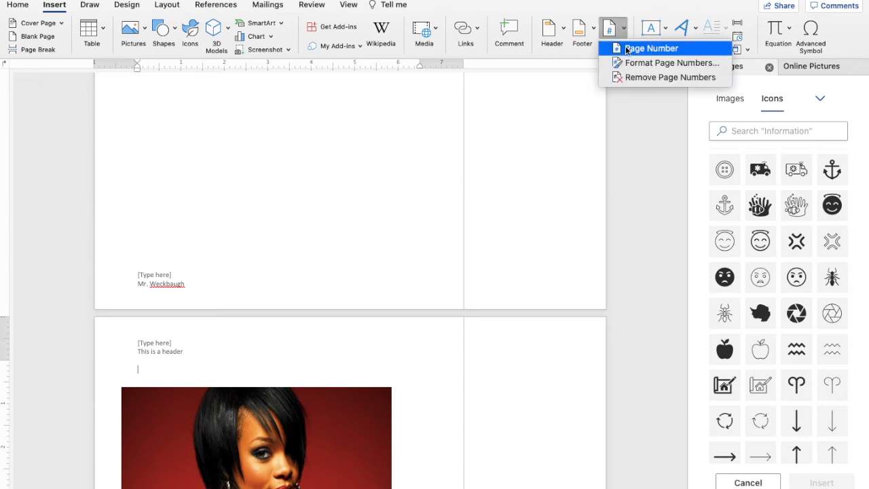
{"action": "left_click", "coordinate": [625, 49]}
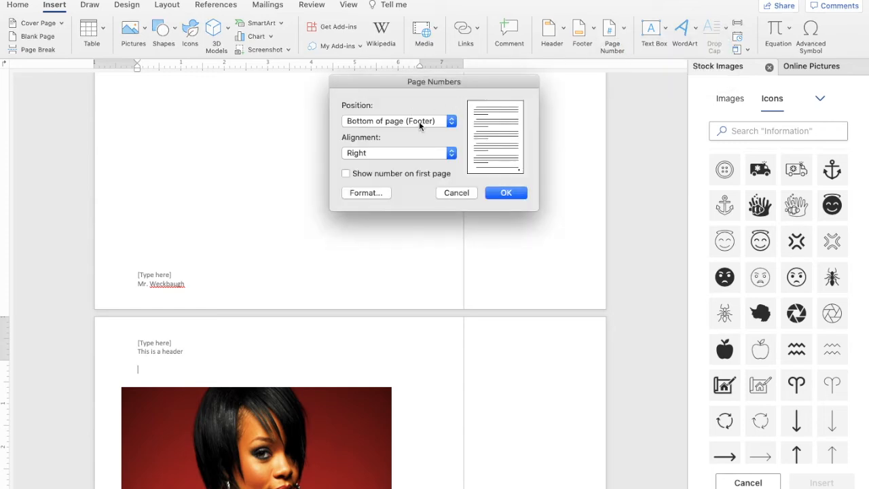
{"action": "left_click", "coordinate": [453, 155]}
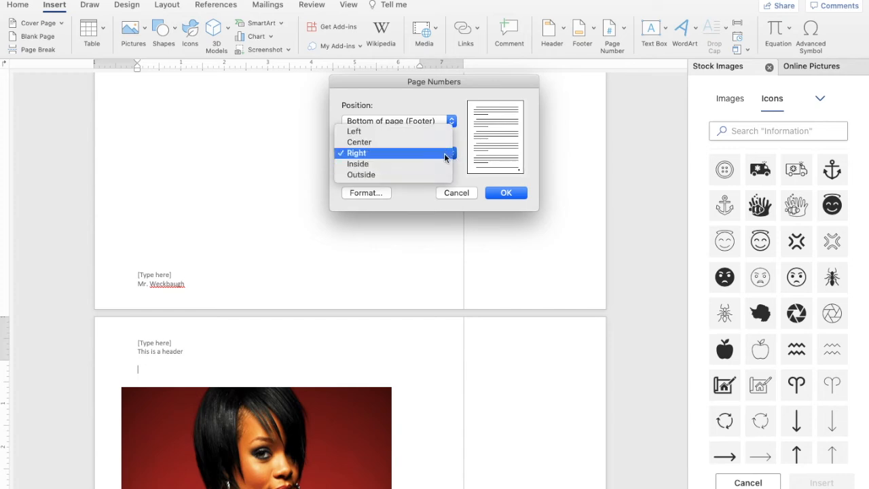
{"action": "left_click", "coordinate": [445, 153]}
{"action": "left_click", "coordinate": [509, 193]}
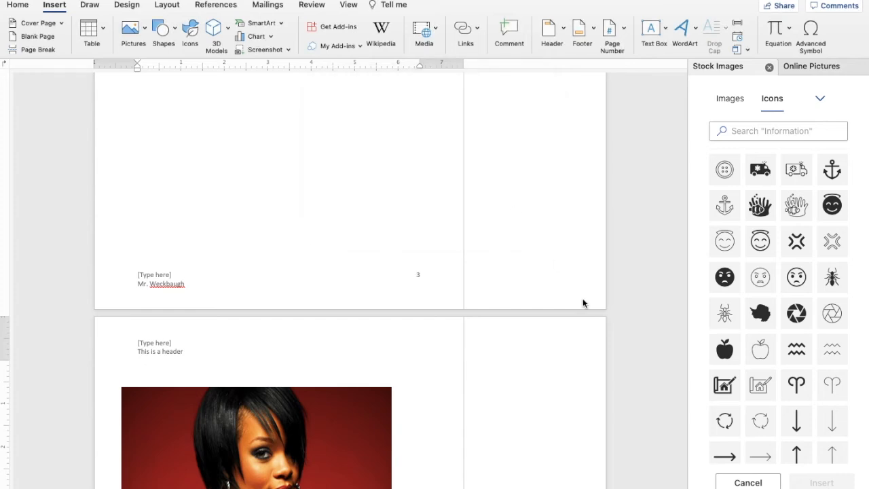
Scroll through the pages to check the right-aligned numbers beside the name line.
{"action": "scroll", "coordinate": [421, 278], "scroll_direction": "down", "scroll_amount": 5}
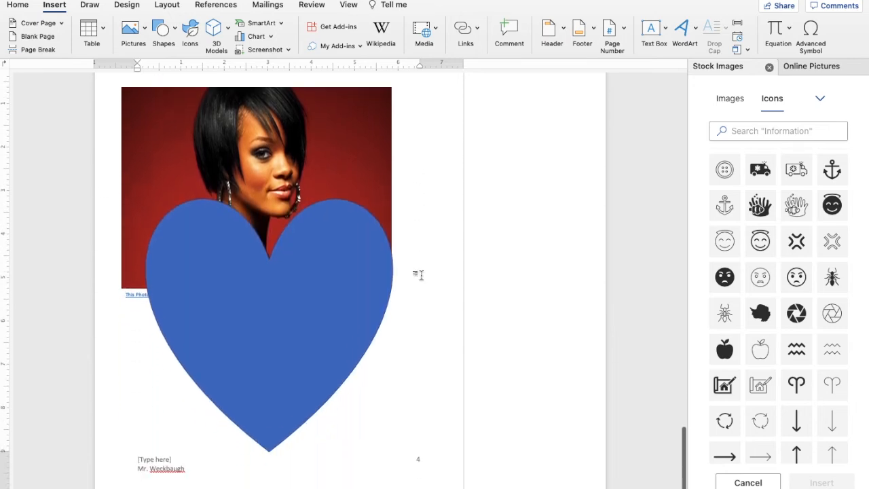
{"action": "scroll", "coordinate": [422, 475], "scroll_direction": "up", "scroll_amount": 10}
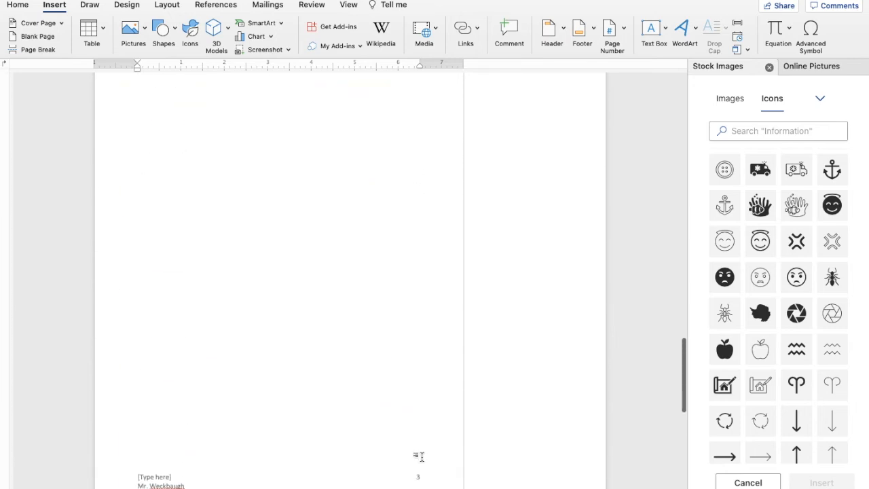
{"action": "scroll", "coordinate": [420, 456], "scroll_direction": "up", "scroll_amount": 5}
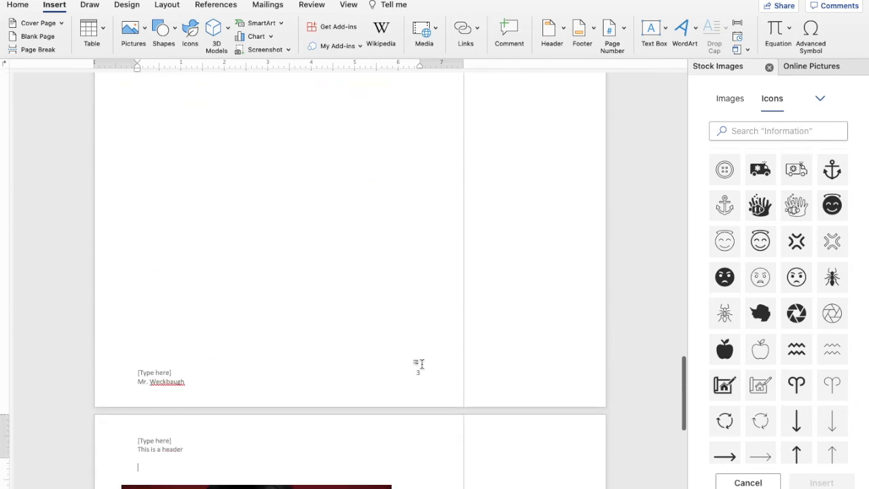
{"action": "scroll", "coordinate": [420, 457], "scroll_direction": "down", "scroll_amount": 1}
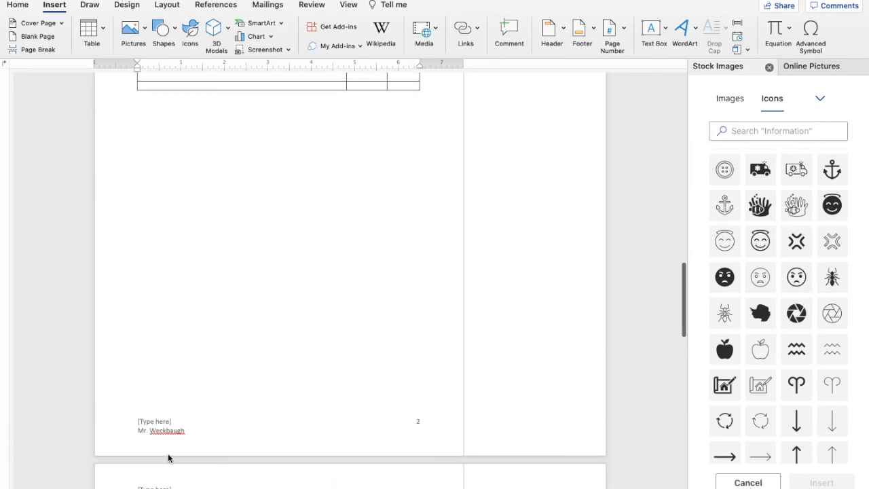
{"action": "scroll", "coordinate": [224, 261], "scroll_direction": "down", "scroll_amount": 15}
{"action": "scroll", "coordinate": [224, 261], "scroll_direction": "down", "scroll_amount": 15}
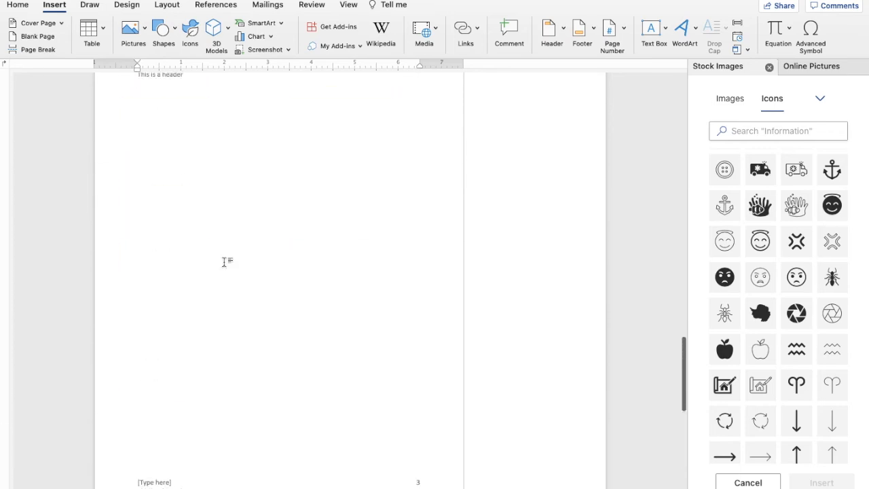
{"action": "scroll", "coordinate": [224, 261], "scroll_direction": "down", "scroll_amount": 5}
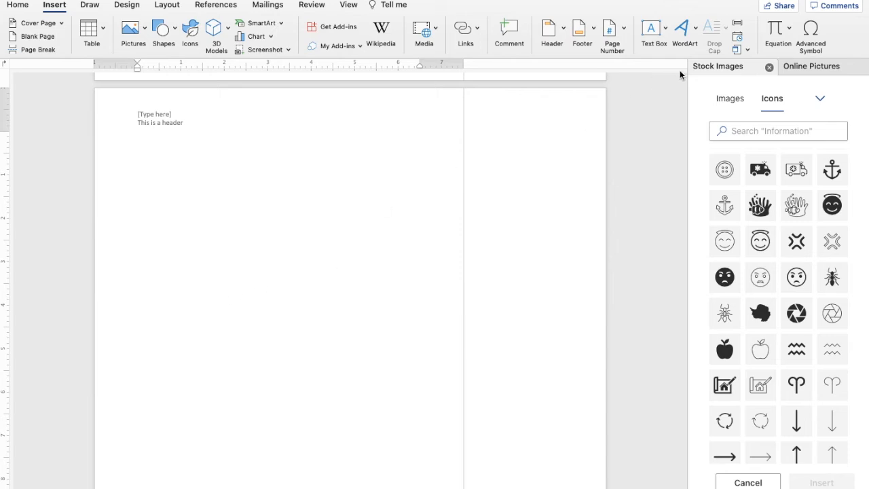
Insert outlined-style WordArt reading 'Precision Academy High School'.
{"action": "left_click", "coordinate": [689, 32]}
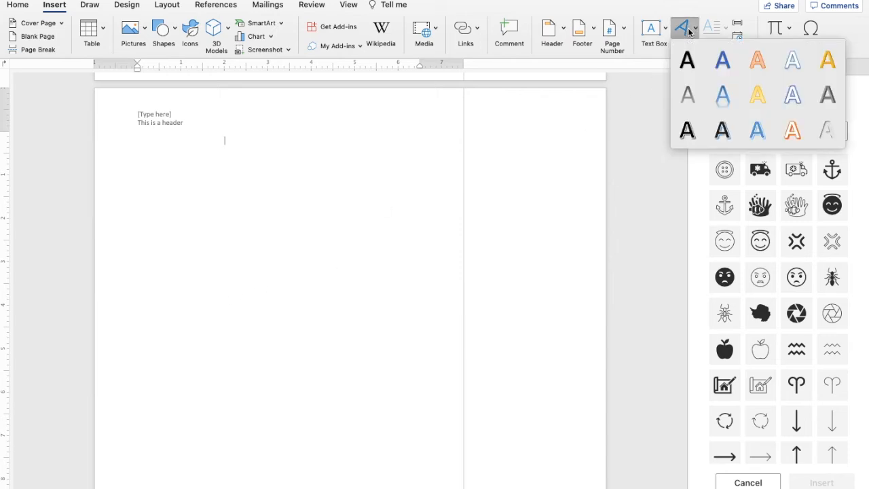
{"action": "left_click", "coordinate": [789, 62]}
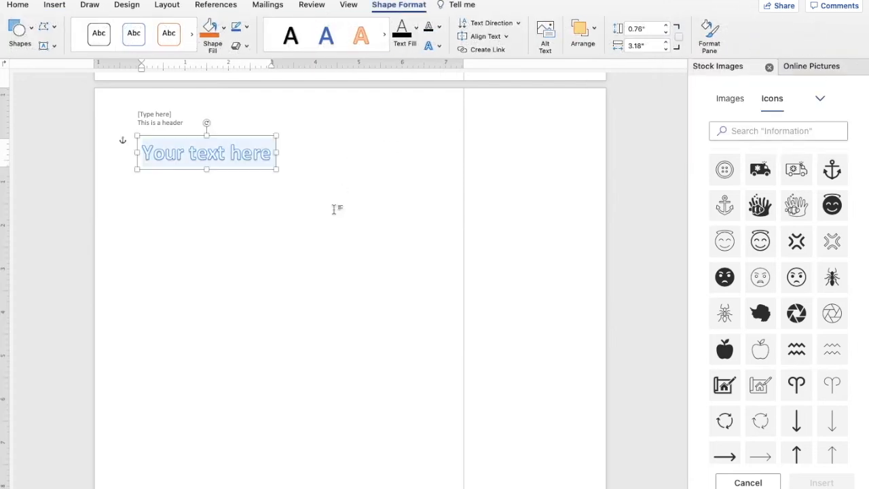
{"action": "type", "text": "P"}
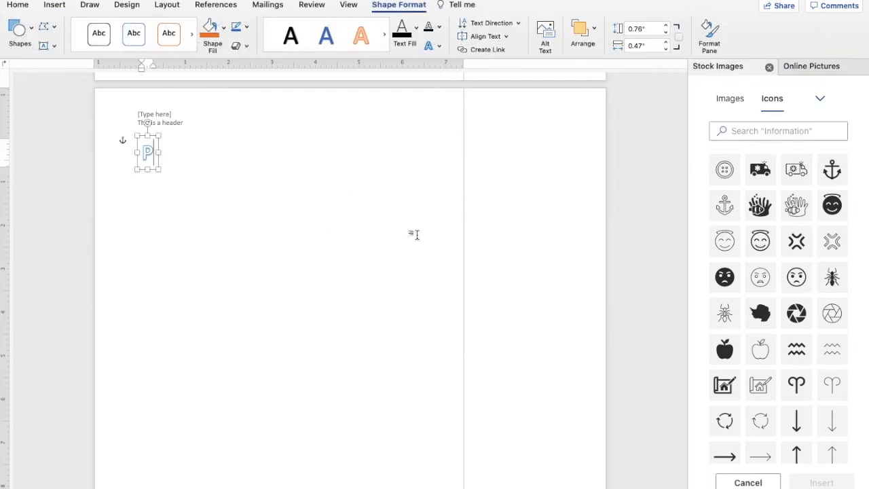
{"action": "type", "text": "recision"}
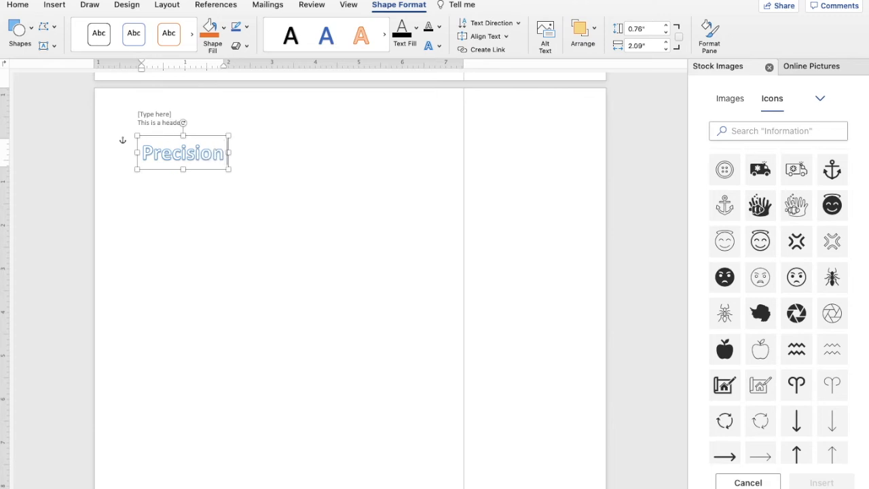
{"action": "type", "text": " Academy High School"}
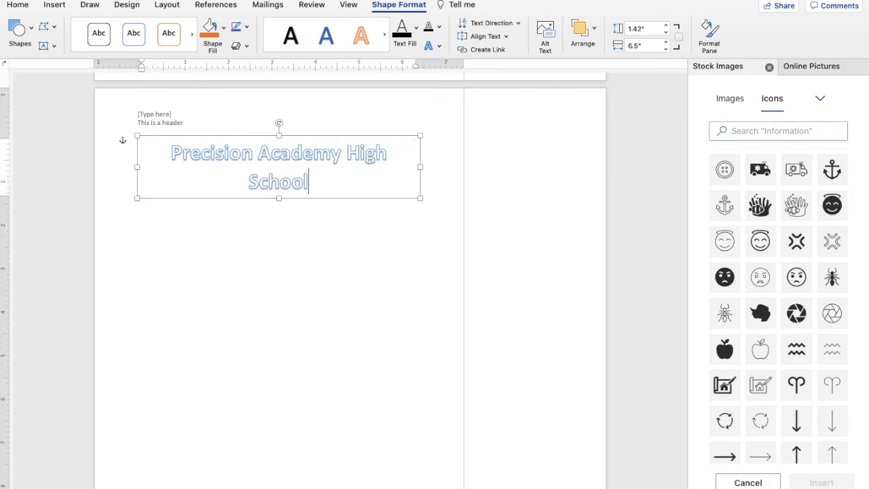
{"action": "left_click", "coordinate": [357, 244]}
Fill the WordArt title box with light orange (Orange, Accent 2, lighter).
{"action": "left_click", "coordinate": [282, 168]}
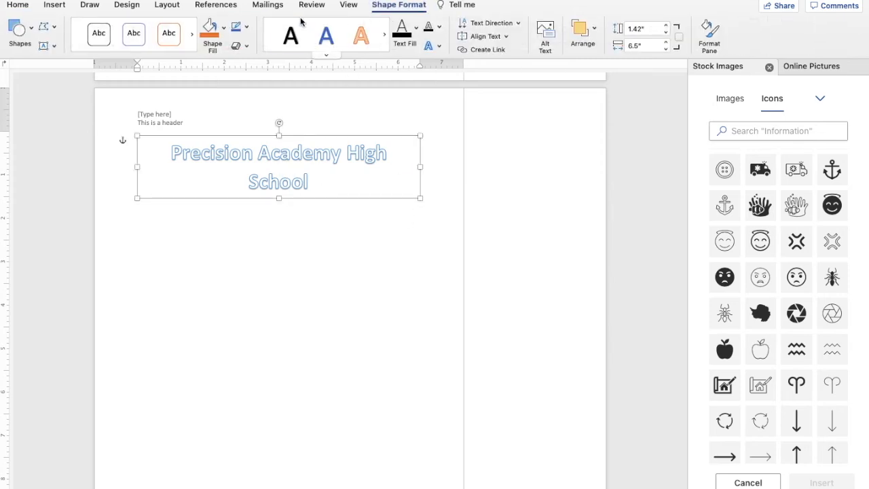
{"action": "left_click", "coordinate": [212, 35]}
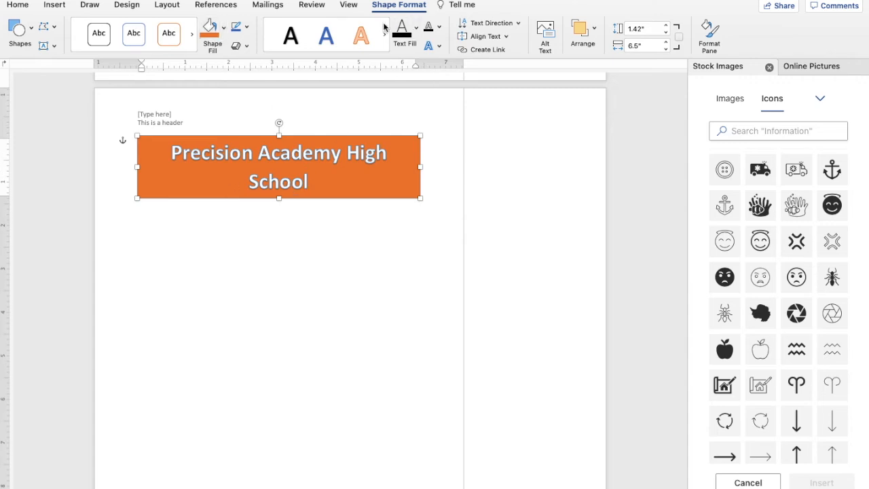
{"action": "left_click", "coordinate": [328, 38]}
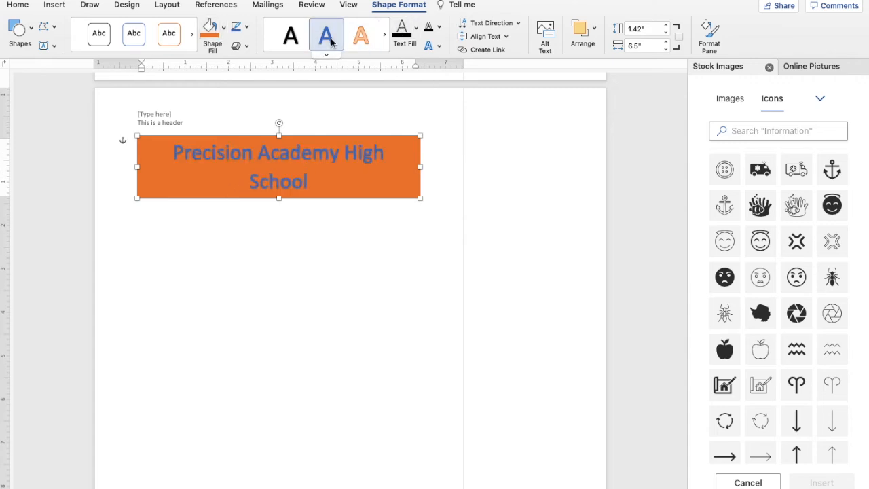
{"action": "key", "text": "super+z"}
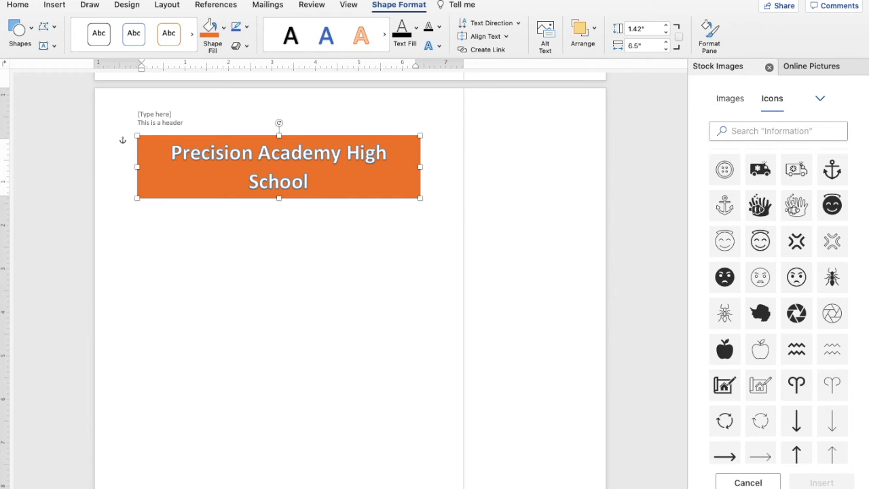
{"action": "key", "text": "super+z"}
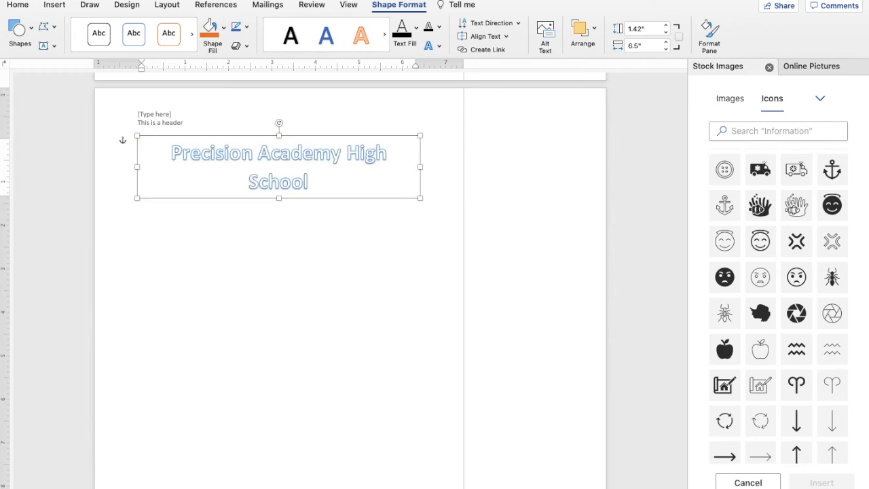
{"action": "left_click", "coordinate": [225, 30]}
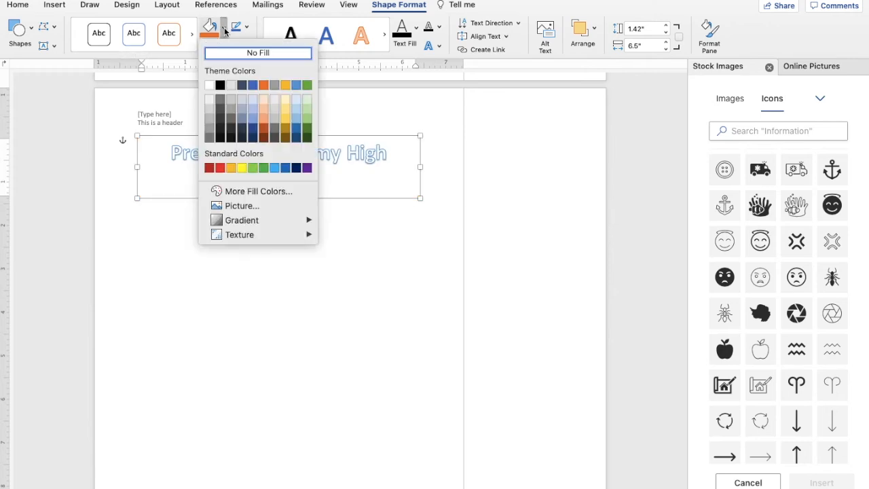
{"action": "left_click", "coordinate": [264, 110]}
{"action": "left_click", "coordinate": [343, 219]}
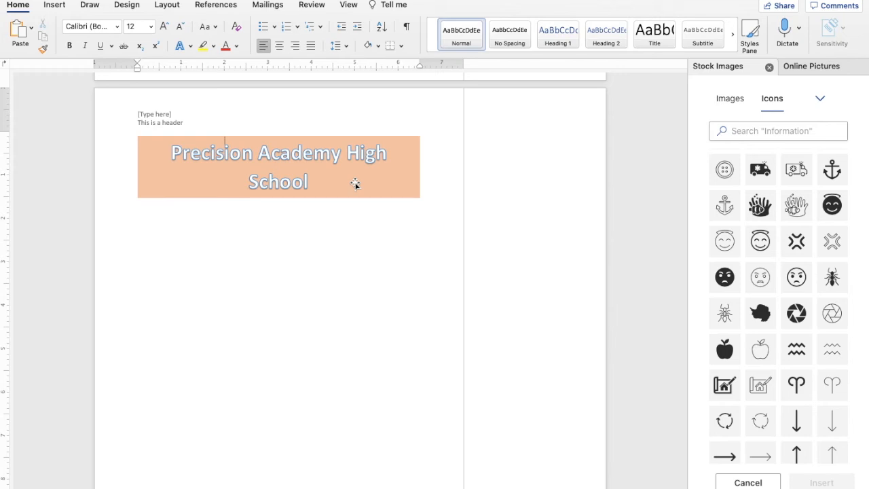
{"action": "left_click", "coordinate": [60, 7]}
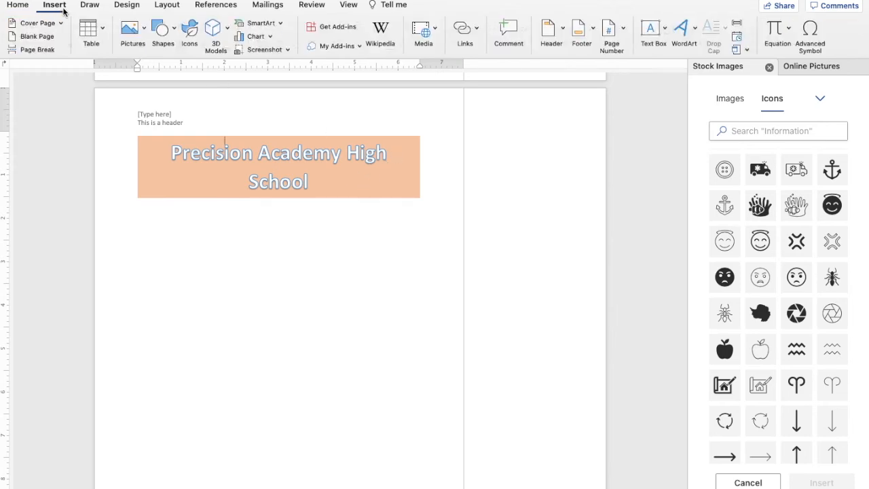
Choose Draw Text Box to get ready to place a horizontal text box.
{"action": "left_click", "coordinate": [683, 30]}
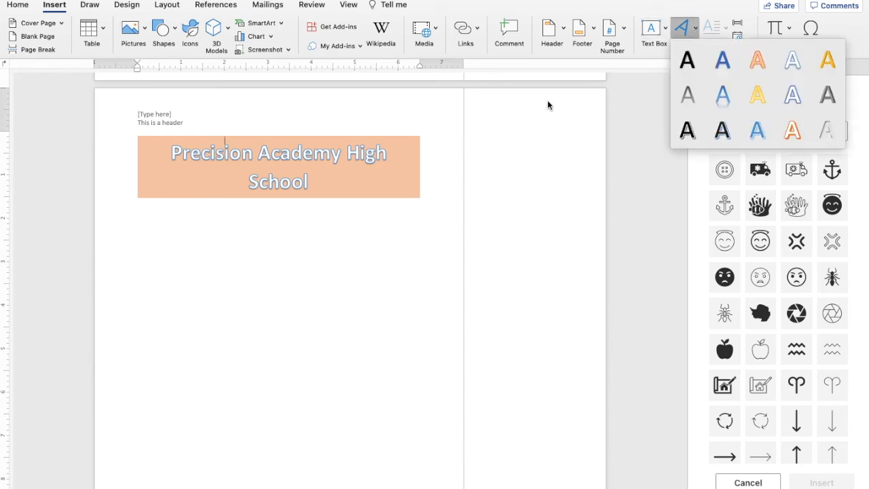
{"action": "left_click", "coordinate": [421, 171]}
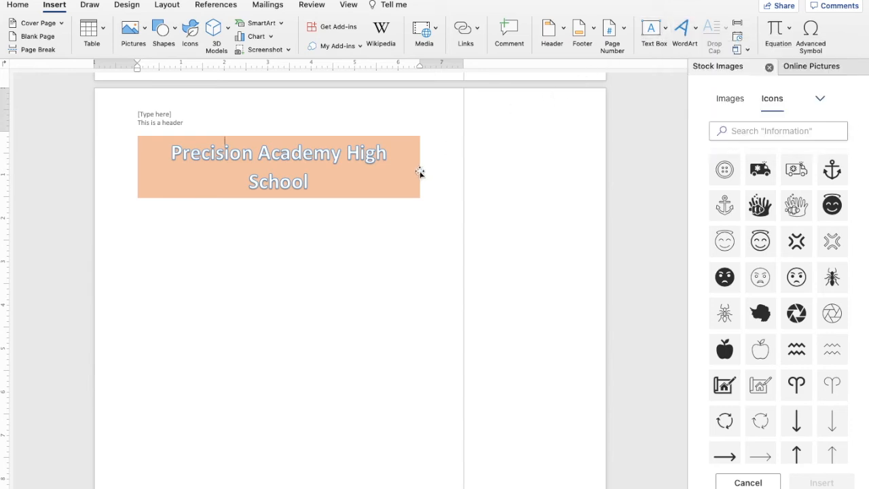
{"action": "left_click", "coordinate": [665, 31]}
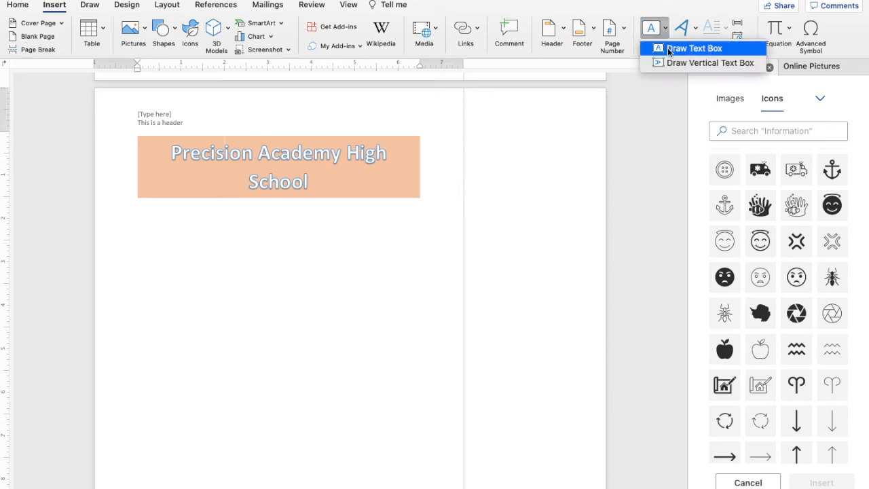
{"action": "left_click", "coordinate": [669, 50]}
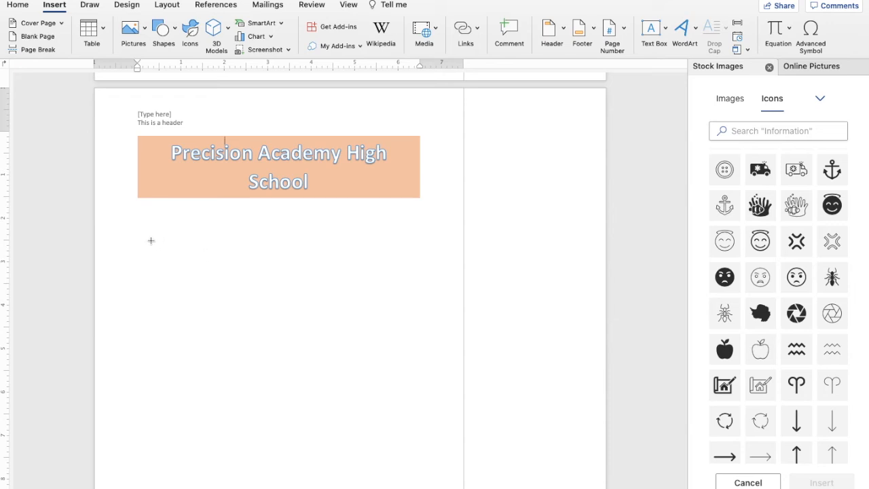
Draw a text box, shrink it, and move it onto the title's lower right.
{"action": "left_click_drag", "start_coordinate": [150, 240], "coordinate": [419, 379]}
{"action": "left_click", "coordinate": [347, 394]}
{"action": "left_click", "coordinate": [198, 273]}
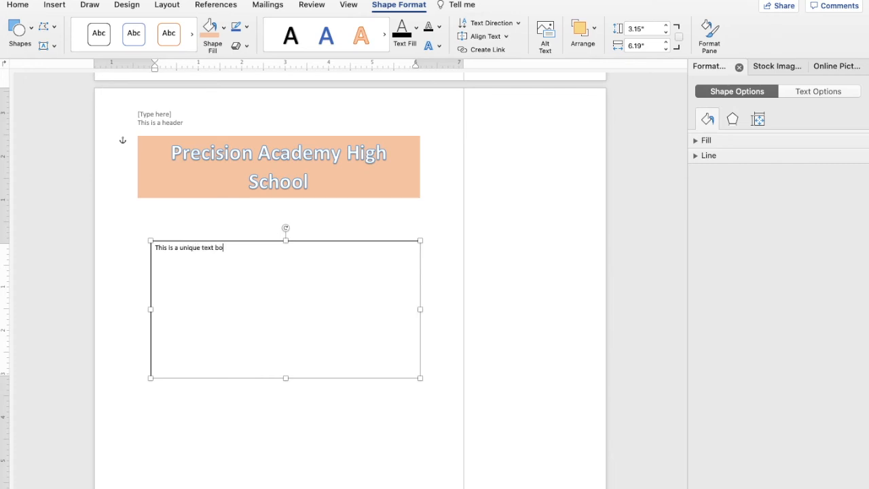
{"action": "left_click_drag", "start_coordinate": [420, 378], "coordinate": [266, 277]}
{"action": "left_click_drag", "start_coordinate": [249, 248], "coordinate": [426, 171]}
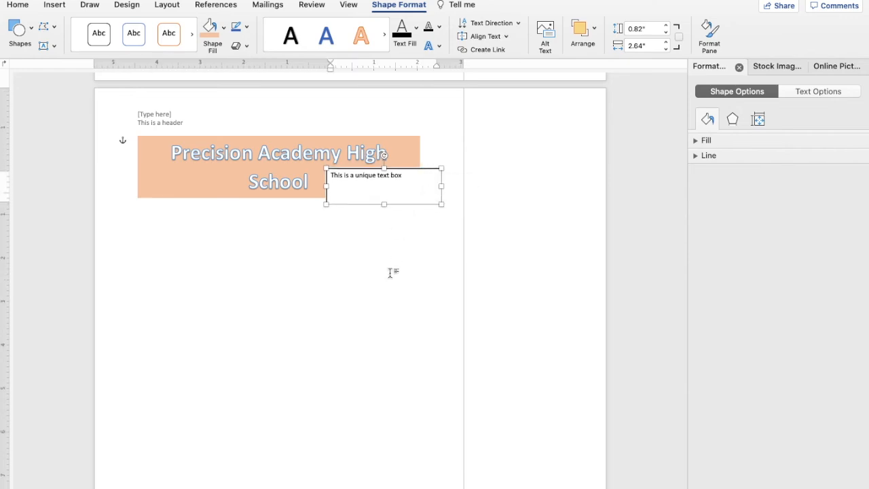
Fill the 'This is a unique text box' text box with light blue.
{"action": "left_click", "coordinate": [419, 171]}
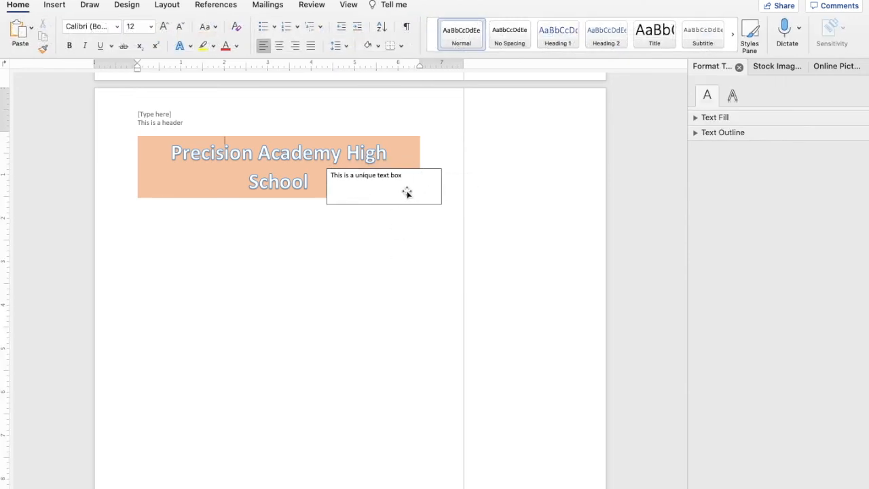
{"action": "left_click", "coordinate": [425, 178]}
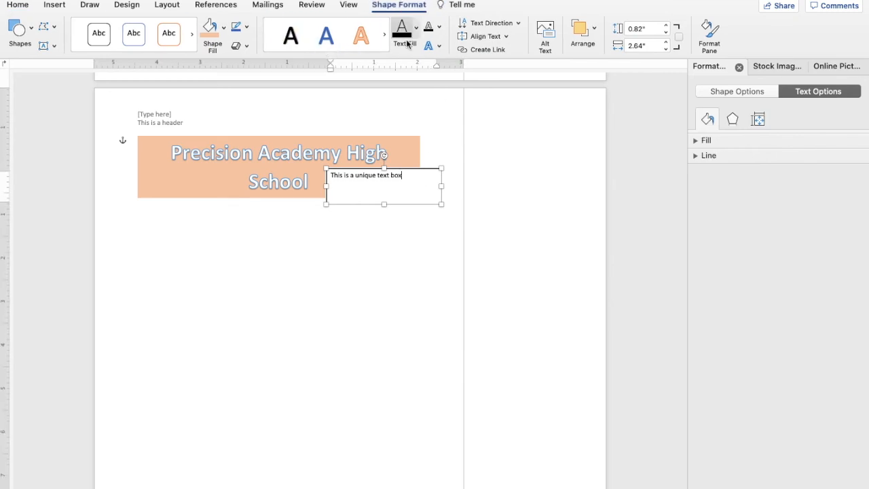
{"action": "left_click", "coordinate": [224, 31]}
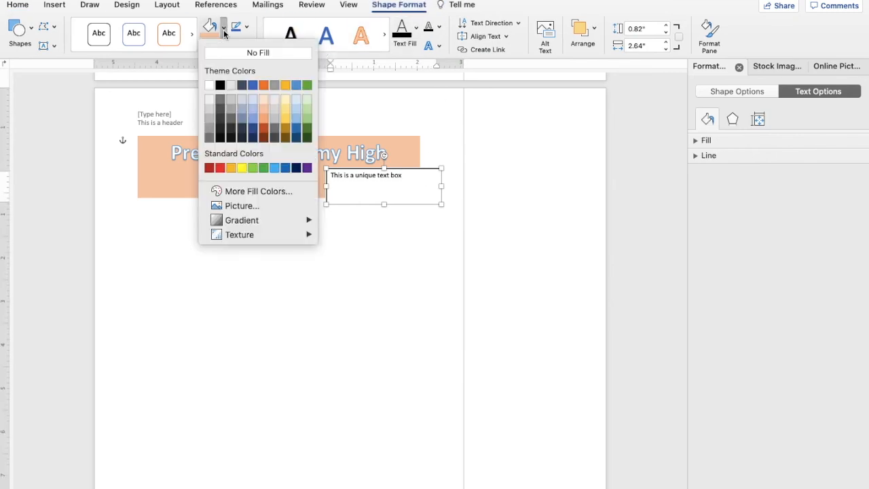
{"action": "left_click", "coordinate": [251, 99]}
{"action": "left_click", "coordinate": [350, 241]}
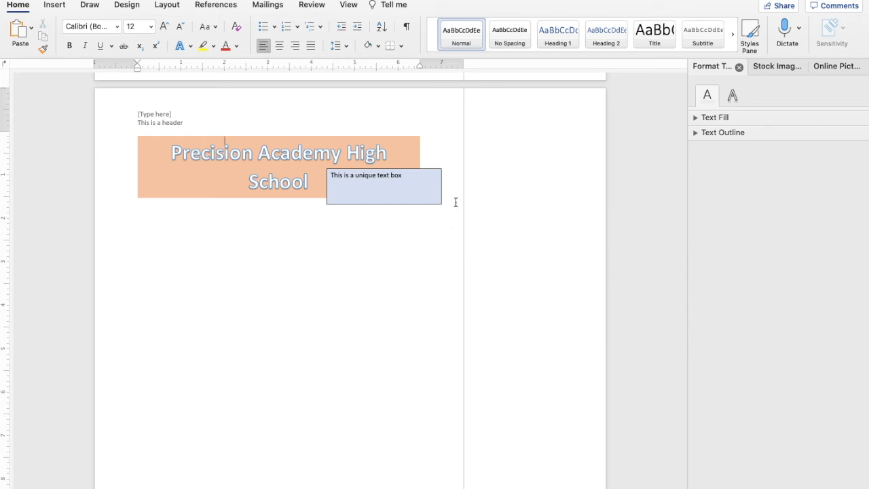
{"action": "scroll", "coordinate": [456, 202], "scroll_direction": "up", "scroll_amount": 5}
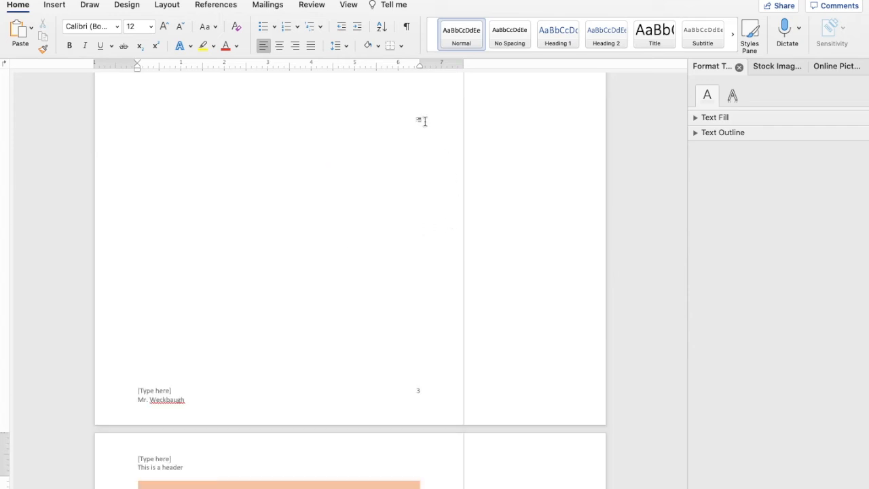
Restore the white space between pages and type 'is Micro Class.' with a capital M.
{"action": "scroll", "coordinate": [422, 122], "scroll_direction": "down", "scroll_amount": 5}
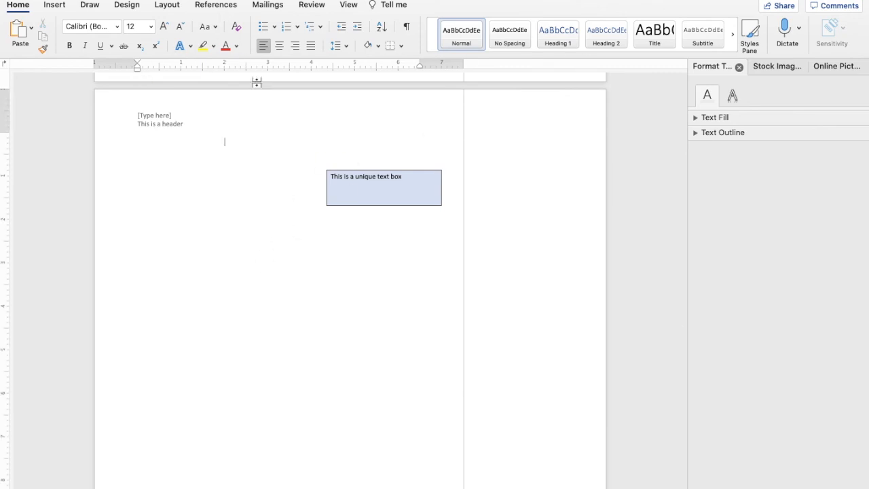
{"action": "double_click", "coordinate": [257, 81]}
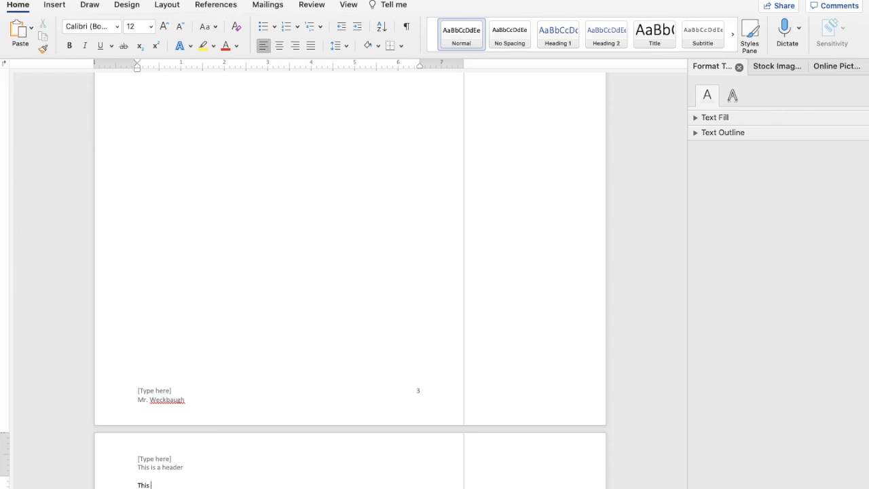
{"action": "scroll", "coordinate": [349, 281], "scroll_direction": "down", "scroll_amount": 5}
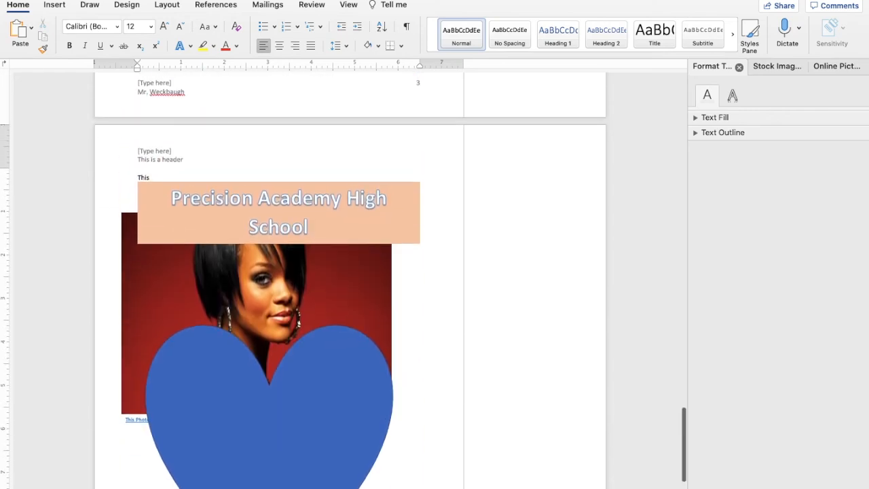
{"action": "type", "text": "is micr"}
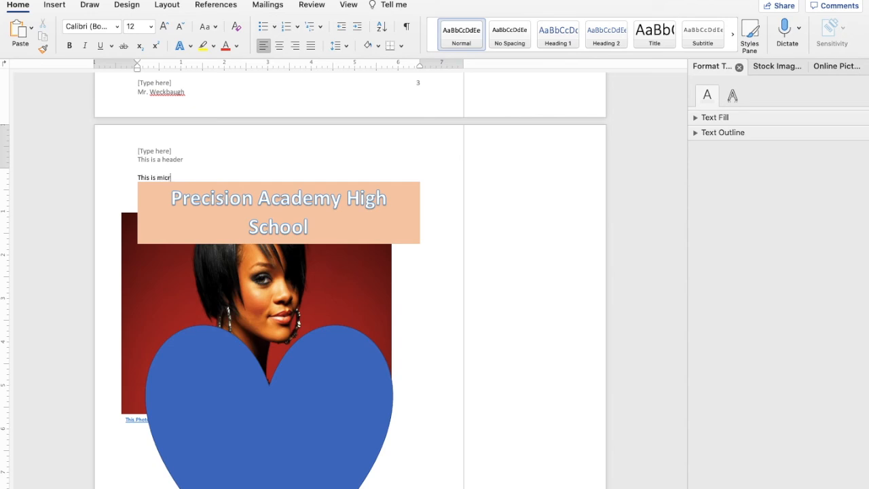
{"action": "type", "text": "o Class."}
{"action": "left_click", "coordinate": [162, 176]}
{"action": "key", "text": "BackSpace"}
{"action": "type", "text": "M"}
Drag the peach title banner up to the bottom of the preceding page.
{"action": "left_click_drag", "start_coordinate": [303, 206], "coordinate": [328, 67]}
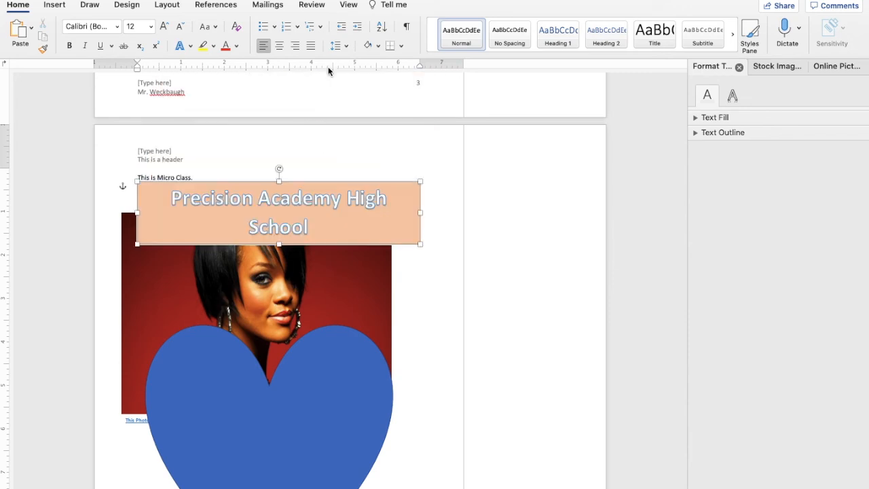
{"action": "scroll", "coordinate": [333, 323], "scroll_direction": "up", "scroll_amount": 4}
{"action": "left_click_drag", "start_coordinate": [334, 363], "coordinate": [324, 129]}
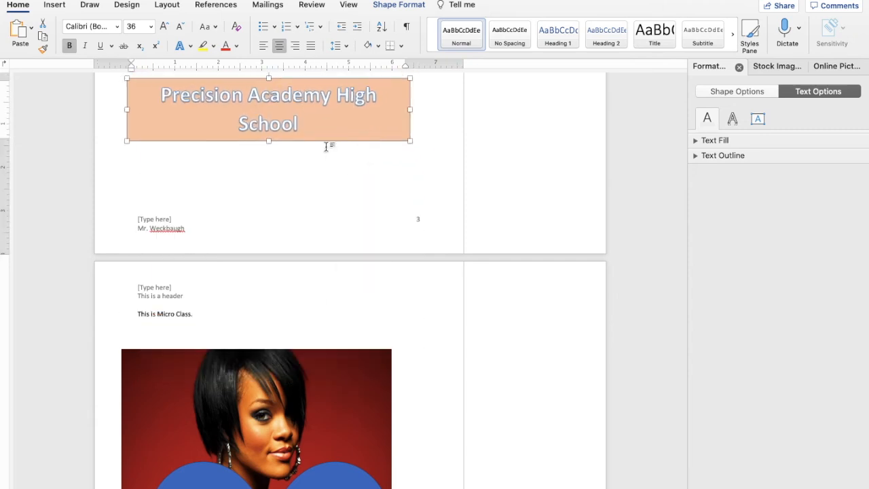
{"action": "scroll", "coordinate": [337, 227], "scroll_direction": "down", "scroll_amount": 3}
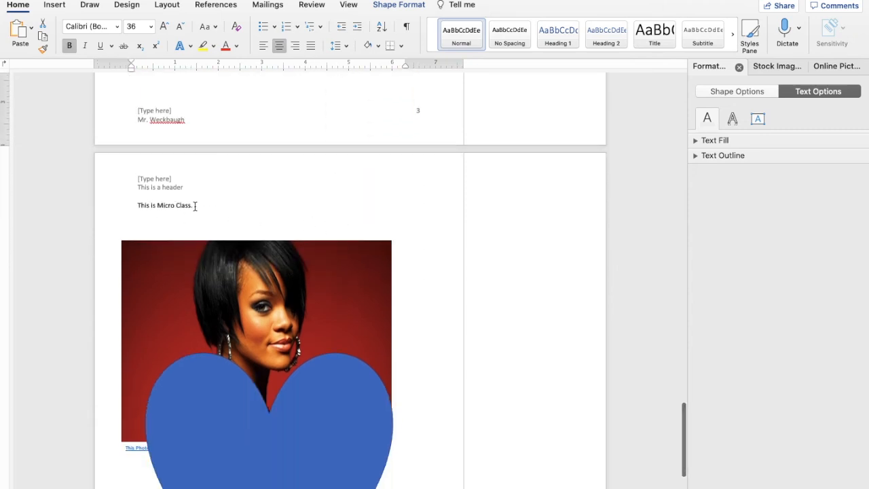
{"action": "left_click", "coordinate": [54, 5]}
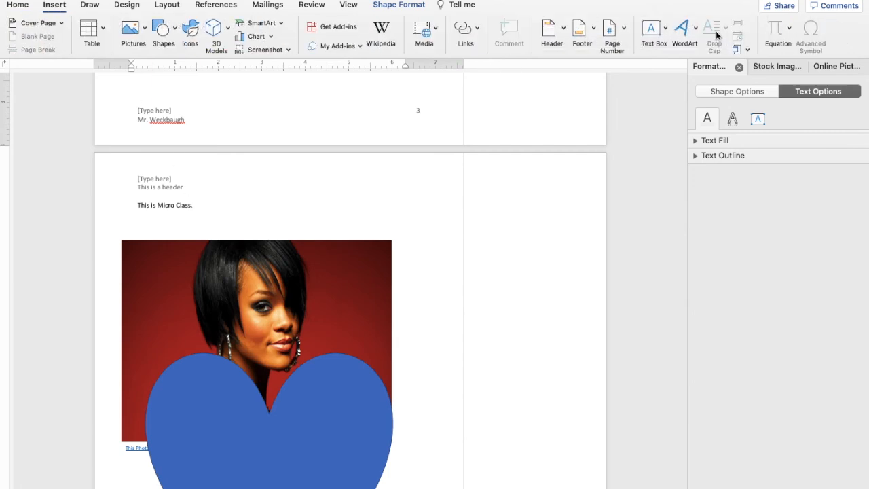
Apply a Dropped drop cap to the line 'This is Micro Class.'.
{"action": "left_click_drag", "start_coordinate": [201, 205], "coordinate": [139, 205]}
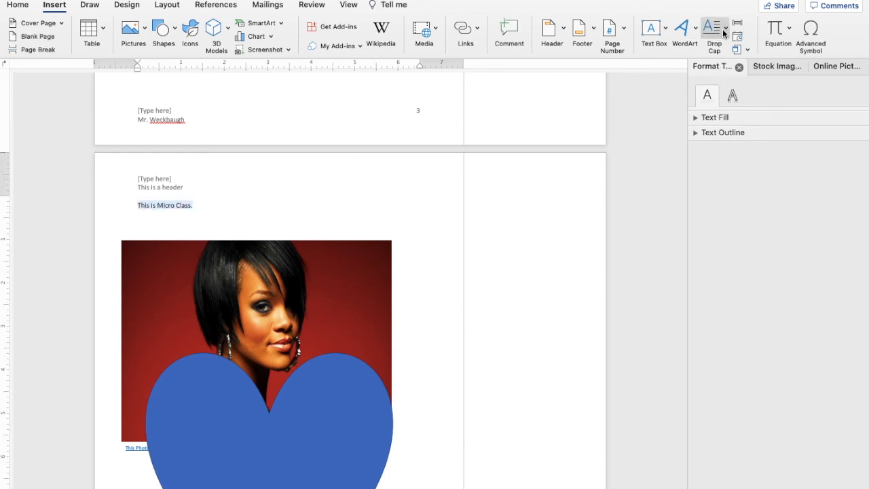
{"action": "left_click", "coordinate": [724, 33]}
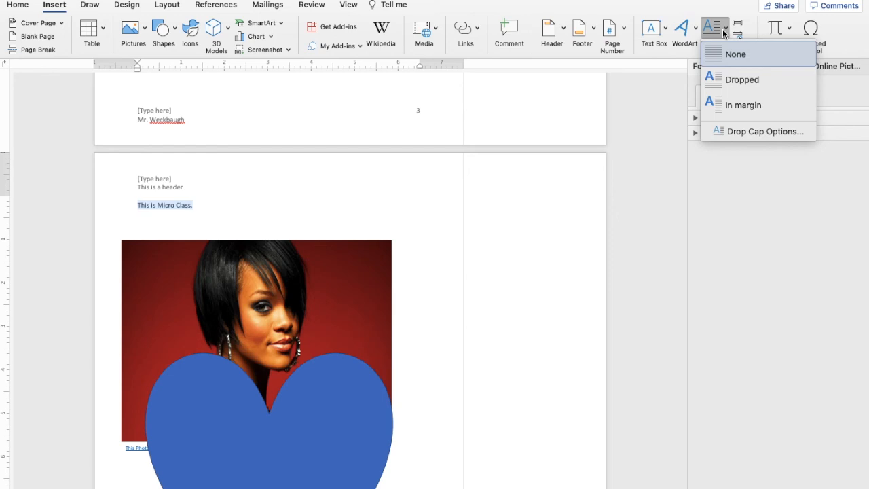
{"action": "left_click", "coordinate": [724, 79]}
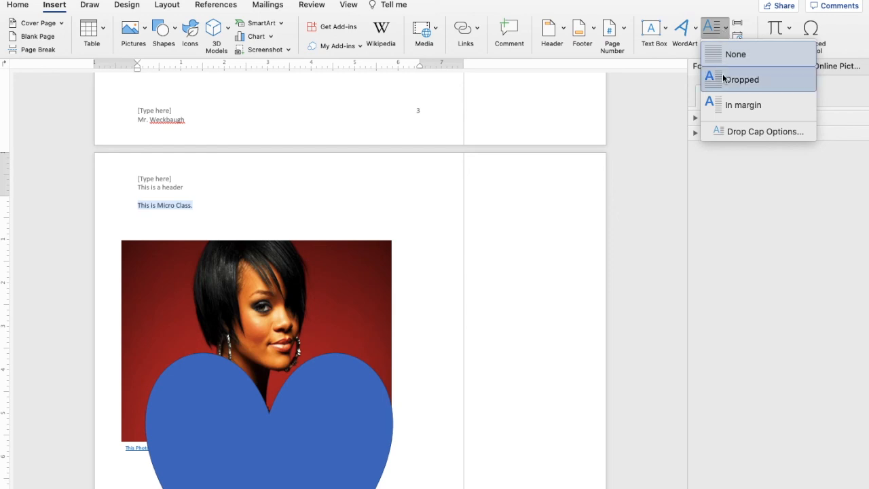
Cut the leftover 'his is Micro Class.' and paste it right after the large T.
{"action": "scroll", "coordinate": [427, 182], "scroll_direction": "up", "scroll_amount": 4}
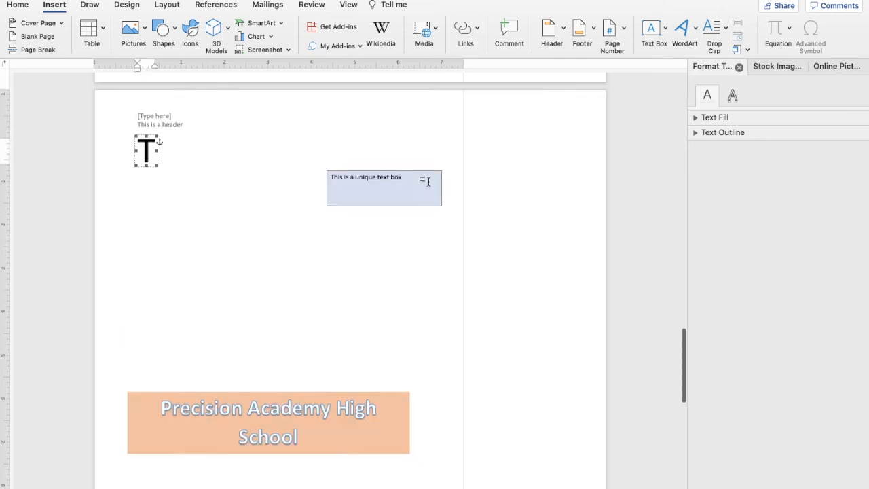
{"action": "left_click", "coordinate": [176, 219]}
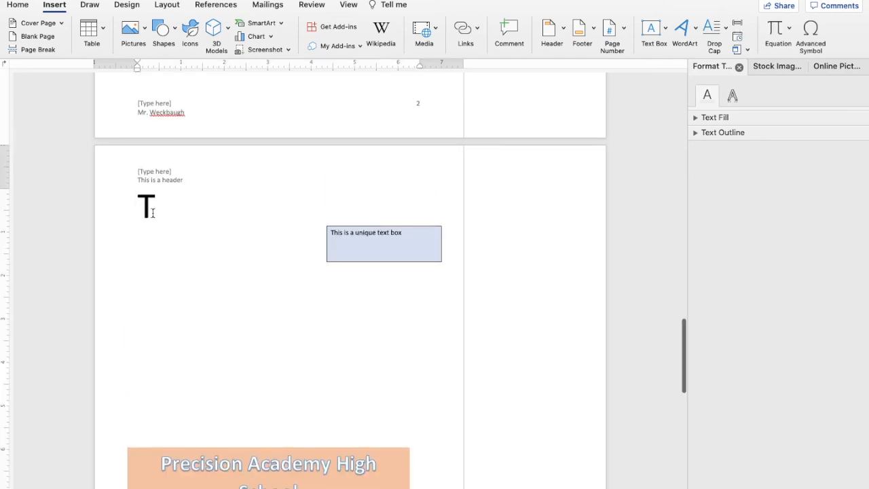
{"action": "scroll", "coordinate": [153, 210], "scroll_direction": "down", "scroll_amount": 5}
{"action": "scroll", "coordinate": [155, 213], "scroll_direction": "down", "scroll_amount": 5}
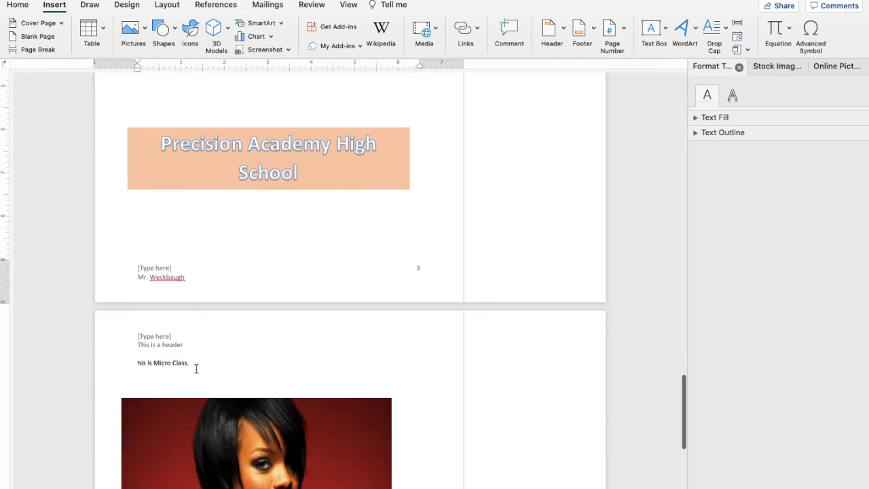
{"action": "left_click_drag", "start_coordinate": [154, 370], "coordinate": [137, 363]}
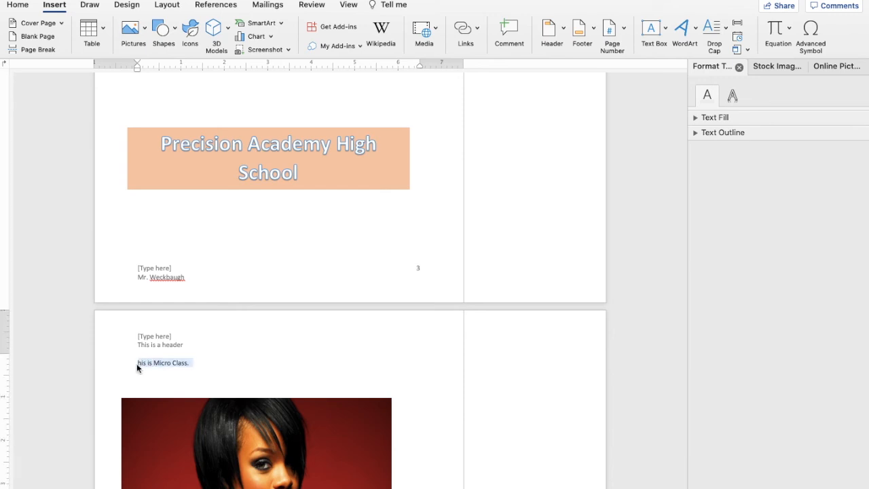
{"action": "key", "text": "super+x"}
{"action": "scroll", "coordinate": [192, 243], "scroll_direction": "up", "scroll_amount": 6}
{"action": "scroll", "coordinate": [193, 242], "scroll_direction": "up", "scroll_amount": 3}
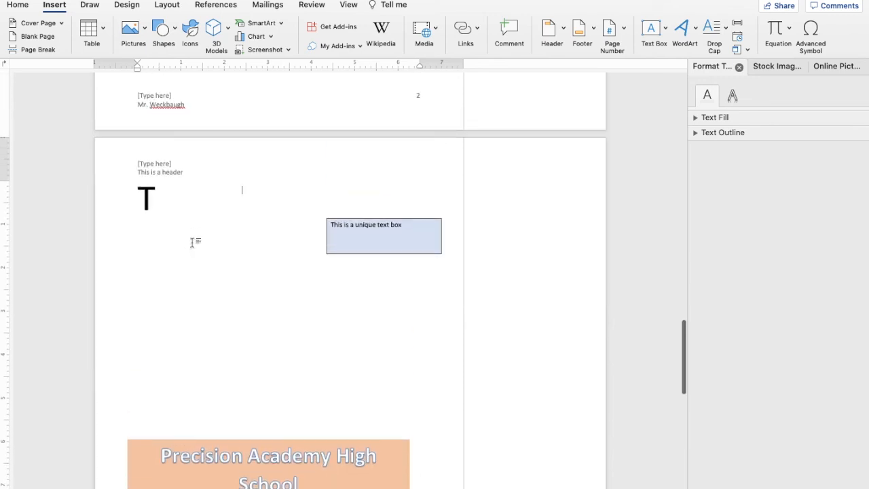
{"action": "left_click", "coordinate": [154, 203]}
{"action": "key", "text": "super+v"}
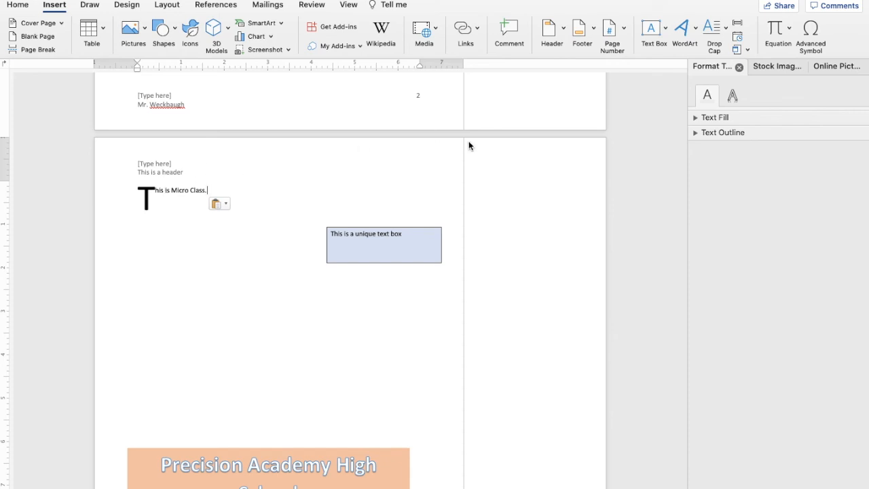
Insert the trademark symbol ™ after the sentence from the symbol picker.
{"action": "left_click", "coordinate": [790, 30]}
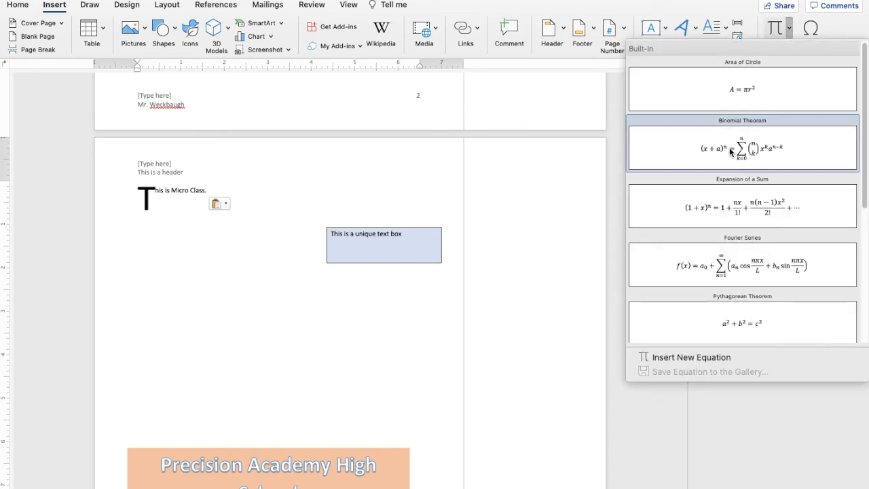
{"action": "left_click", "coordinate": [740, 12]}
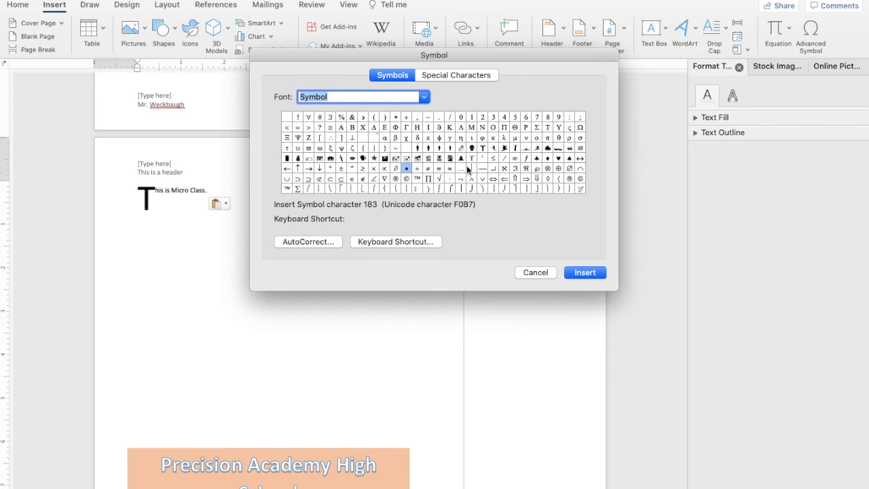
{"action": "left_click", "coordinate": [417, 177]}
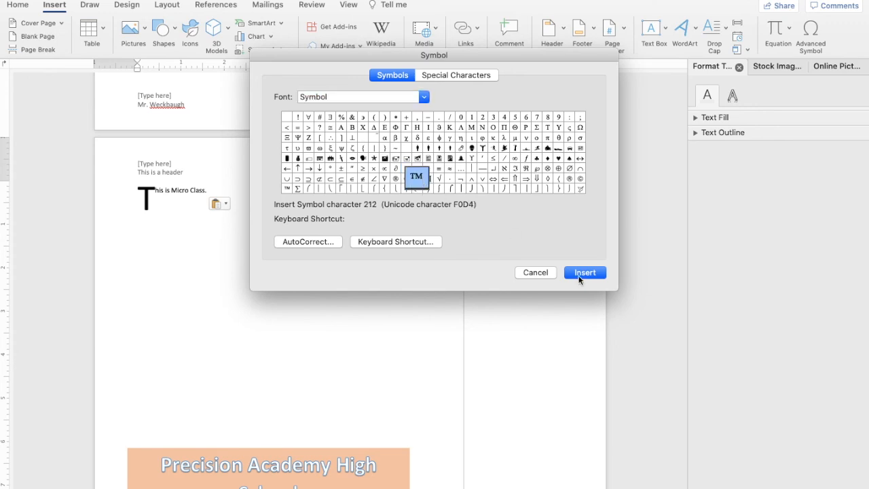
{"action": "left_click", "coordinate": [586, 273]}
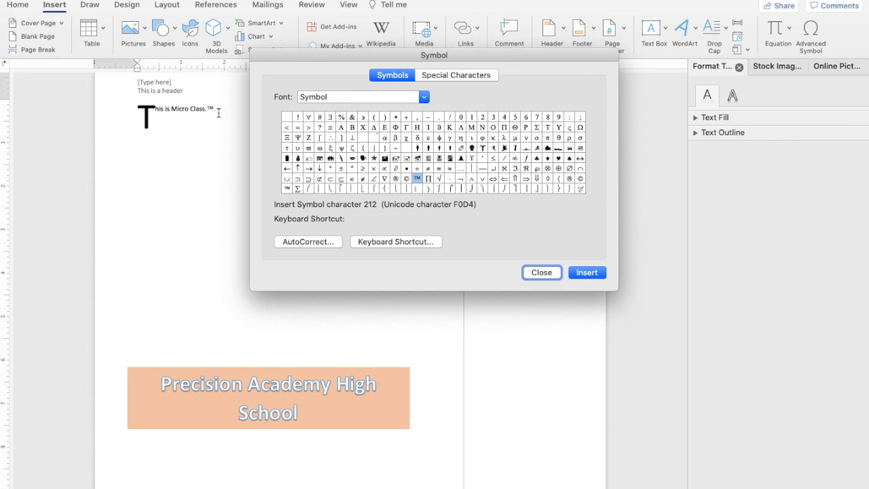
{"action": "left_click", "coordinate": [544, 274]}
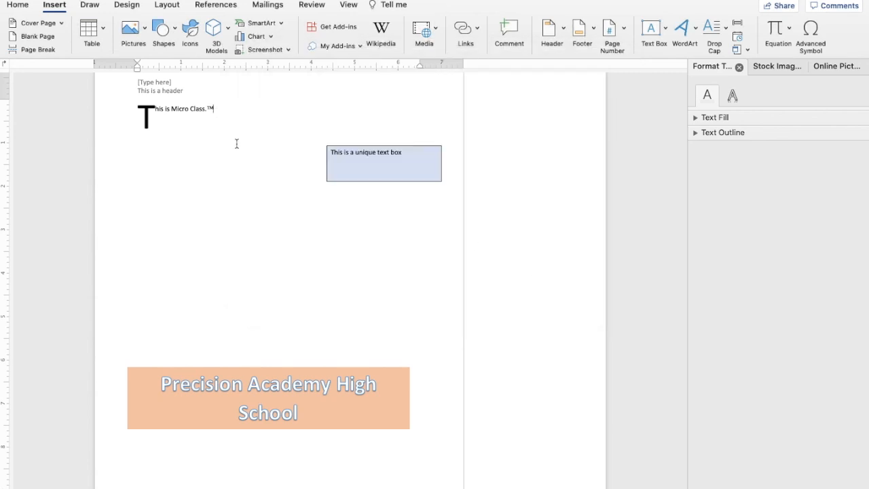
Enlarge the ™ symbol with three Increase Font Size steps.
{"action": "left_click_drag", "start_coordinate": [205, 109], "coordinate": [209, 113]}
{"action": "left_click", "coordinate": [209, 112]}
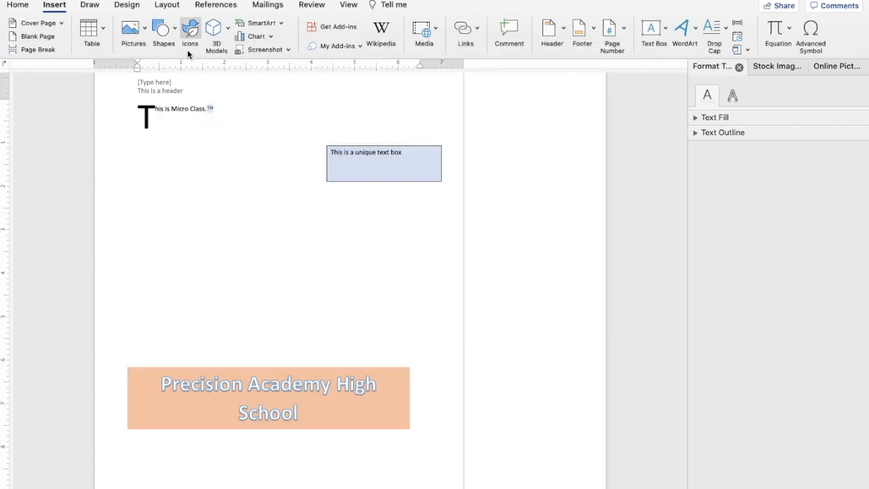
{"action": "left_click", "coordinate": [18, 5]}
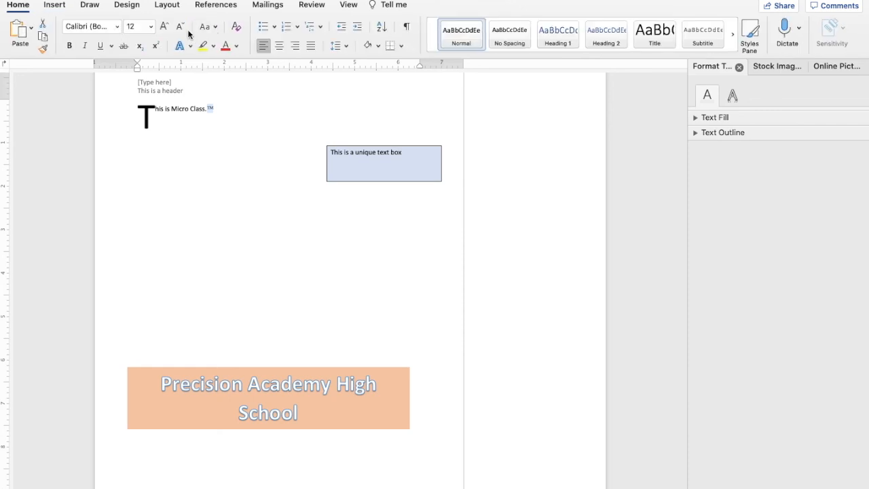
{"action": "left_click", "coordinate": [165, 26]}
{"action": "left_click", "coordinate": [165, 26]}
{"action": "left_click", "coordinate": [165, 26]}
{"action": "left_click", "coordinate": [165, 26]}
{"action": "left_click", "coordinate": [165, 27]}
{"action": "left_click", "coordinate": [165, 27]}
{"action": "left_click", "coordinate": [165, 26]}
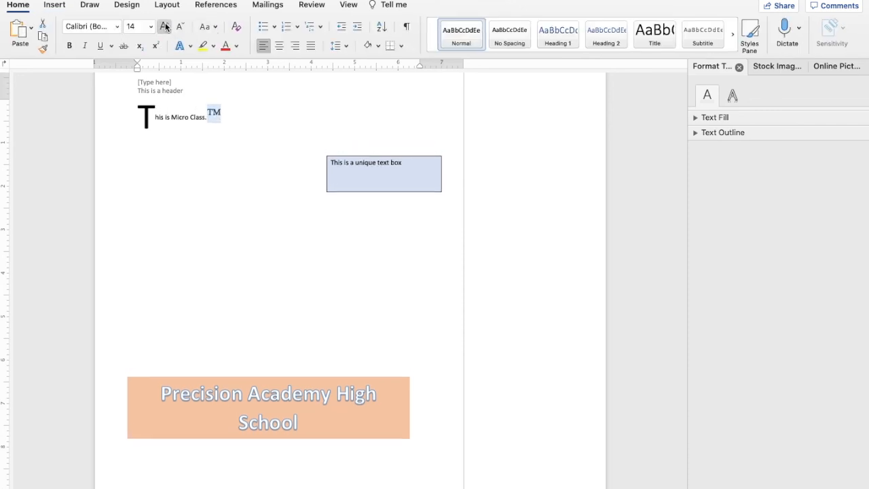
{"action": "left_click", "coordinate": [279, 208]}
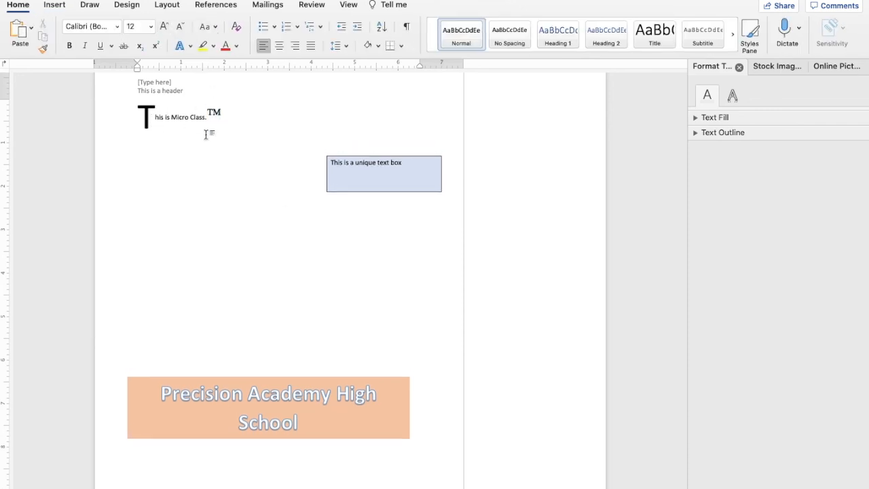
{"action": "scroll", "coordinate": [206, 135], "scroll_direction": "up", "scroll_amount": 20}
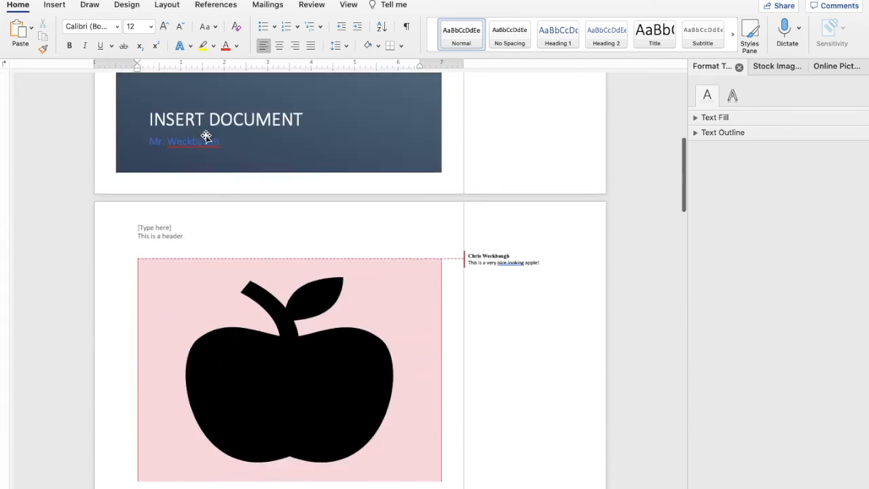
Bring up the Insert ribbon and check the Links options without adding any link.
{"action": "scroll", "coordinate": [206, 134], "scroll_direction": "down", "scroll_amount": 20}
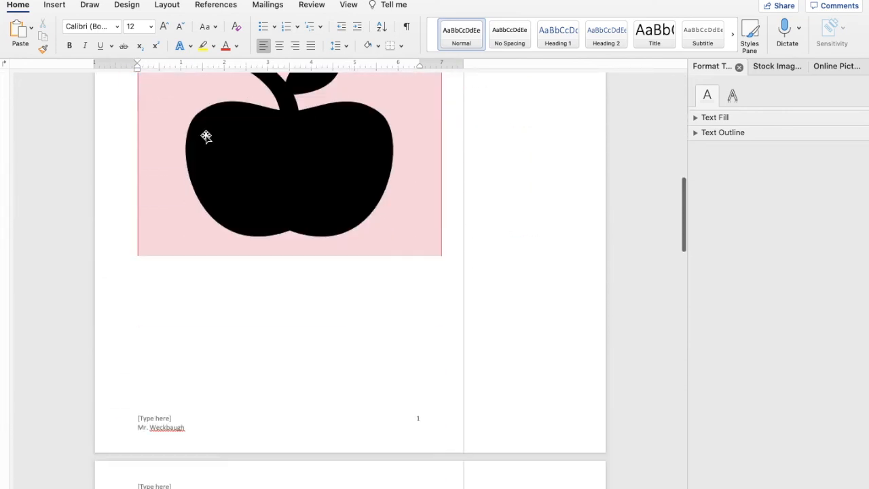
{"action": "scroll", "coordinate": [206, 134], "scroll_direction": "down", "scroll_amount": 15}
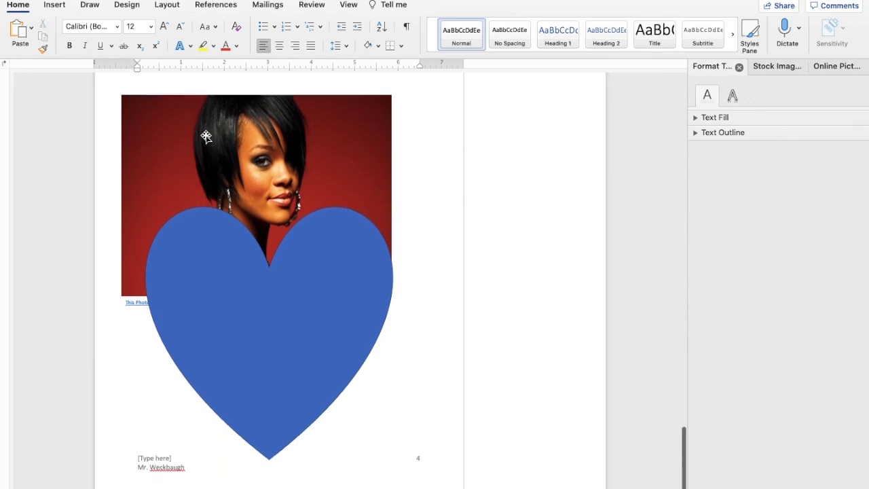
{"action": "left_click", "coordinate": [58, 8]}
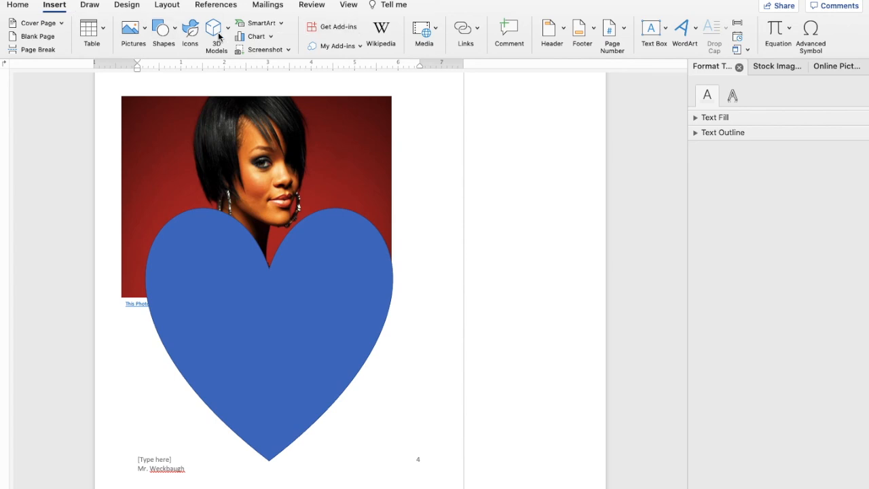
{"action": "left_click", "coordinate": [477, 30]}
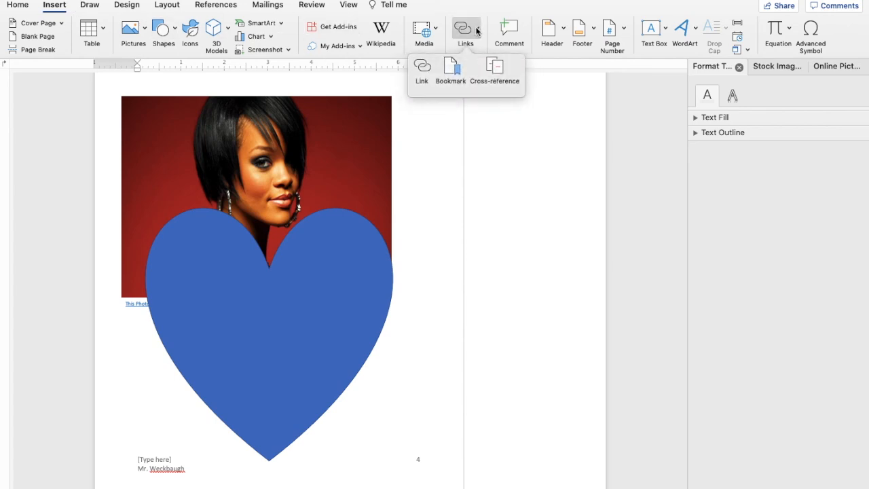
{"action": "left_click", "coordinate": [477, 31]}
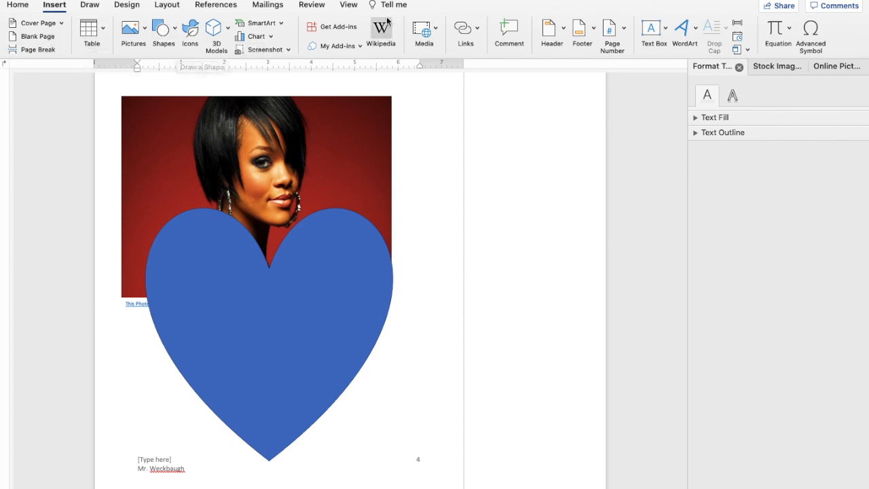
Scroll through the document to review the cover, table, photo, apple and title pages.
{"action": "scroll", "coordinate": [417, 178], "scroll_direction": "up", "scroll_amount": 5}
{"action": "scroll", "coordinate": [418, 180], "scroll_direction": "up", "scroll_amount": 20}
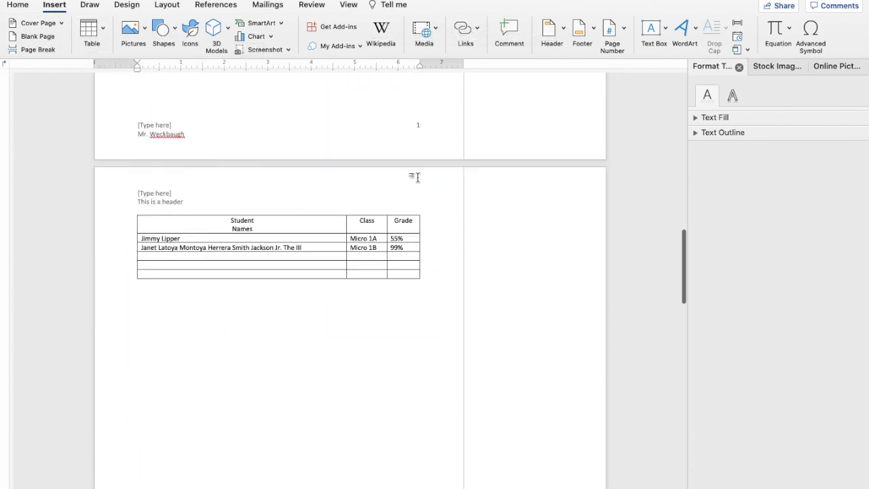
{"action": "scroll", "coordinate": [417, 178], "scroll_direction": "up", "scroll_amount": 5}
{"action": "scroll", "coordinate": [418, 178], "scroll_direction": "down", "scroll_amount": 20}
{"action": "scroll", "coordinate": [417, 177], "scroll_direction": "down", "scroll_amount": 20}
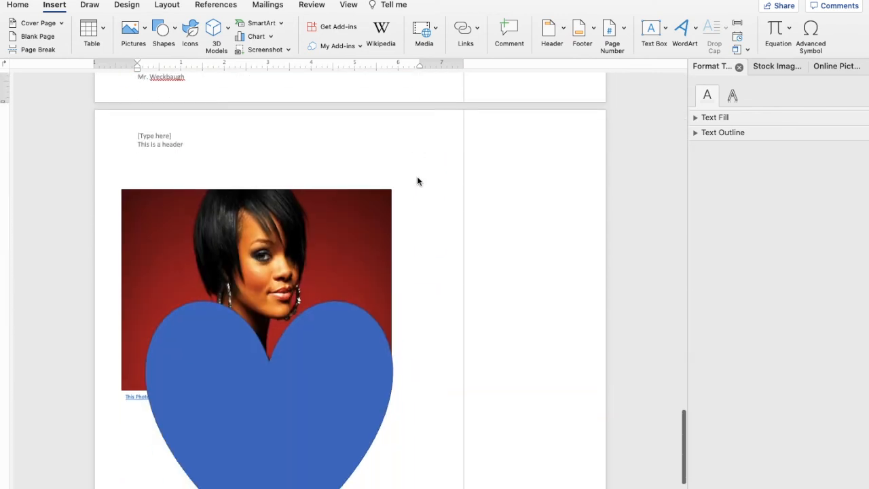